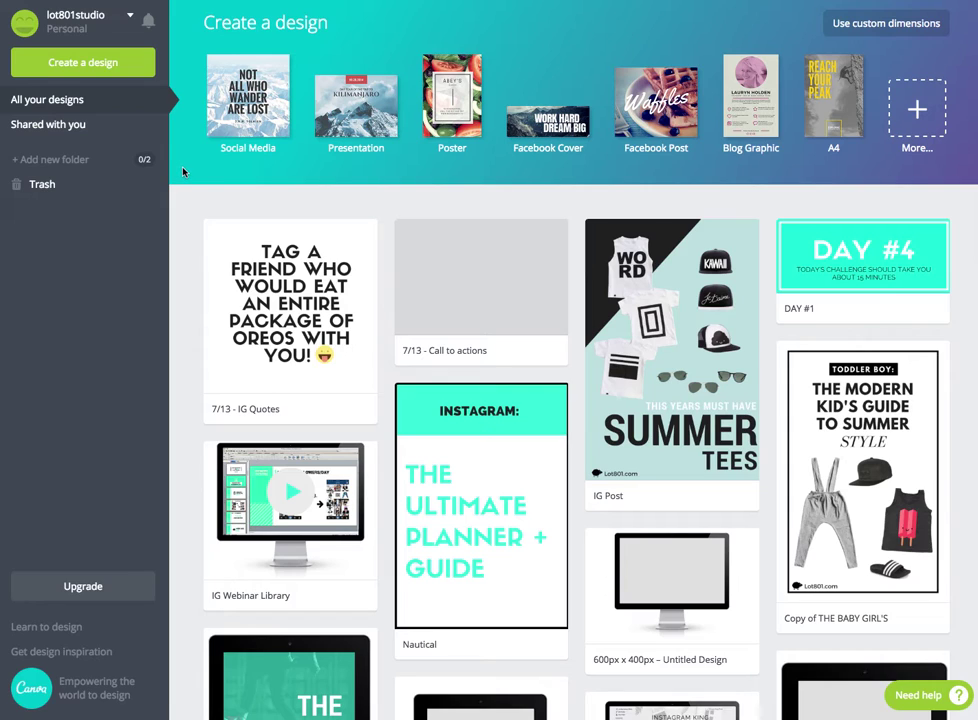
Create a new blank design of the Social Media type
{"action": "left_click", "coordinate": [921, 116]}
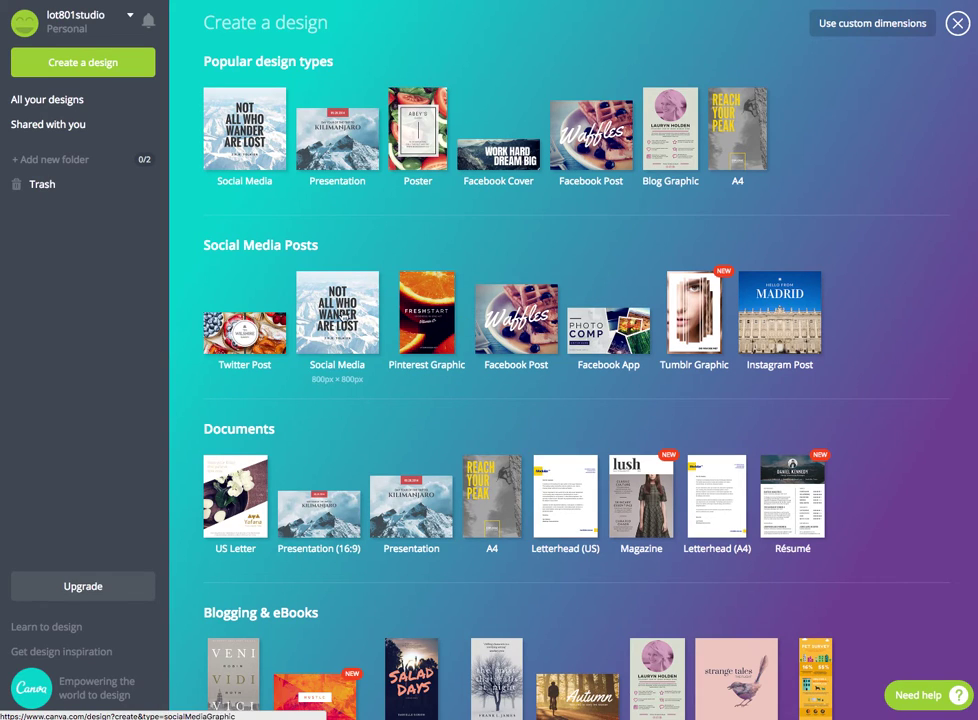
{"action": "left_click", "coordinate": [245, 131]}
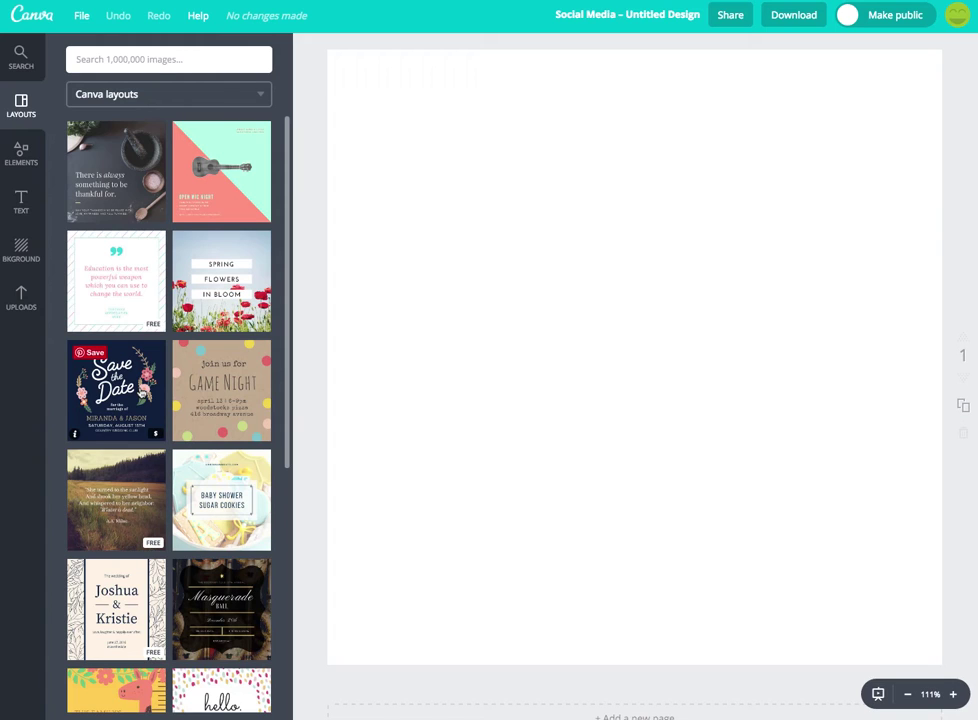
{"action": "scroll", "coordinate": [117, 400], "scroll_direction": "down", "scroll_amount": 3}
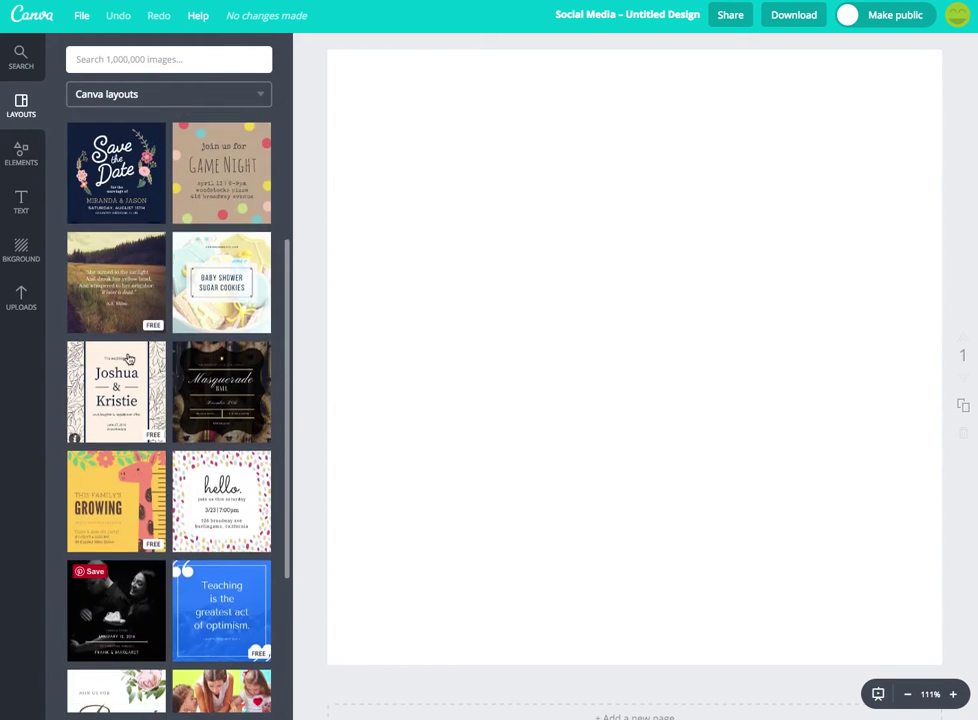
{"action": "scroll", "coordinate": [90, 320], "scroll_direction": "up", "scroll_amount": 3}
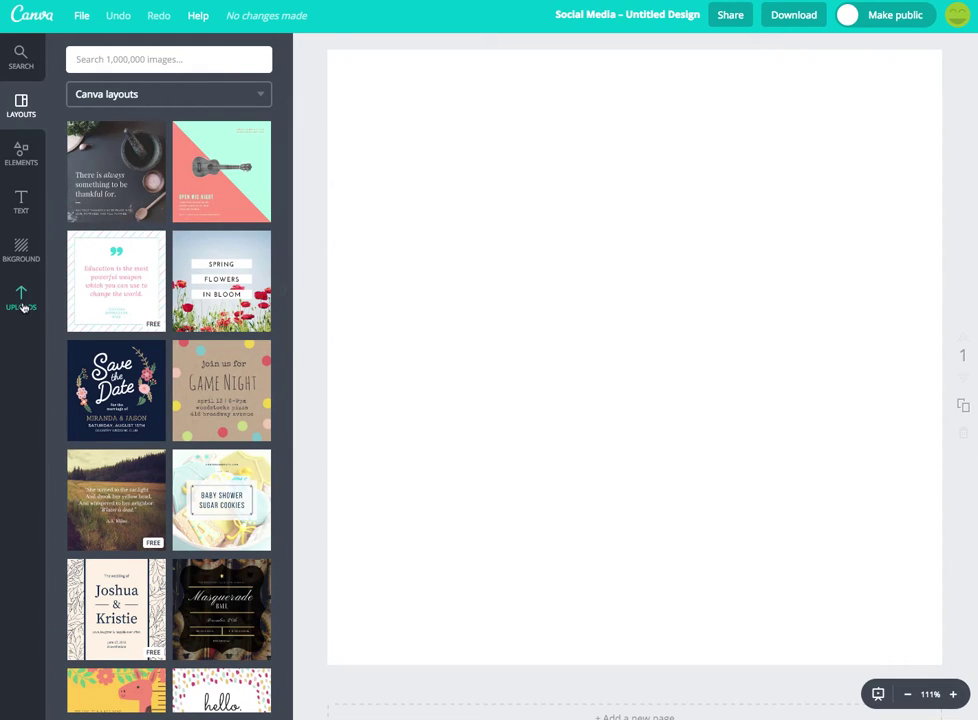
{"action": "left_click", "coordinate": [907, 697]}
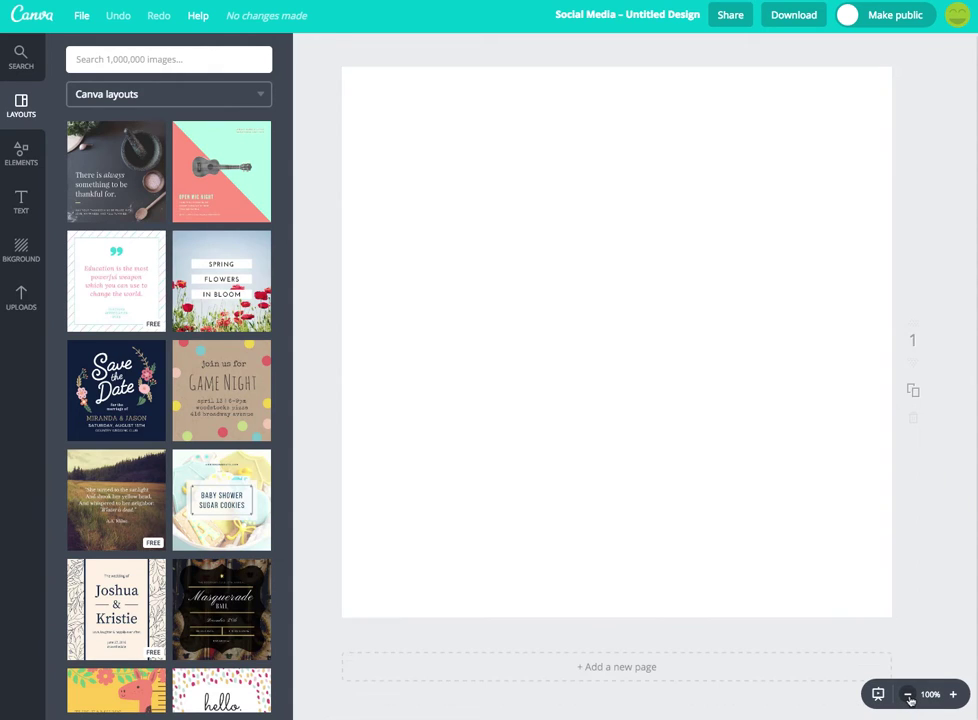
{"action": "left_click", "coordinate": [908, 697]}
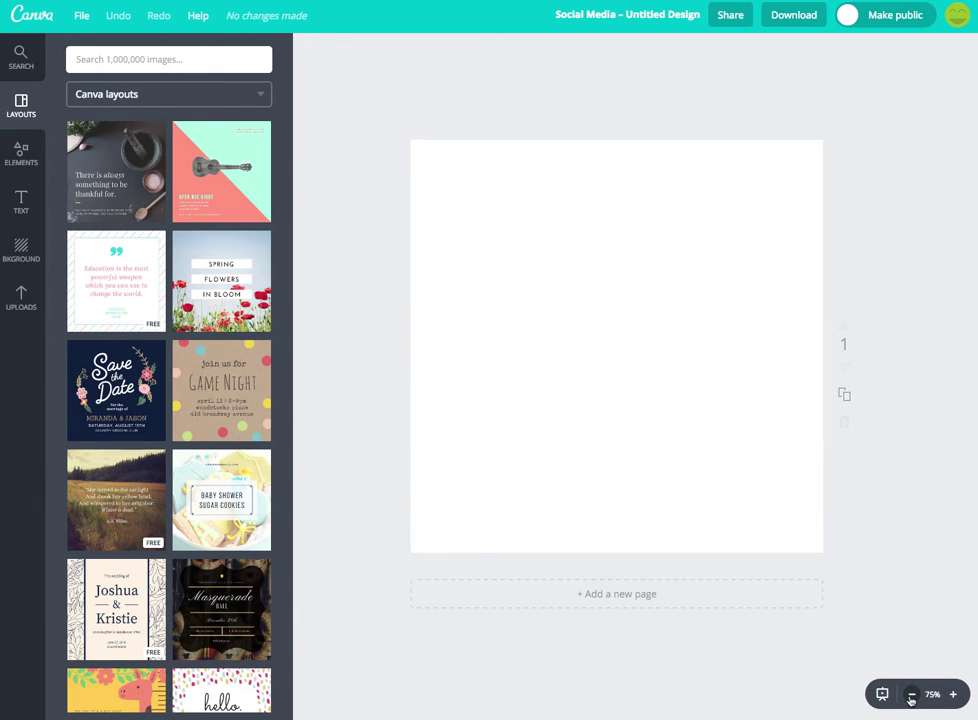
Try a pink page background from the default palette and reset the background to white
{"action": "left_click", "coordinate": [28, 305]}
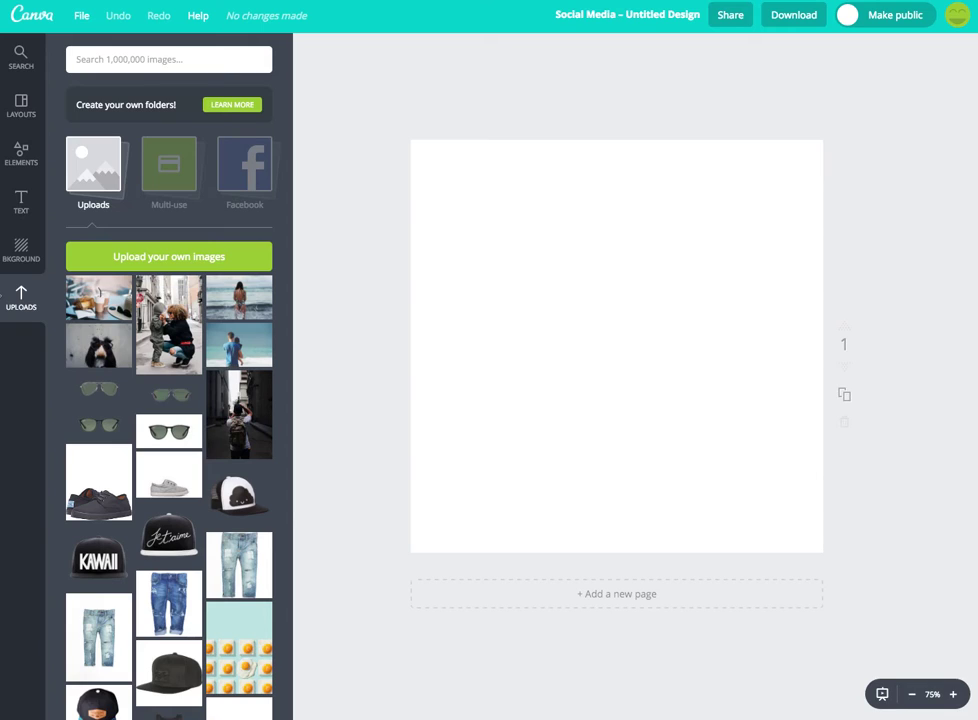
{"action": "left_click", "coordinate": [27, 247]}
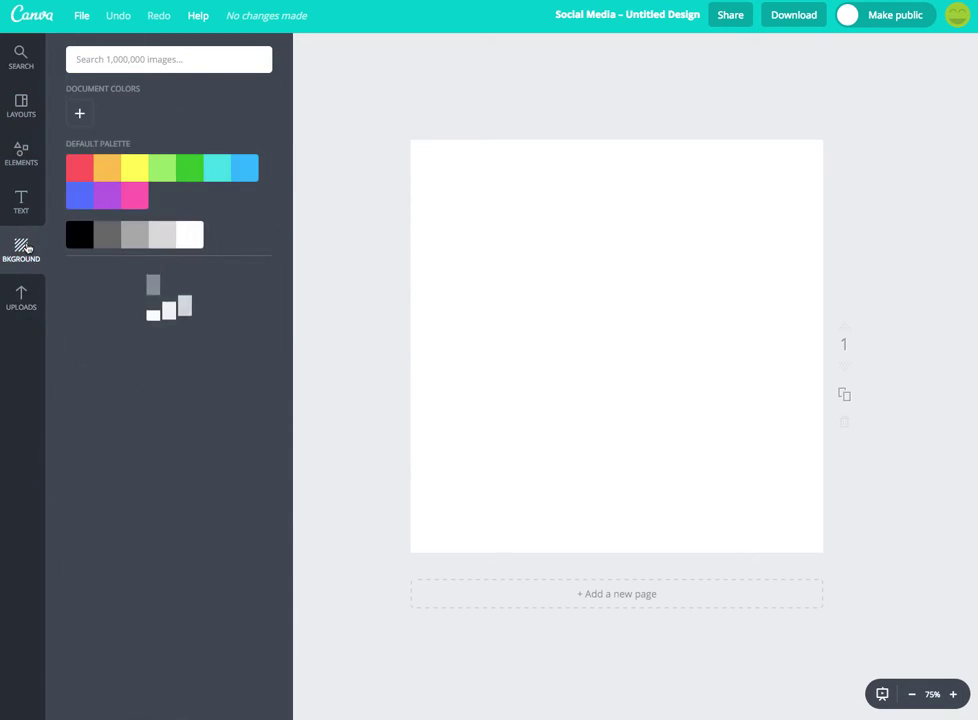
{"action": "left_click", "coordinate": [84, 173]}
{"action": "left_click", "coordinate": [127, 197]}
{"action": "left_click", "coordinate": [127, 197]}
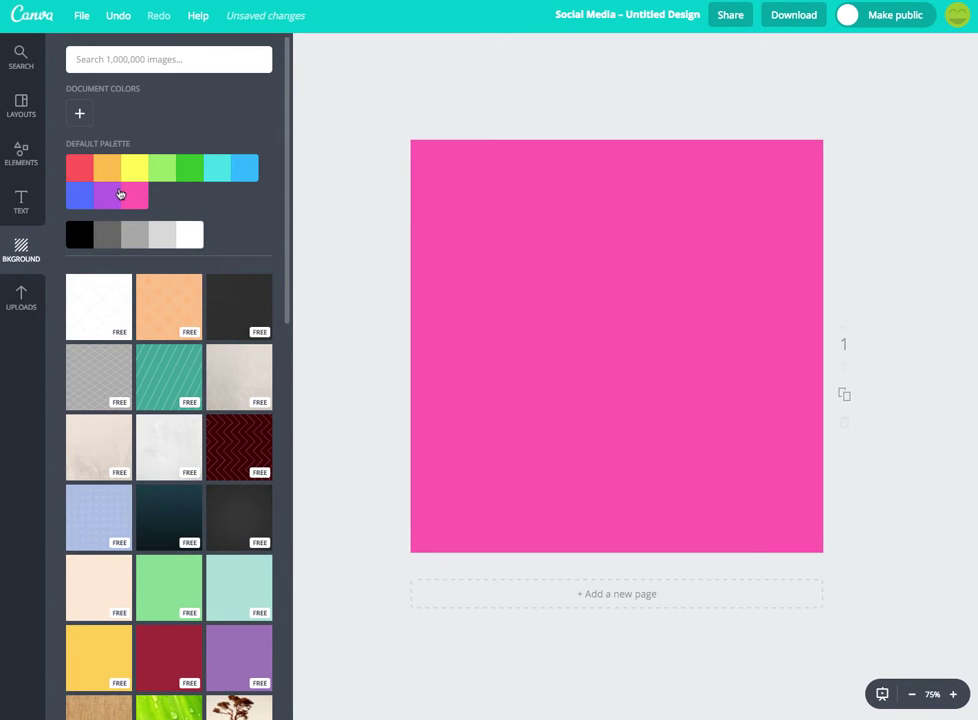
{"action": "left_click", "coordinate": [119, 193]}
{"action": "left_click", "coordinate": [189, 235]}
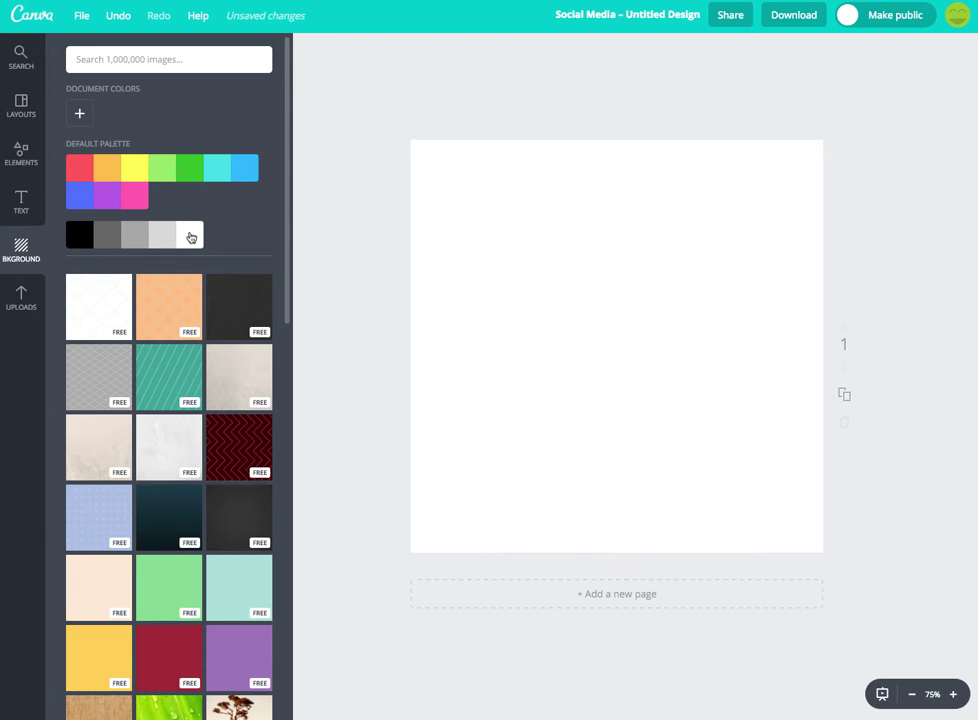
Add a subheading to the page and replace its placeholder with "TAG A" and "FRIEND WHO" on two lines
{"action": "left_click", "coordinate": [22, 203]}
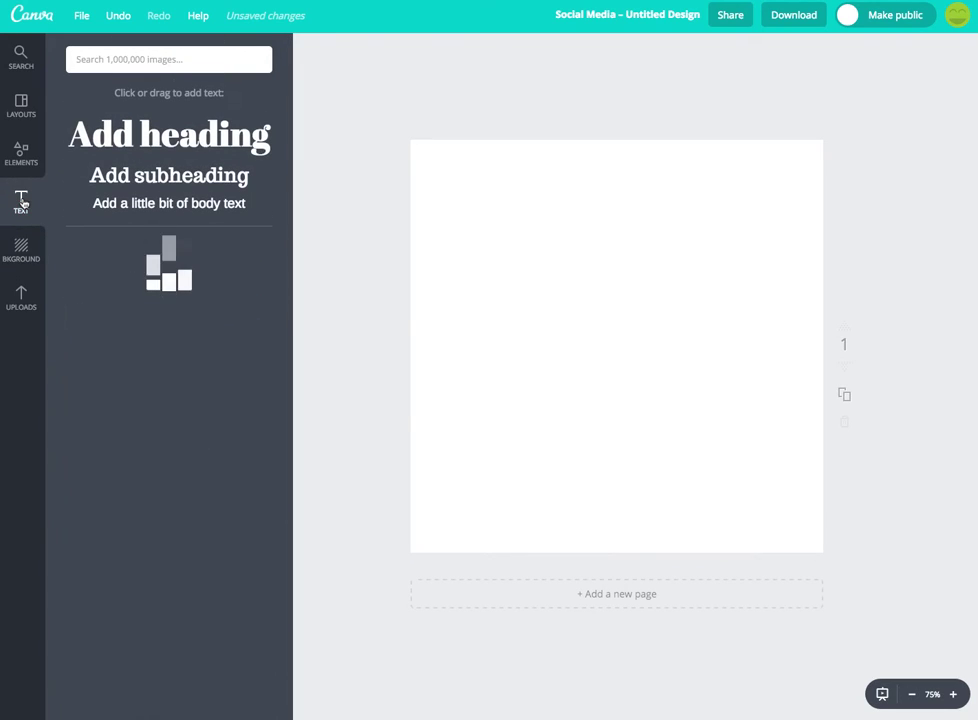
{"action": "left_click", "coordinate": [169, 183]}
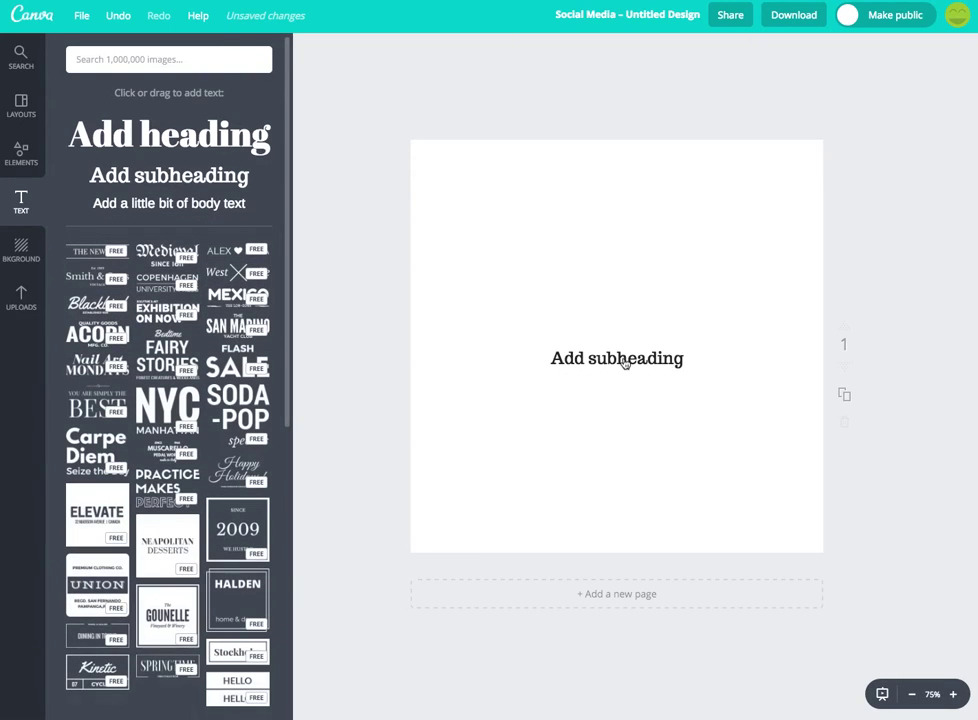
{"action": "left_click", "coordinate": [621, 358]}
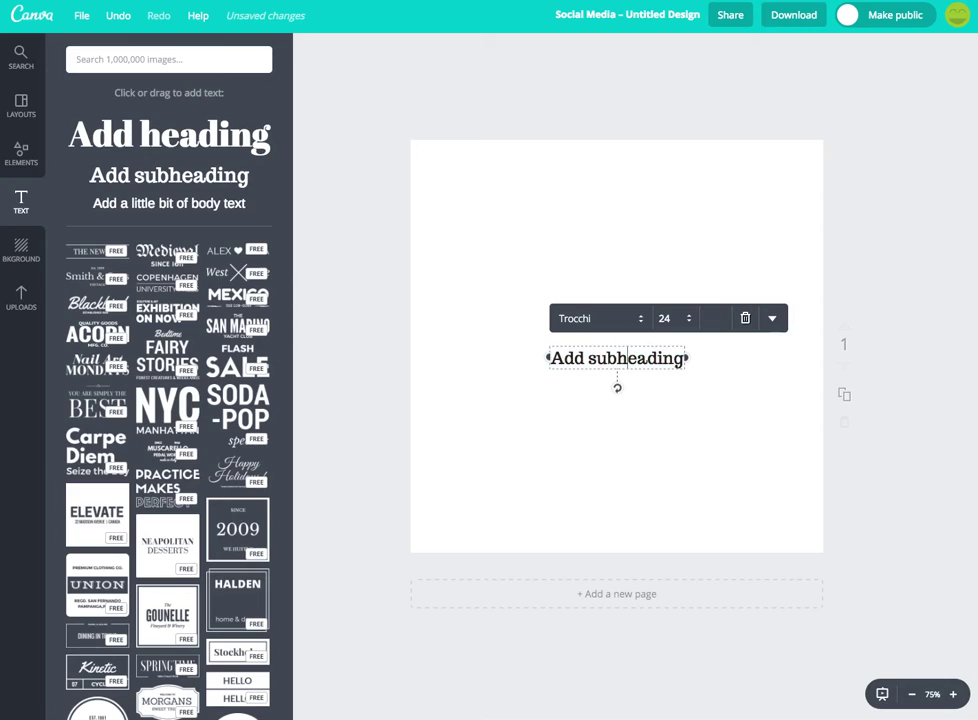
{"action": "type", "text": "Add TAG"}
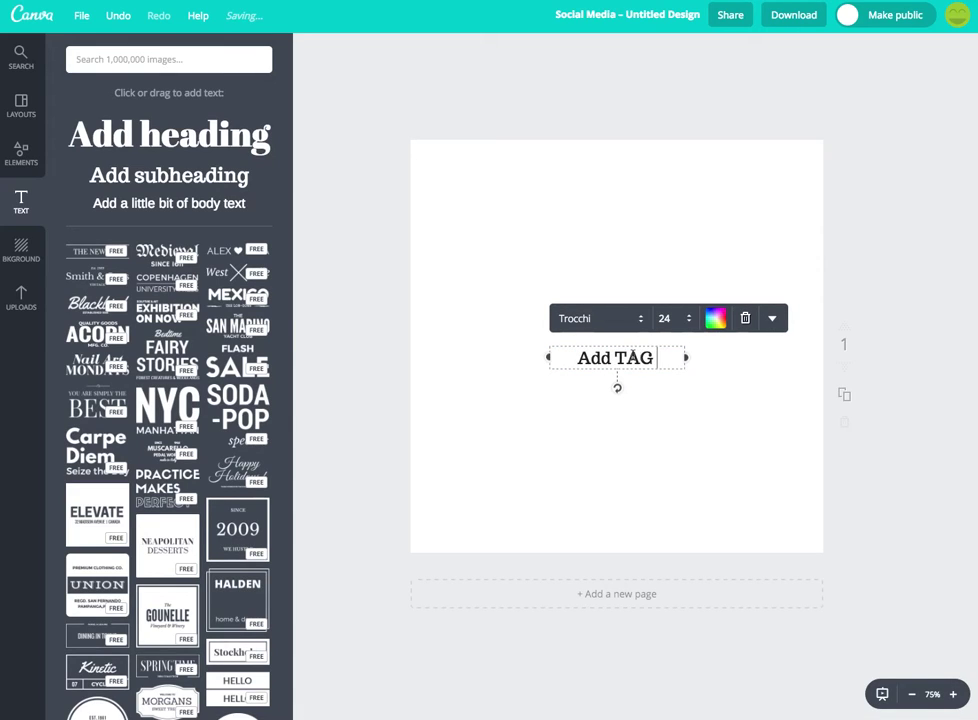
{"action": "left_click_drag", "start_coordinate": [661, 357], "coordinate": [577, 357]}
{"action": "type", "text": "TAG A"}
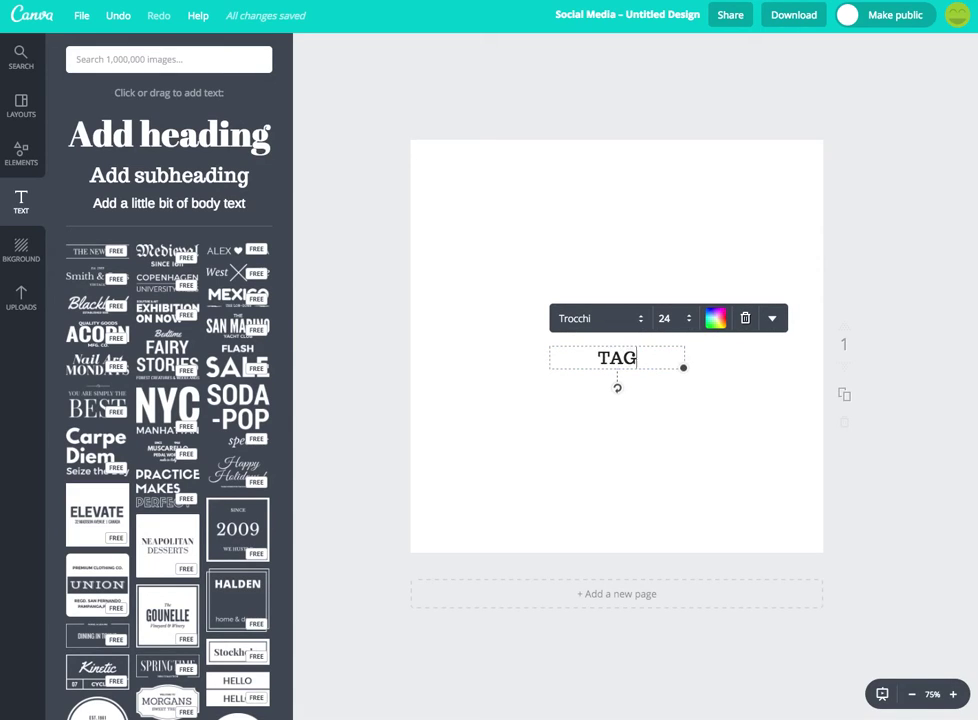
{"action": "key", "text": "Return"}
{"action": "type", "text": "FRIEND"}
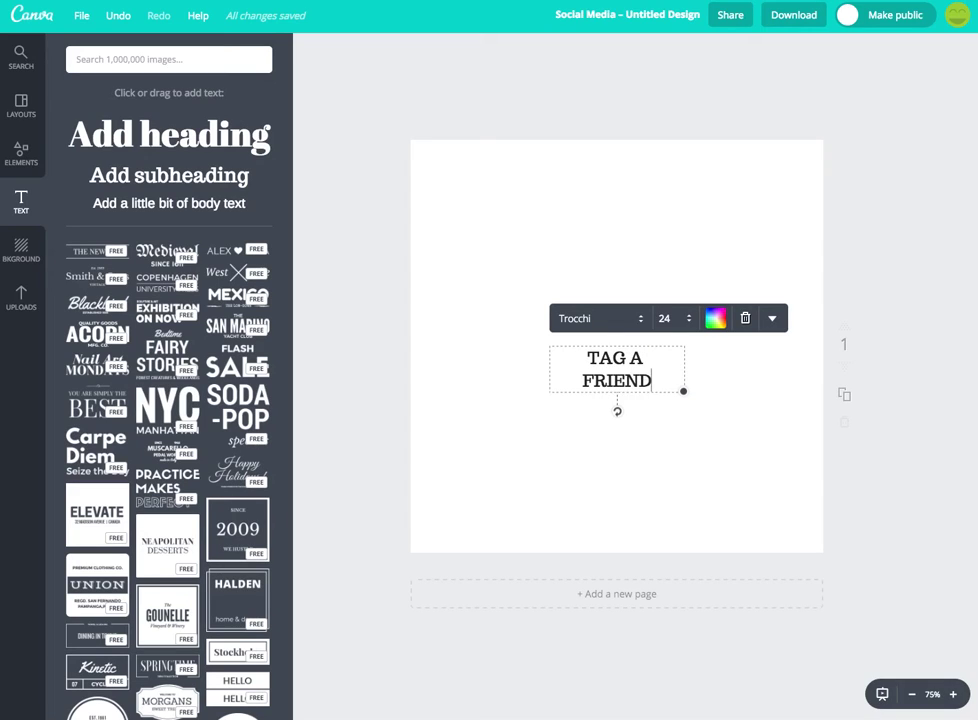
{"action": "type", "text": " WHO"}
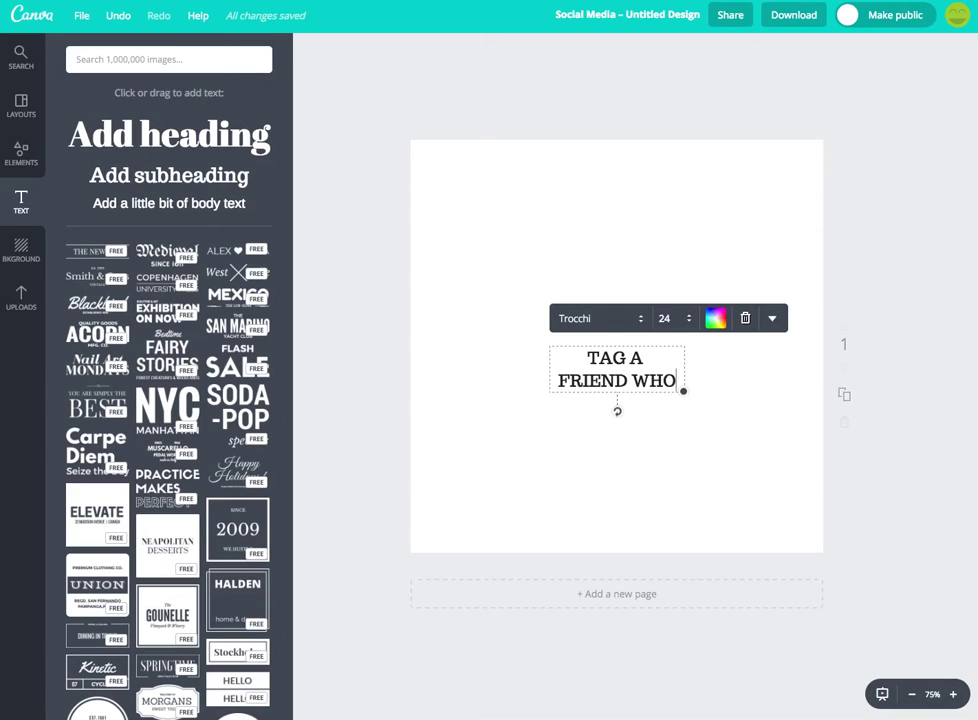
Continue the quote with the lines "WOULD EAT", "AN ENTIRE", "PACKAGE OF" and "OREOS WITH YOU!"
{"action": "key", "text": "Return"}
{"action": "type", "text": "WOULD EAT"}
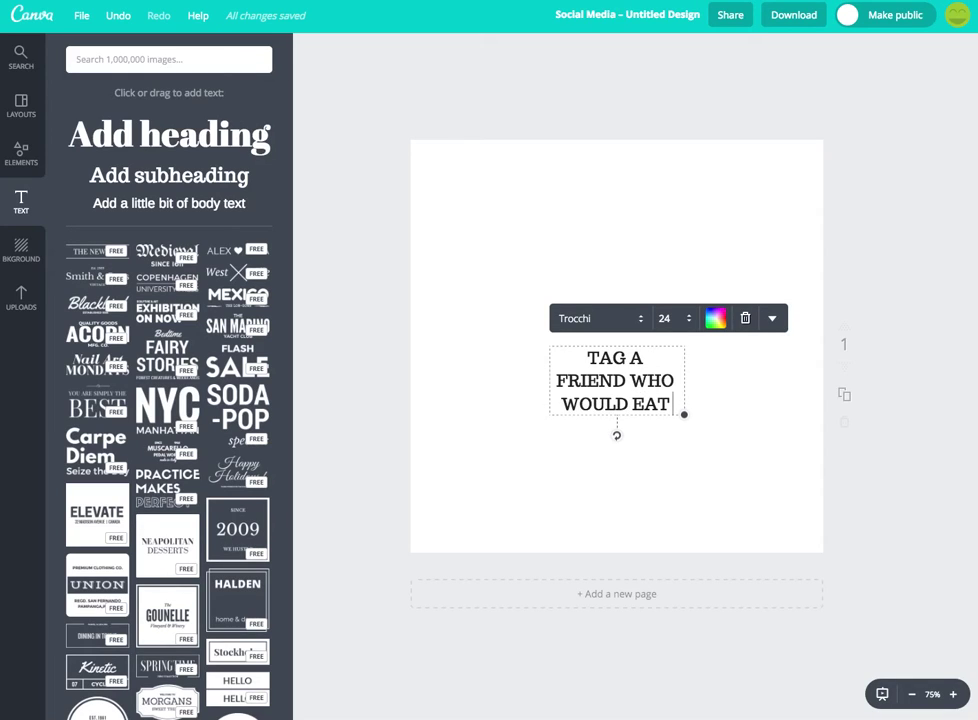
{"action": "key", "text": "Return"}
{"action": "type", "text": "AN ENTIRE"}
{"action": "key", "text": "Return"}
{"action": "type", "text": "PACKAGE O"}
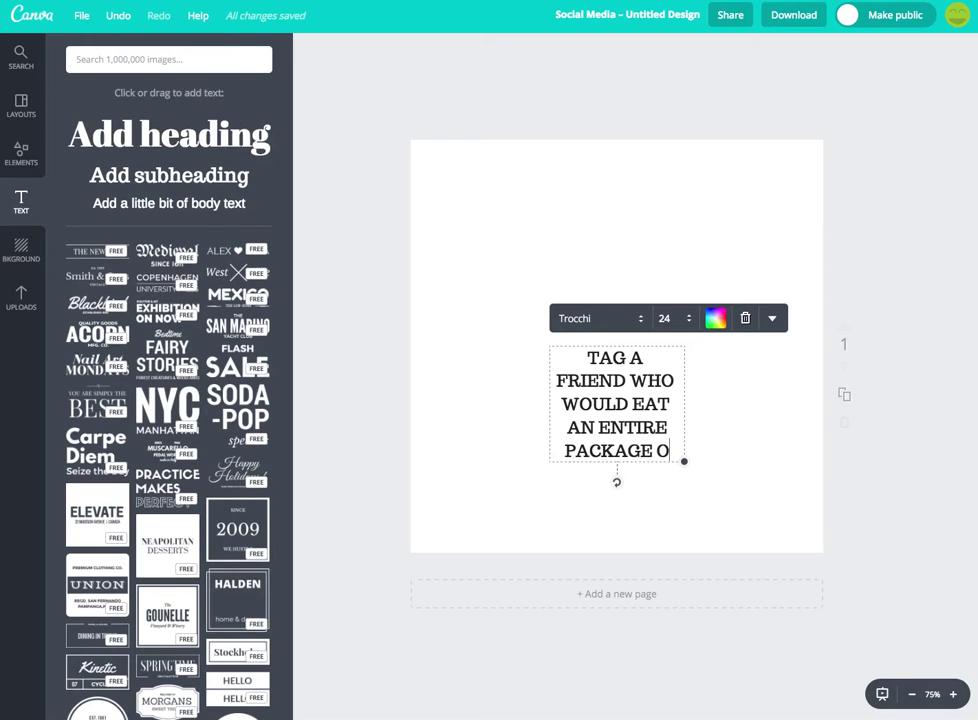
{"action": "type", "text": "F OREO"}
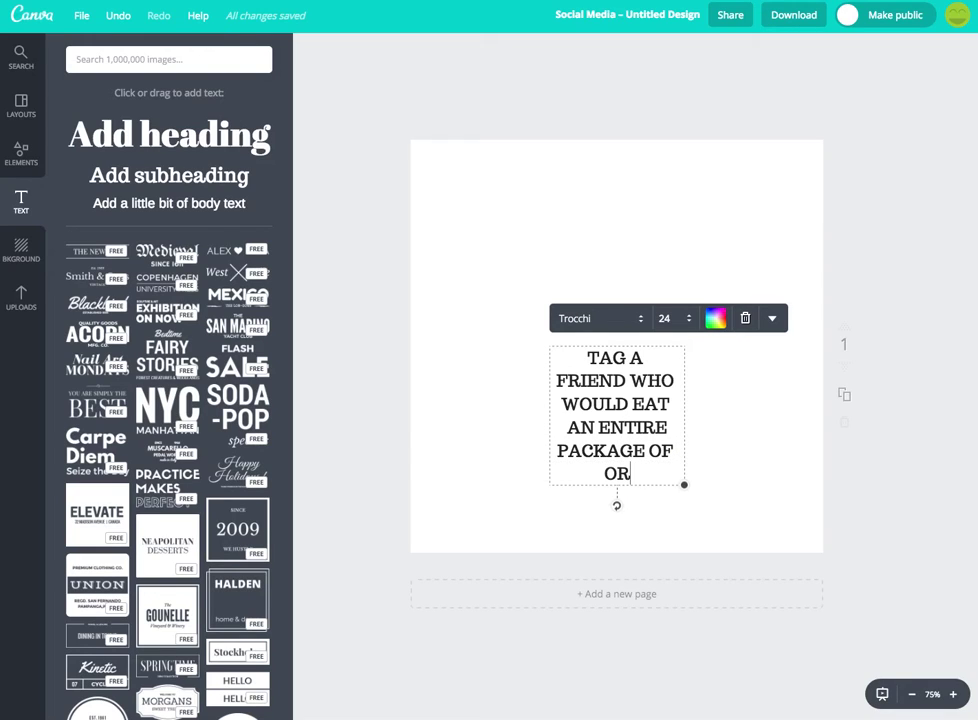
{"action": "type", "text": "S WITH YOU!"}
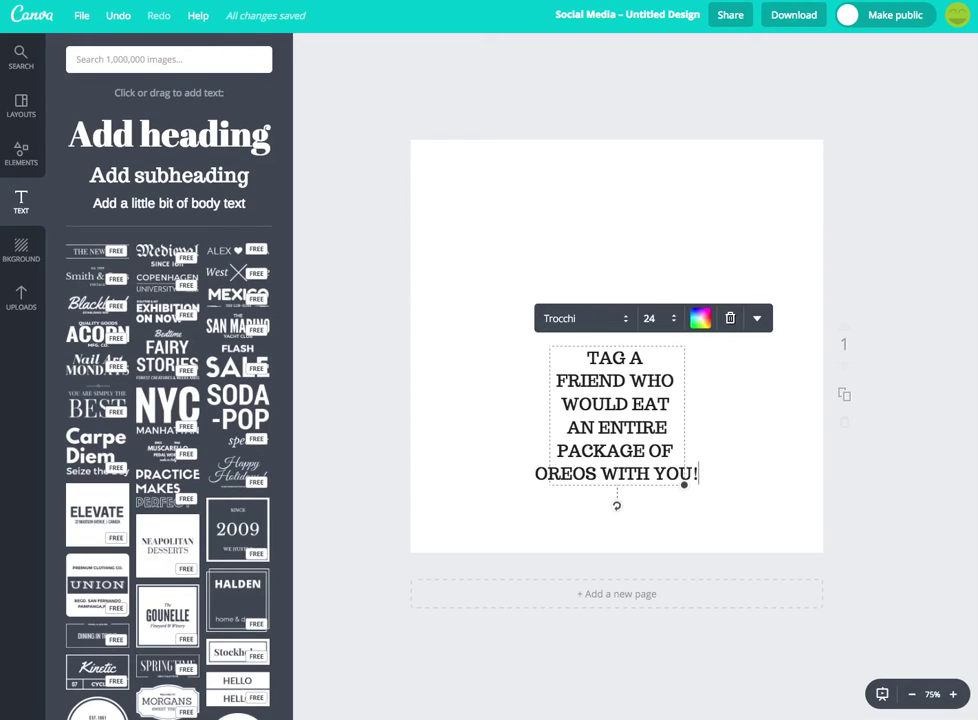
Change the quote's font to Sifonn and set its font size to 60
{"action": "left_click", "coordinate": [622, 320]}
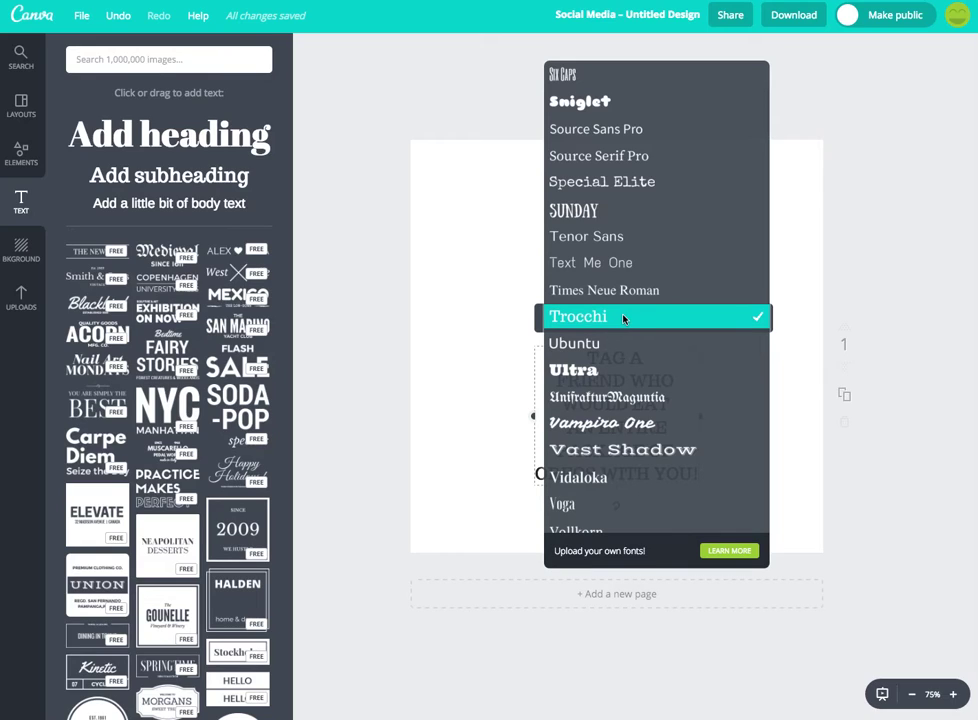
{"action": "scroll", "coordinate": [623, 318], "scroll_direction": "up", "scroll_amount": 2}
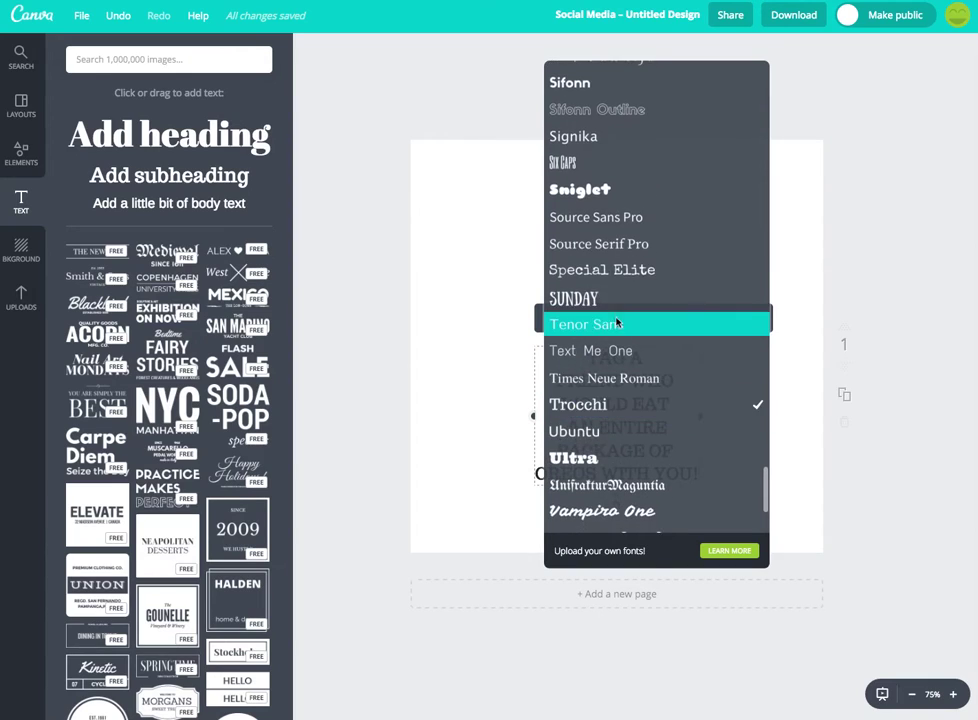
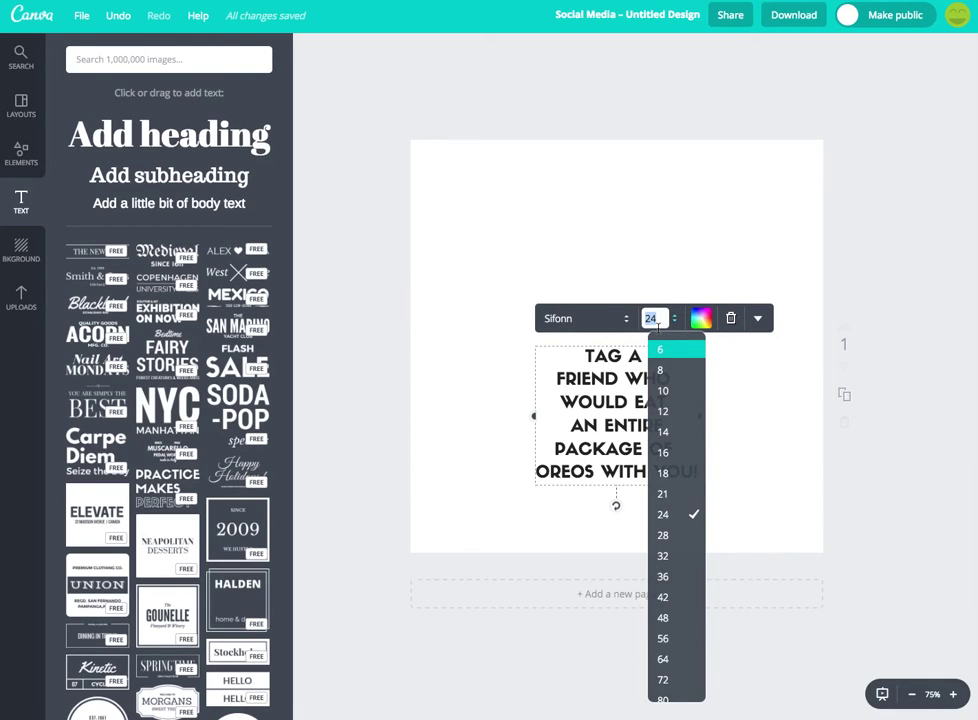
{"action": "key", "text": "Return"}
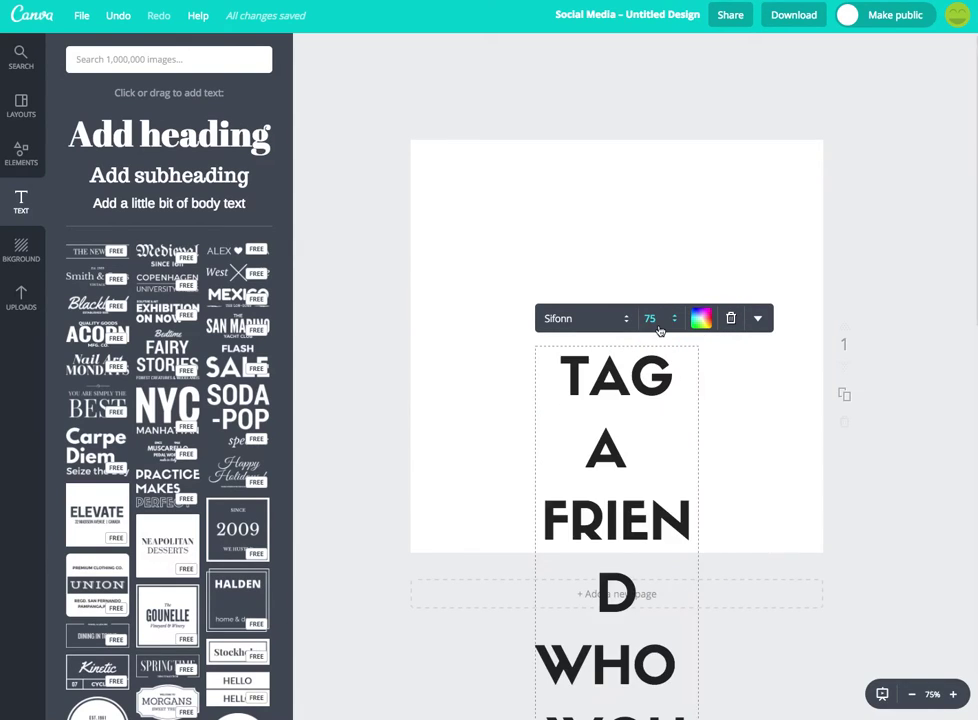
{"action": "type", "text": "60"}
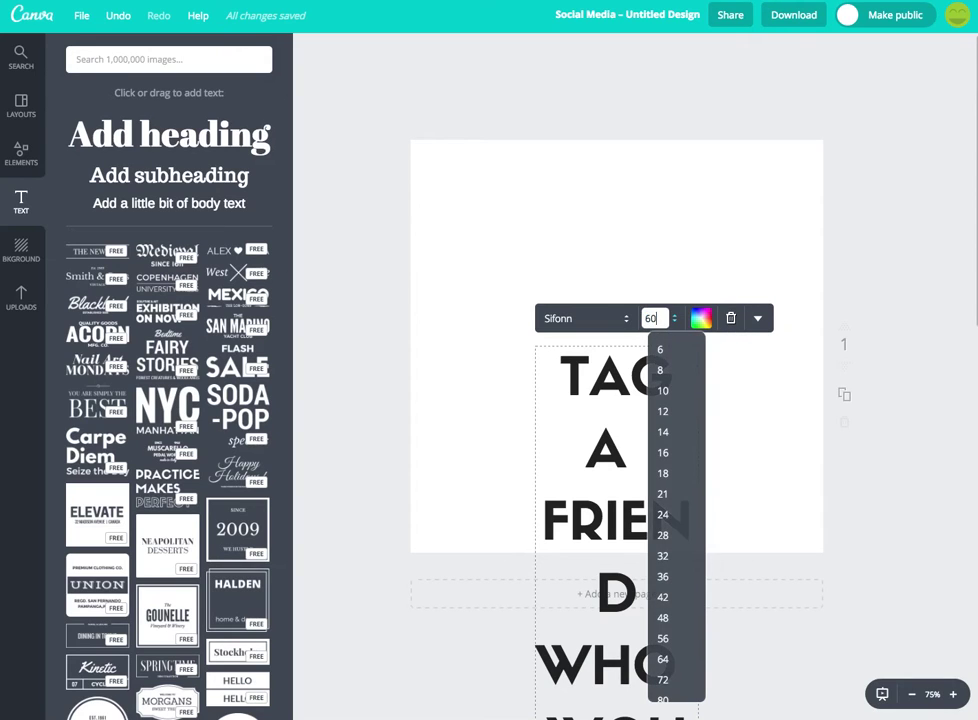
{"action": "key", "text": "Return"}
{"action": "left_click", "coordinate": [909, 245]}
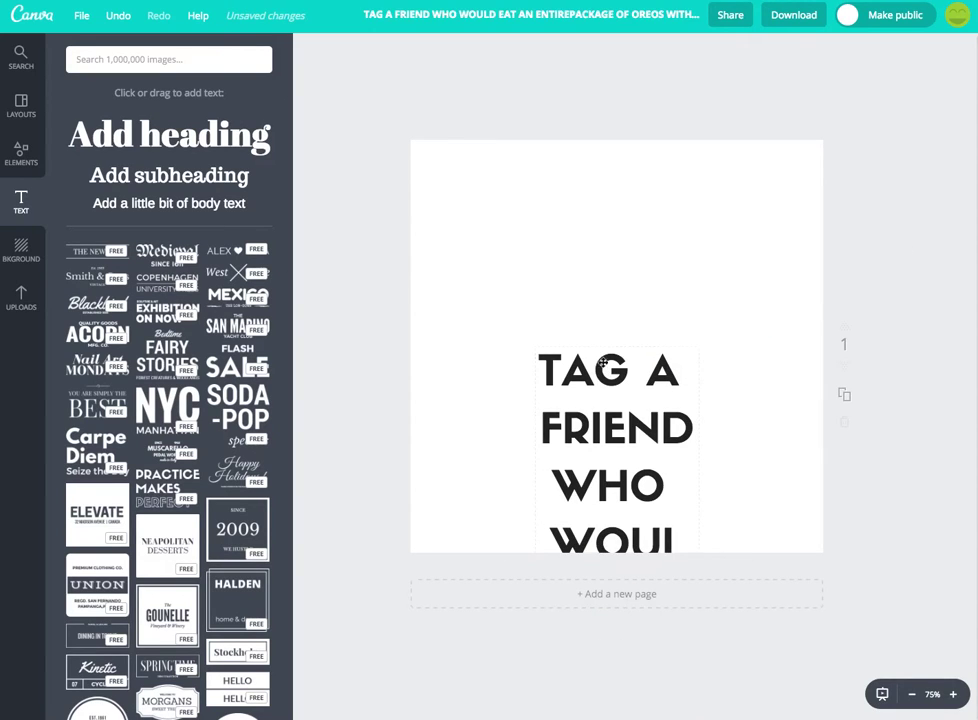
Move the quote up to about 228, 80 and widen its text box on both sides to span most of the page
{"action": "left_click_drag", "start_coordinate": [594, 358], "coordinate": [595, 186]}
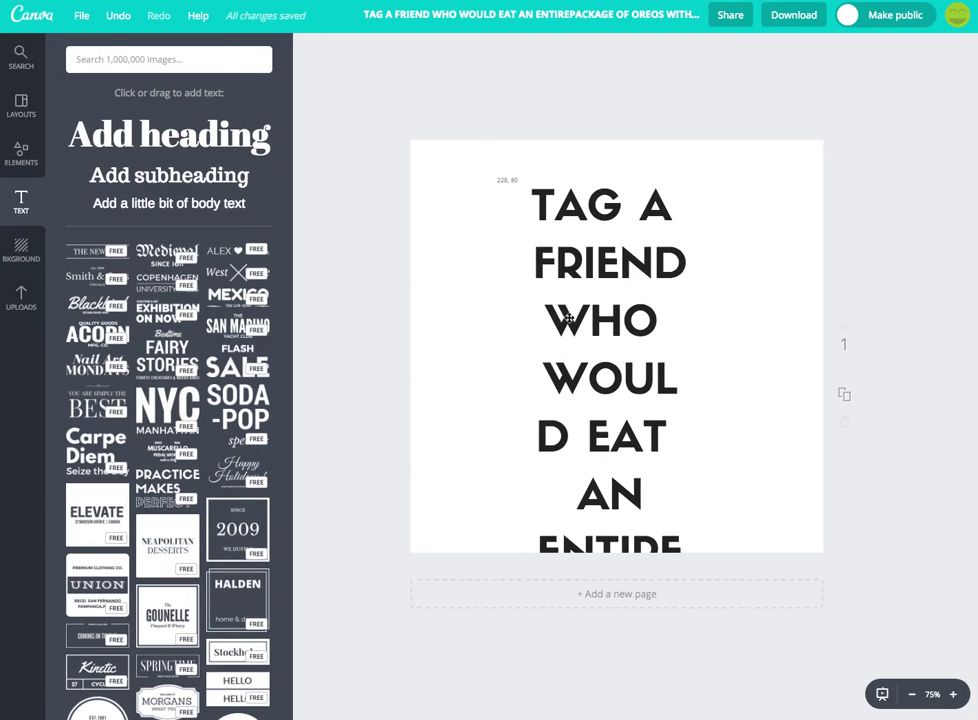
{"action": "left_click_drag", "start_coordinate": [567, 318], "coordinate": [567, 318]}
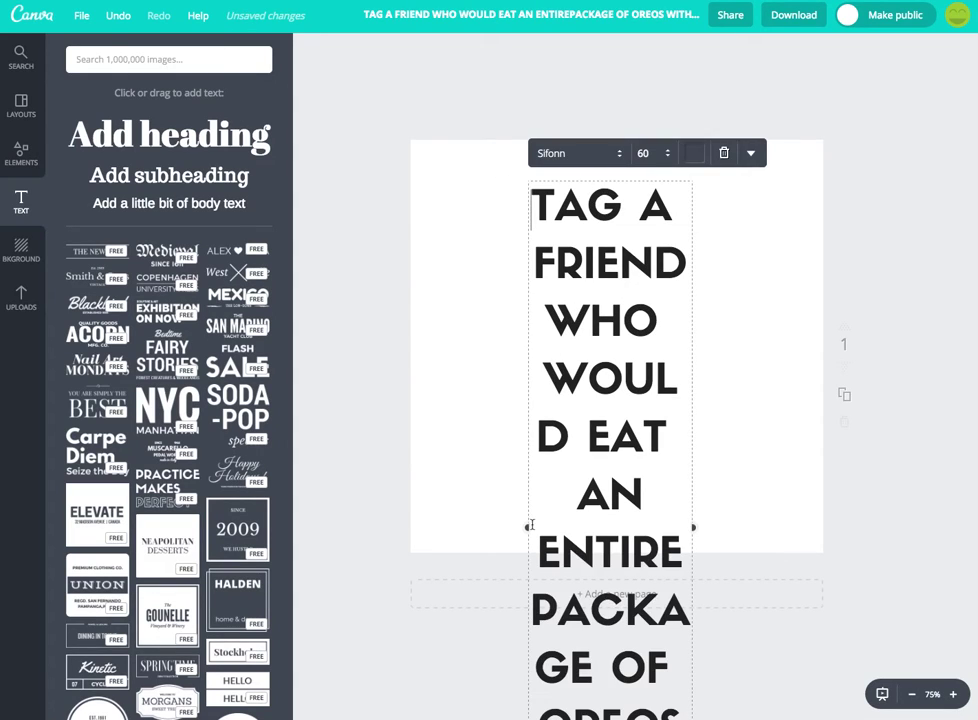
{"action": "left_click_drag", "start_coordinate": [524, 527], "coordinate": [448, 521]}
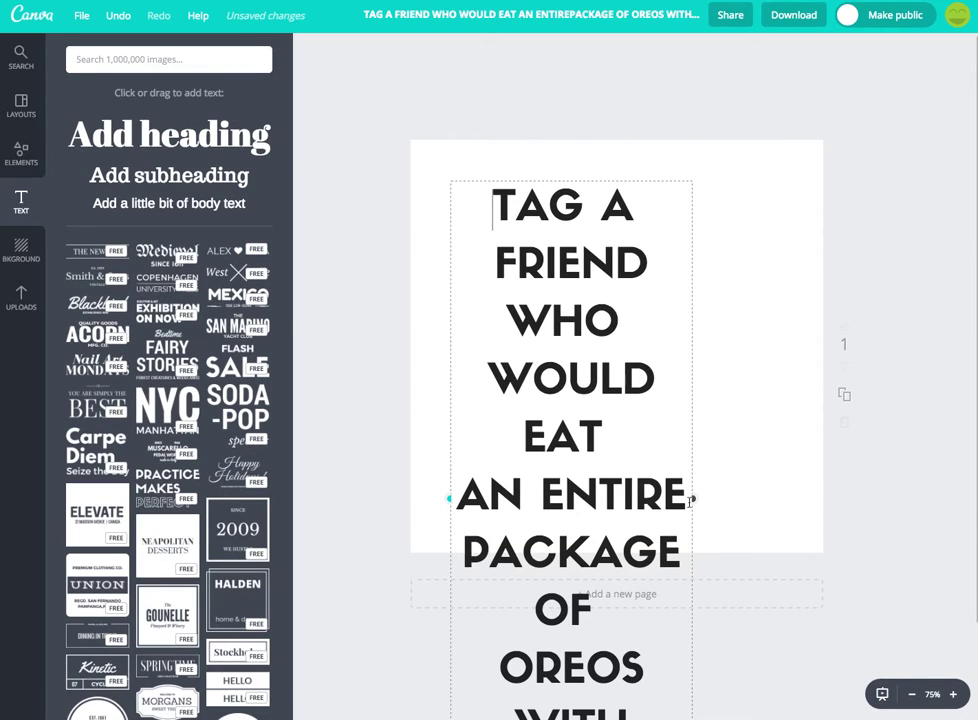
{"action": "left_click_drag", "start_coordinate": [692, 498], "coordinate": [776, 493]}
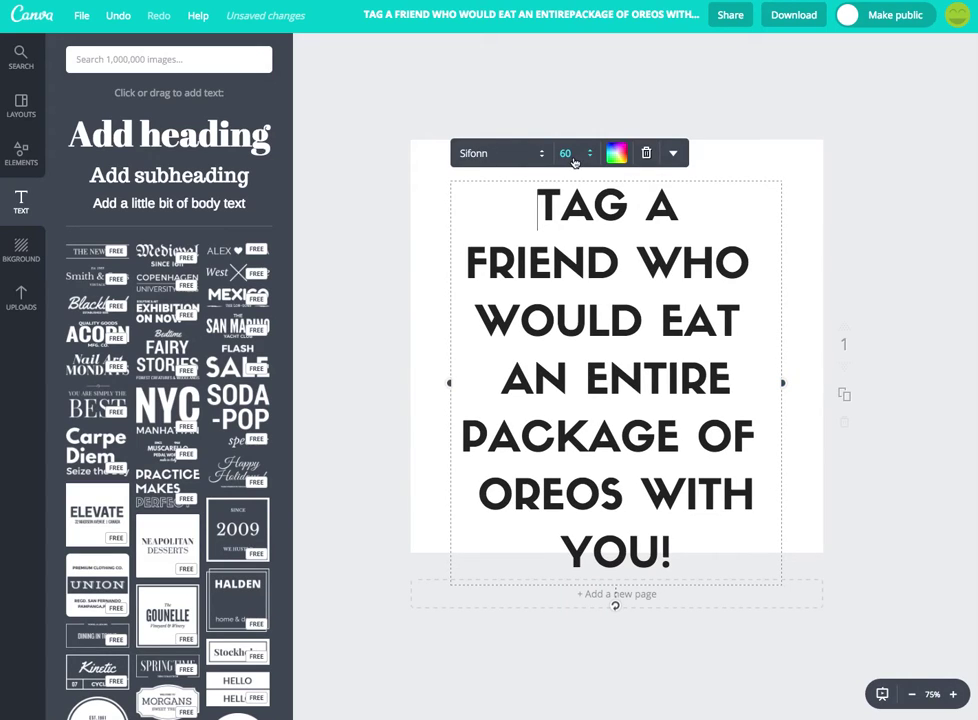
Set the quote's font size to 50 and reduce its line height to 1.0
{"action": "left_click", "coordinate": [568, 153]}
{"action": "type", "text": "50"}
{"action": "key", "text": "Return"}
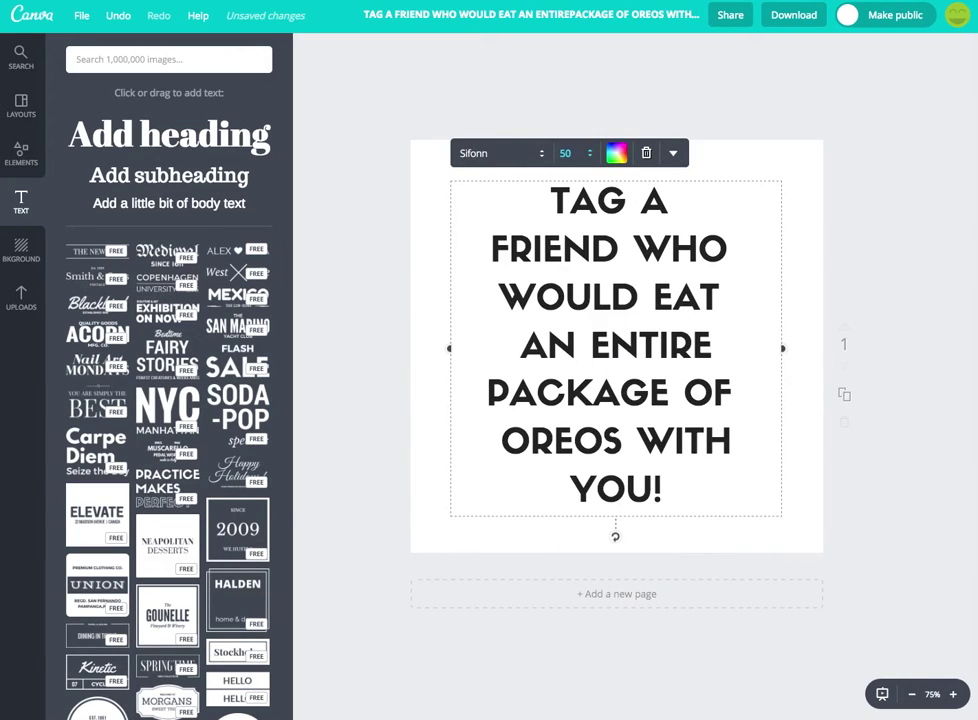
{"action": "left_click", "coordinate": [675, 156]}
{"action": "left_click", "coordinate": [645, 340]}
{"action": "left_click_drag", "start_coordinate": [697, 212], "coordinate": [684, 214]}
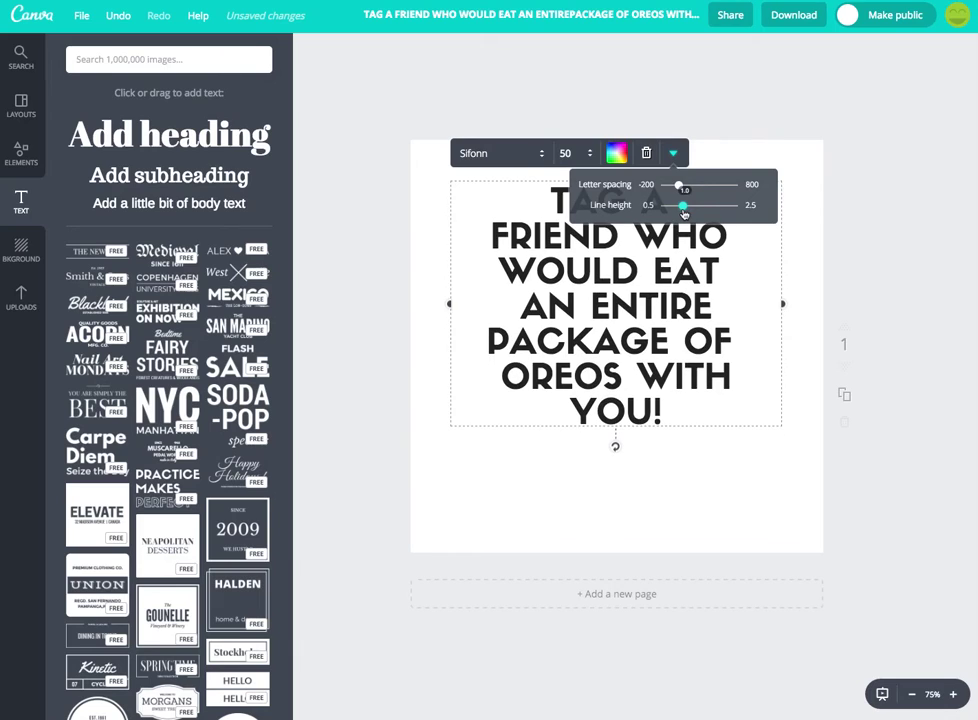
Set the quote's font size to 60 and center the text box horizontally and vertically on the page
{"action": "left_click", "coordinate": [566, 153]}
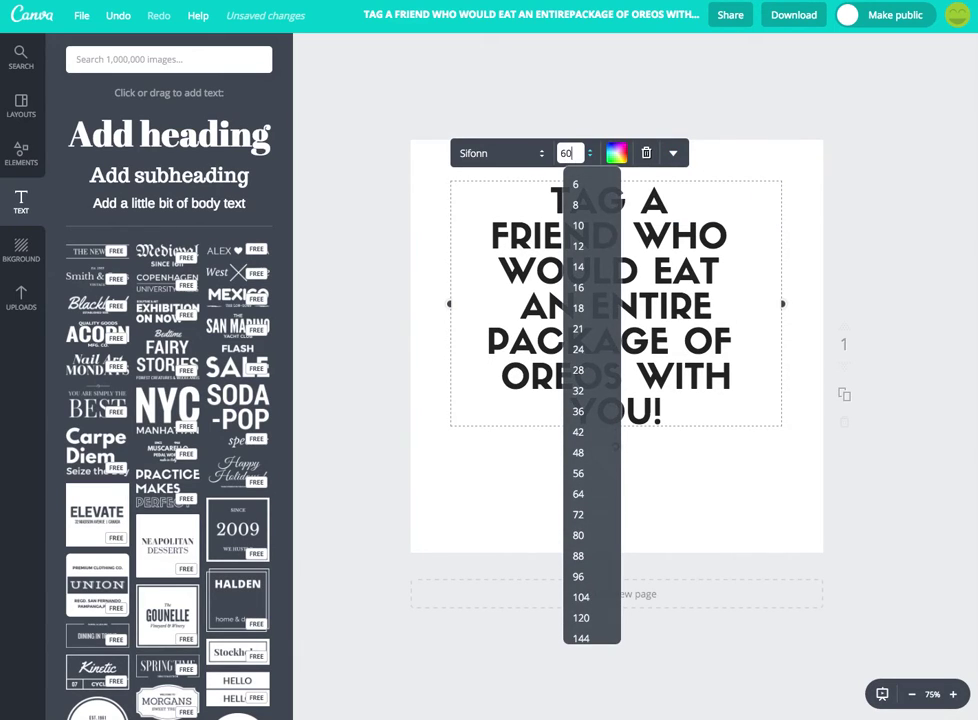
{"action": "type", "text": "60"}
{"action": "key", "text": "Return"}
{"action": "left_click_drag", "start_coordinate": [589, 201], "coordinate": [593, 215]}
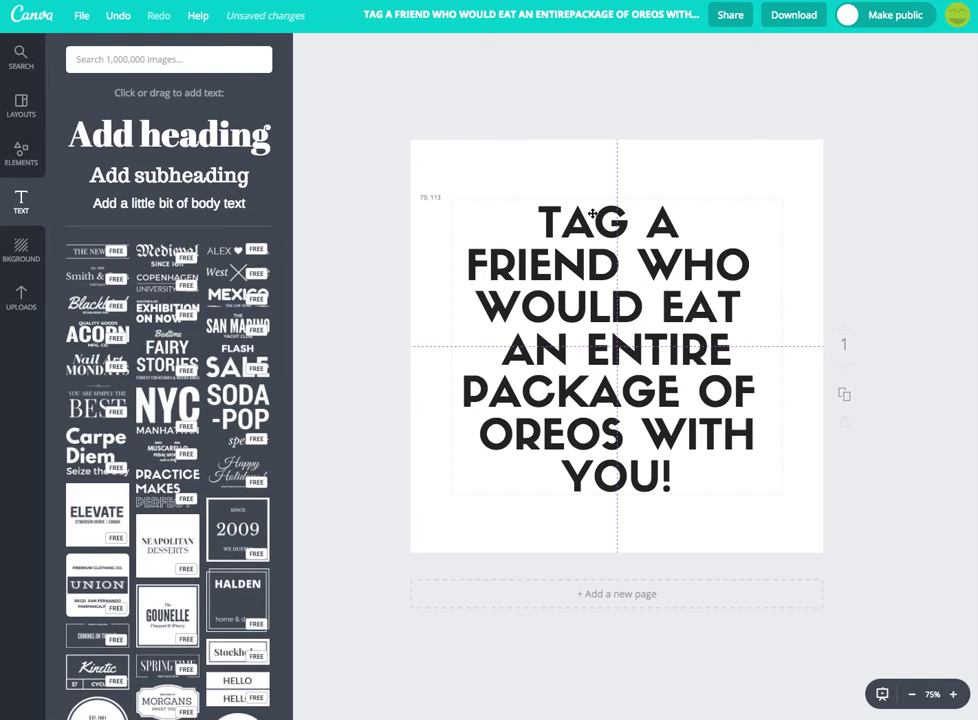
Search for emoji images, add the free open-mouthed tongue-out smiley, and shrink it to sit right after "YOU!" in the quote
{"action": "left_click_drag", "start_coordinate": [593, 214], "coordinate": [593, 214]}
{"action": "left_click", "coordinate": [133, 58]}
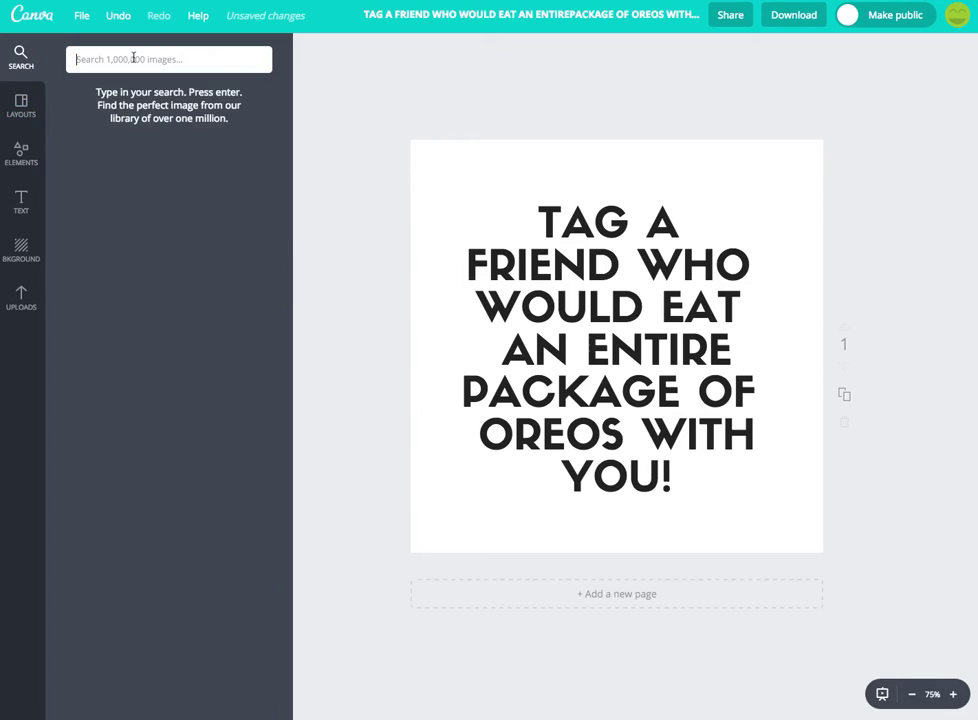
{"action": "type", "text": "emoji"}
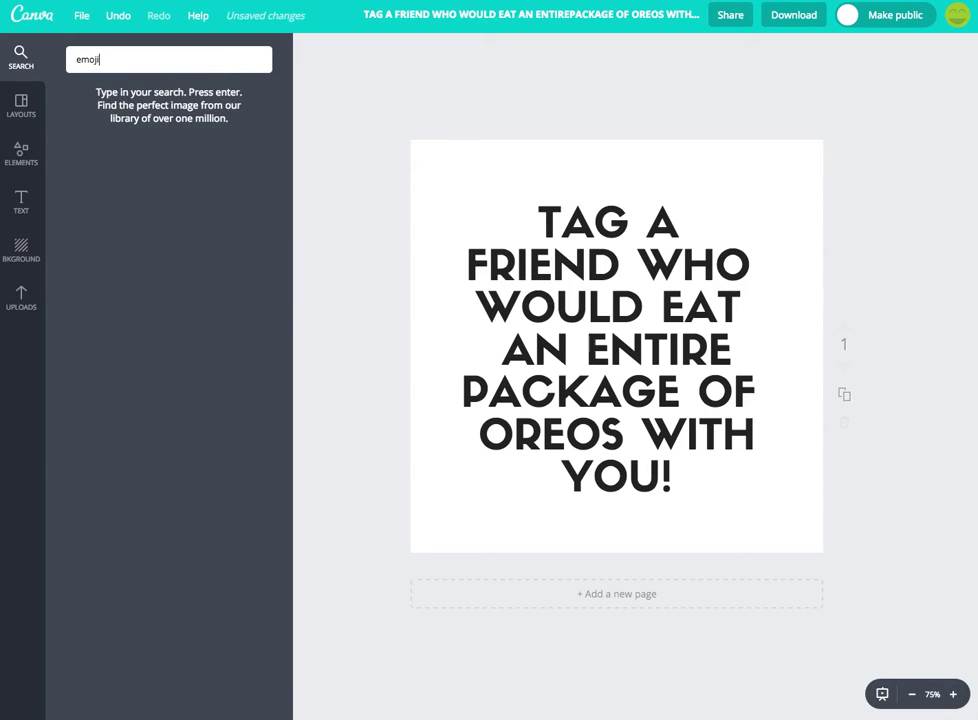
{"action": "key", "text": "Return"}
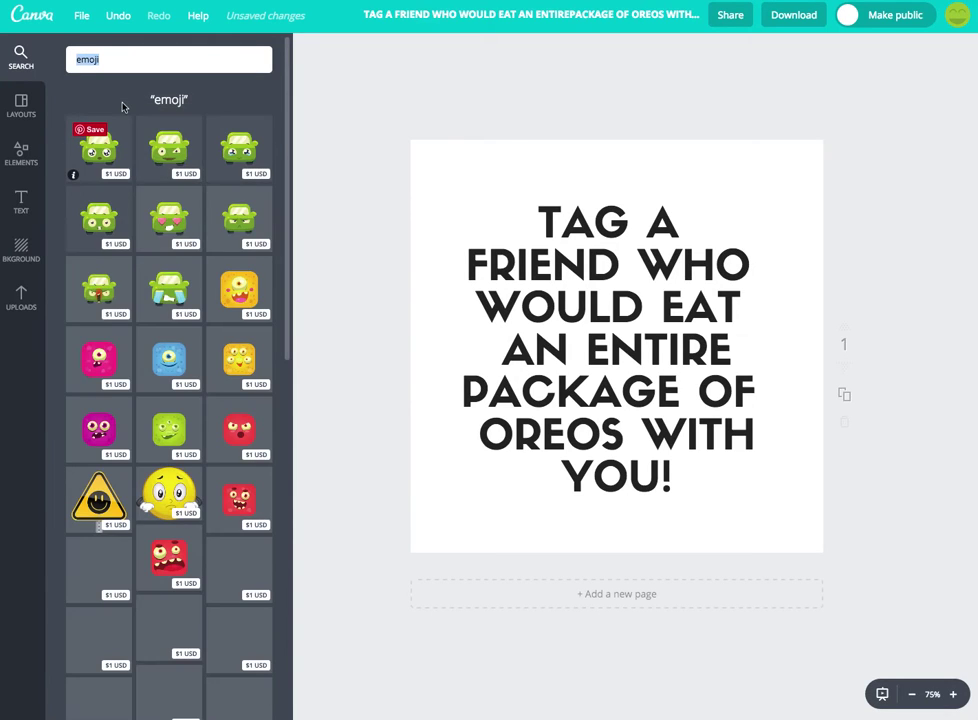
{"action": "scroll", "coordinate": [135, 179], "scroll_direction": "down", "scroll_amount": 10}
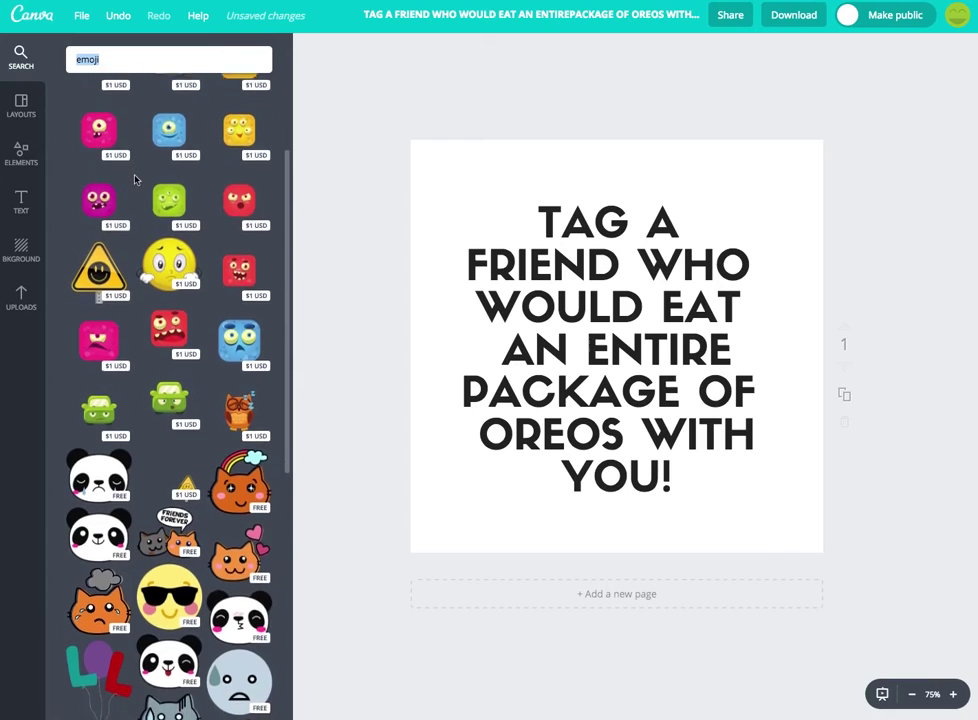
{"action": "scroll", "coordinate": [135, 179], "scroll_direction": "down", "scroll_amount": 3}
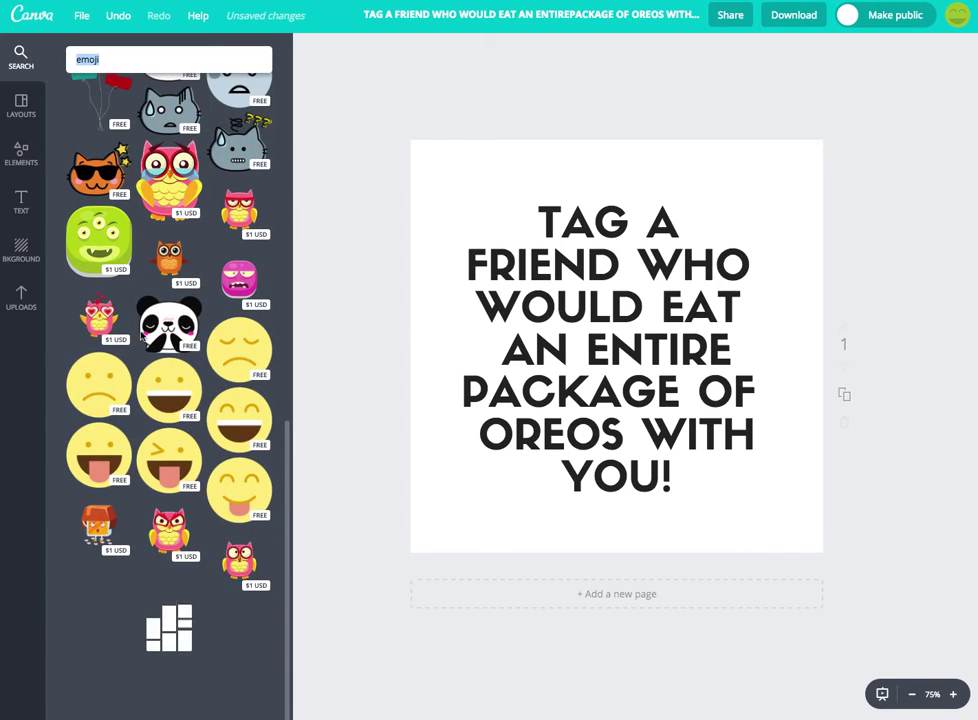
{"action": "left_click", "coordinate": [98, 455]}
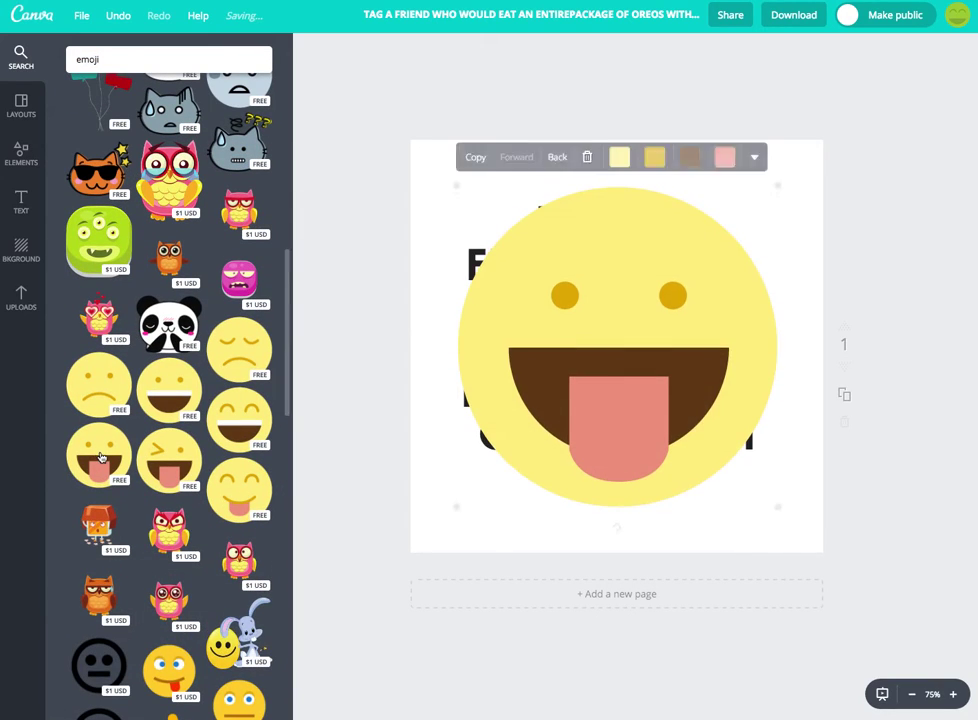
{"action": "left_click_drag", "start_coordinate": [778, 186], "coordinate": [696, 469]}
{"action": "left_click", "coordinate": [785, 210]}
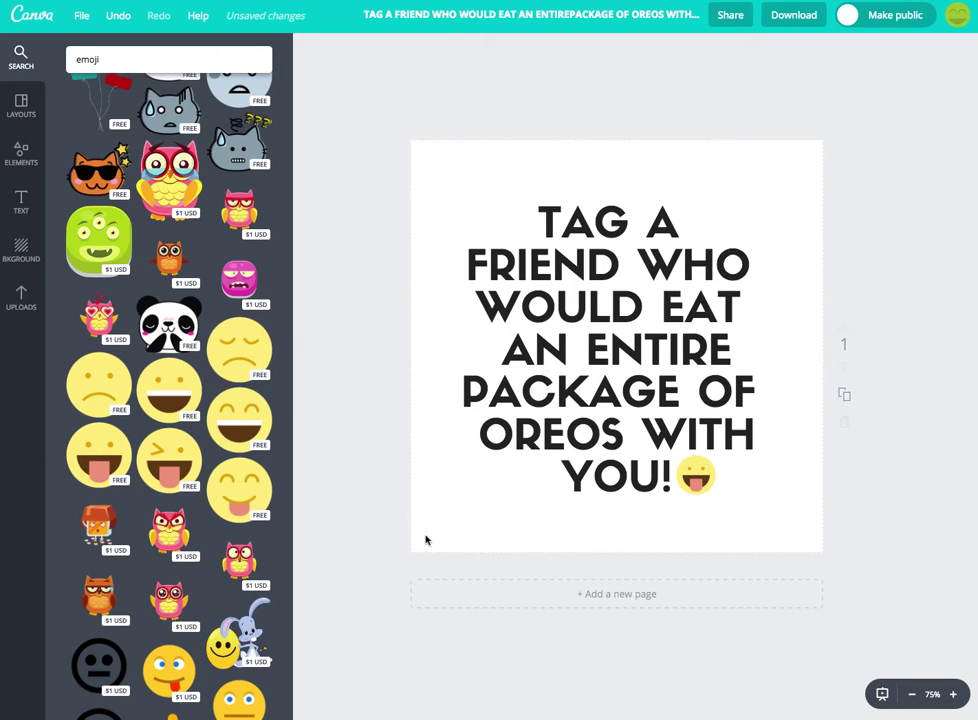
Add the black sheep logo from the uploaded images, scaled down small in the page's lower-left corner
{"action": "left_click", "coordinate": [30, 298]}
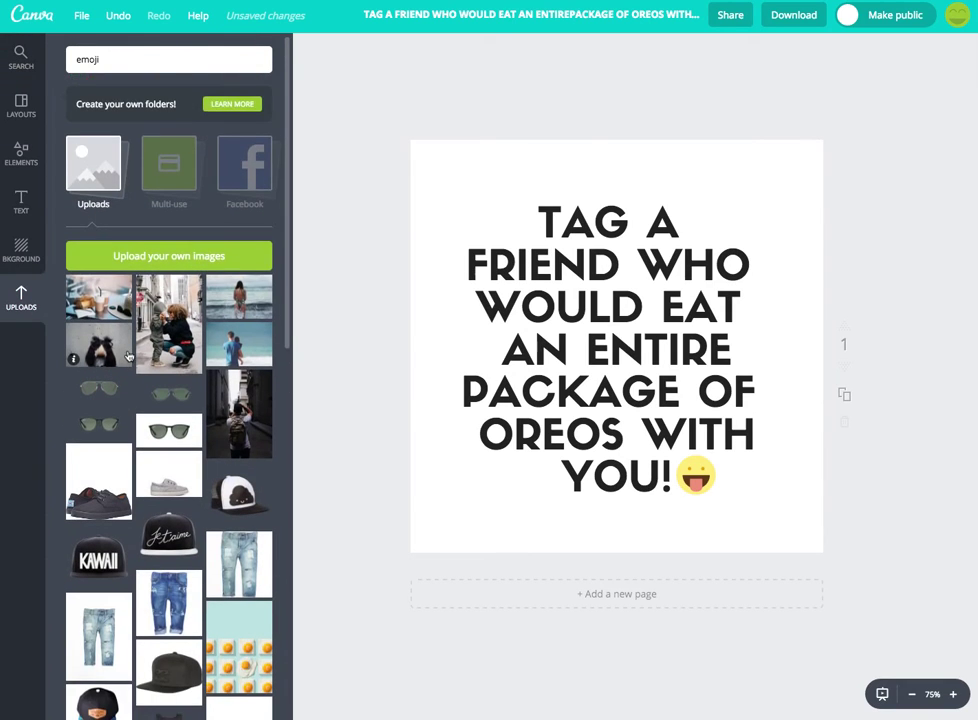
{"action": "scroll", "coordinate": [128, 355], "scroll_direction": "down", "scroll_amount": 5}
{"action": "scroll", "coordinate": [128, 355], "scroll_direction": "down", "scroll_amount": 10}
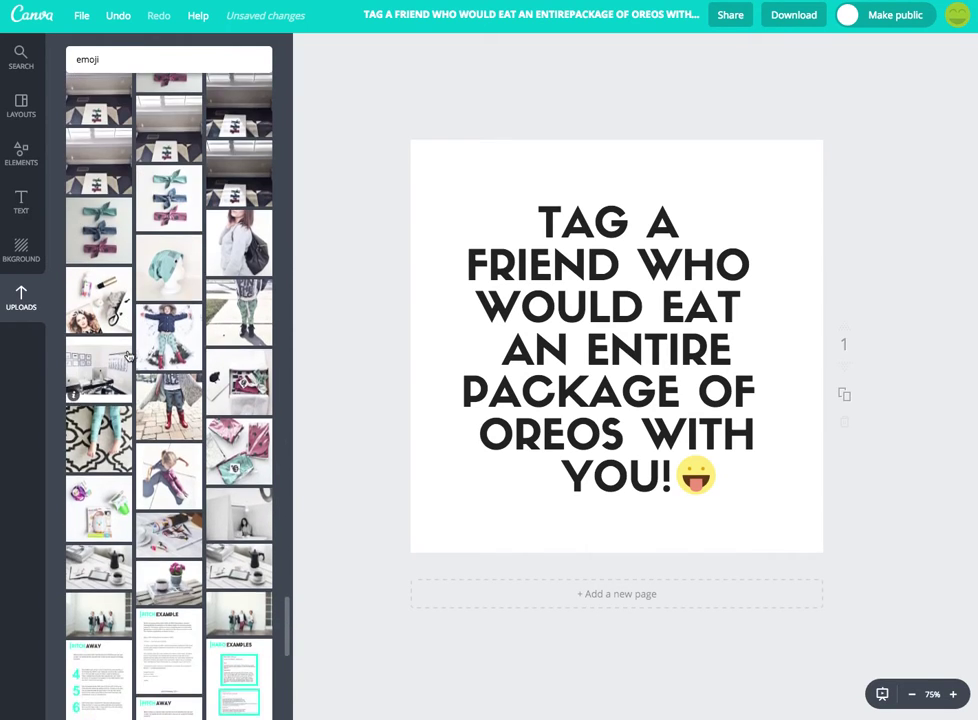
{"action": "scroll", "coordinate": [128, 356], "scroll_direction": "down", "scroll_amount": 15}
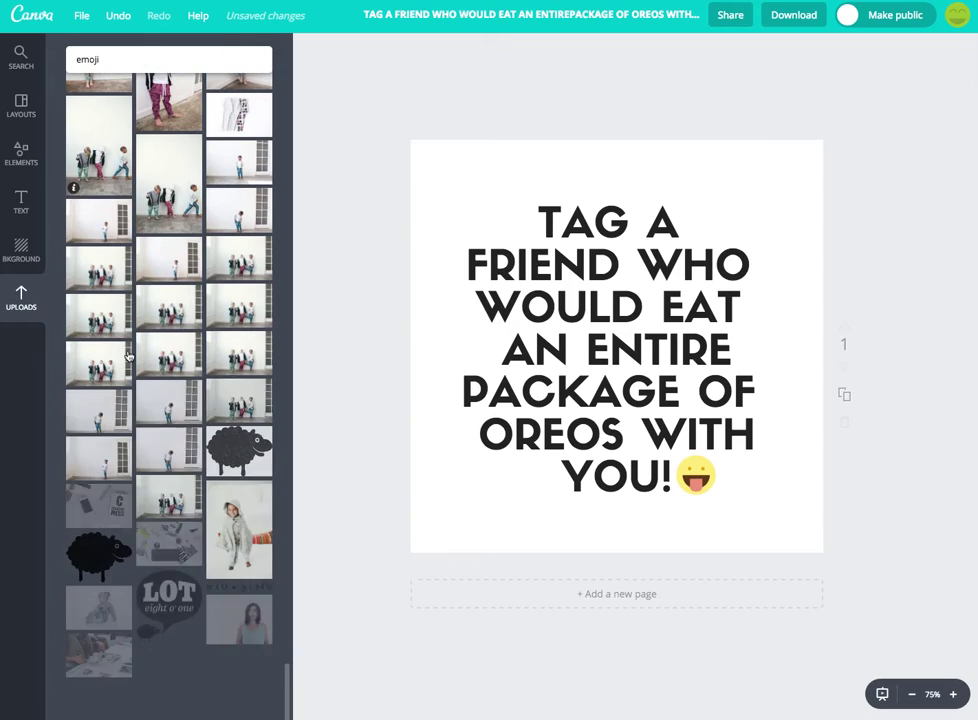
{"action": "left_click", "coordinate": [98, 565]}
{"action": "left_click_drag", "start_coordinate": [690, 288], "coordinate": [442, 545]}
{"action": "left_click", "coordinate": [347, 286]}
Add a triangle shape to the page and fill it with turquoise from the default palette
{"action": "left_click", "coordinate": [21, 152]}
{"action": "left_click", "coordinate": [95, 216]}
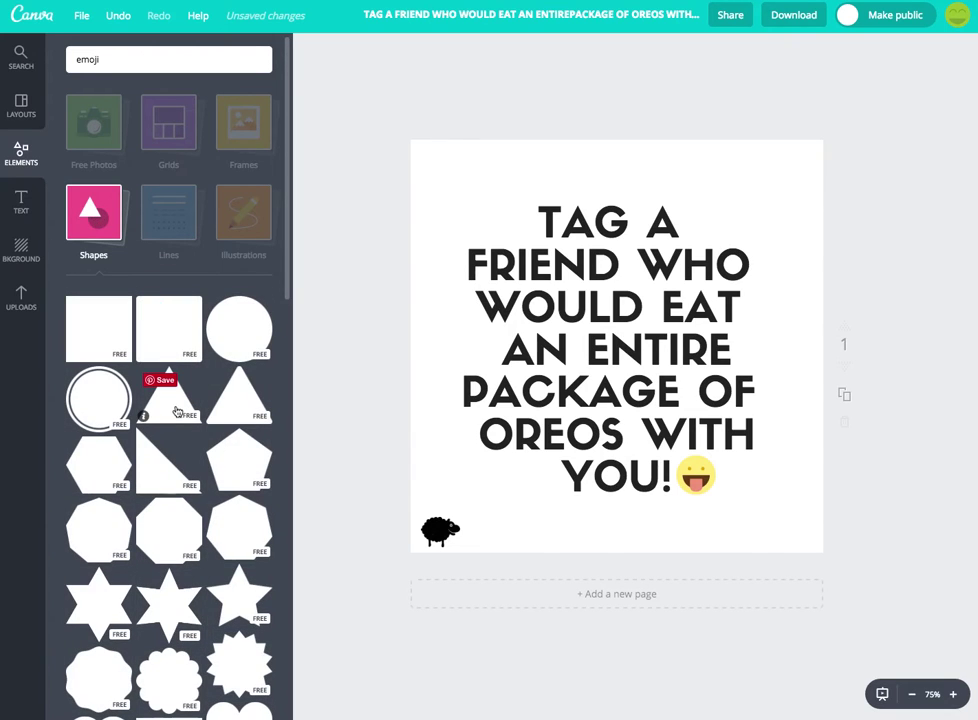
{"action": "left_click", "coordinate": [175, 405]}
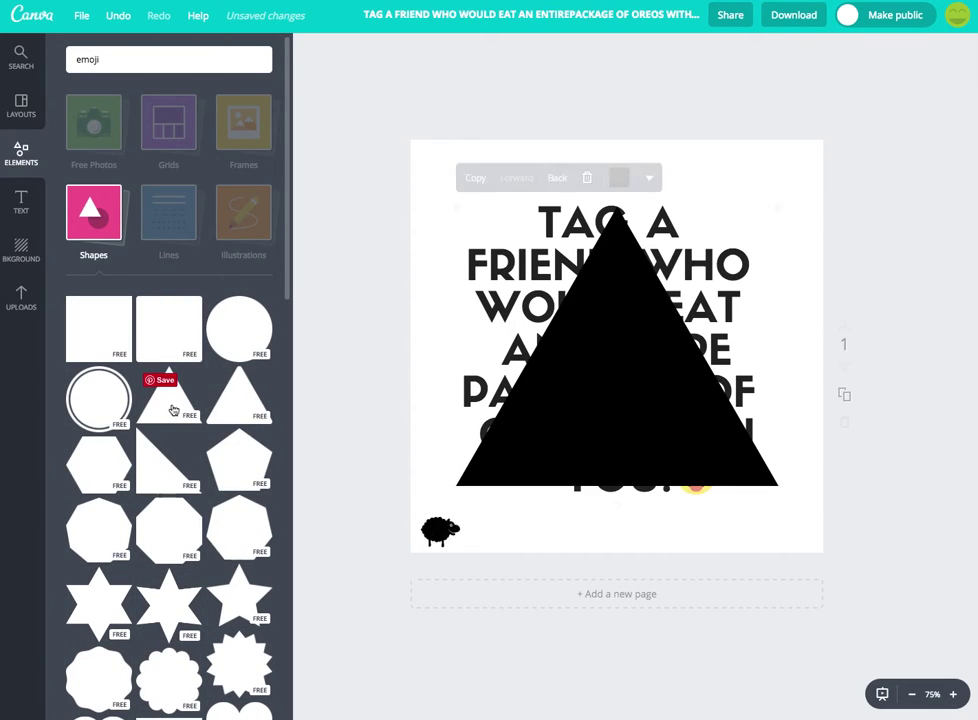
{"action": "left_click", "coordinate": [620, 180]}
{"action": "left_click", "coordinate": [563, 320]}
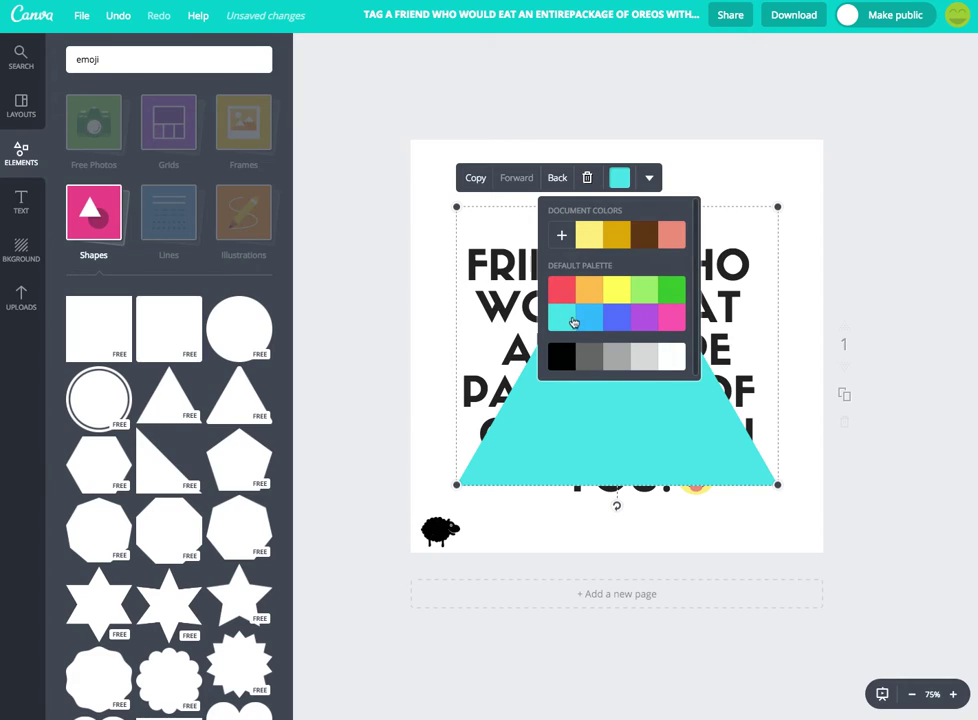
Enlarge and rotate the turquoise triangle so it fills the page's upper-left corner diagonally, and send it behind the quote
{"action": "left_click", "coordinate": [557, 178]}
{"action": "left_click_drag", "start_coordinate": [787, 205], "coordinate": [882, 116]}
{"action": "left_click_drag", "start_coordinate": [671, 511], "coordinate": [480, 374]}
{"action": "left_click_drag", "start_coordinate": [635, 415], "coordinate": [457, 281]}
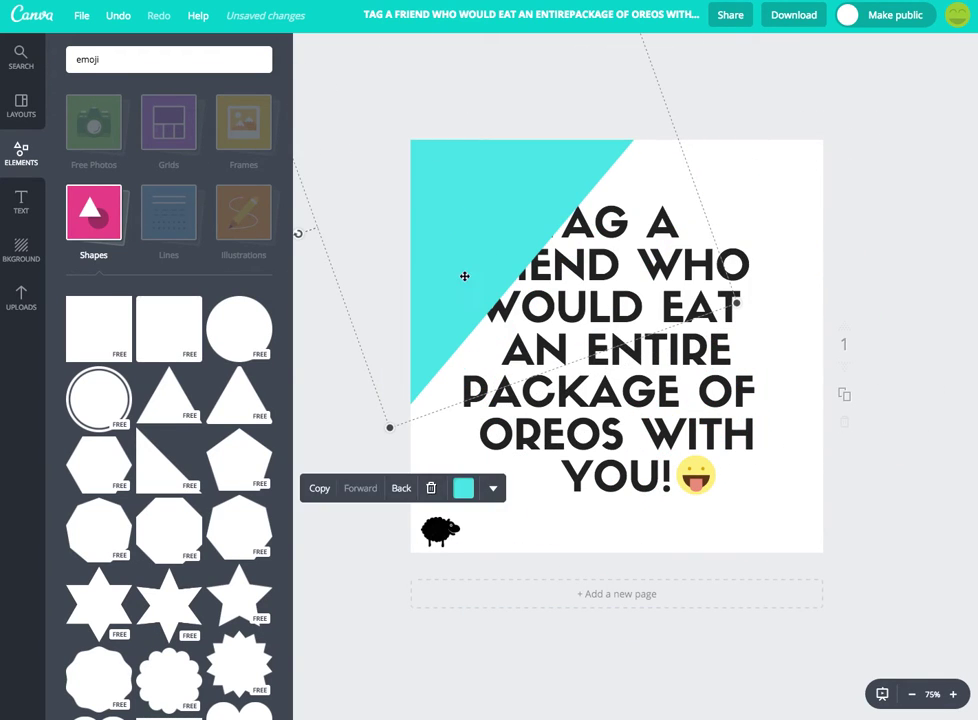
{"action": "left_click", "coordinate": [398, 489]}
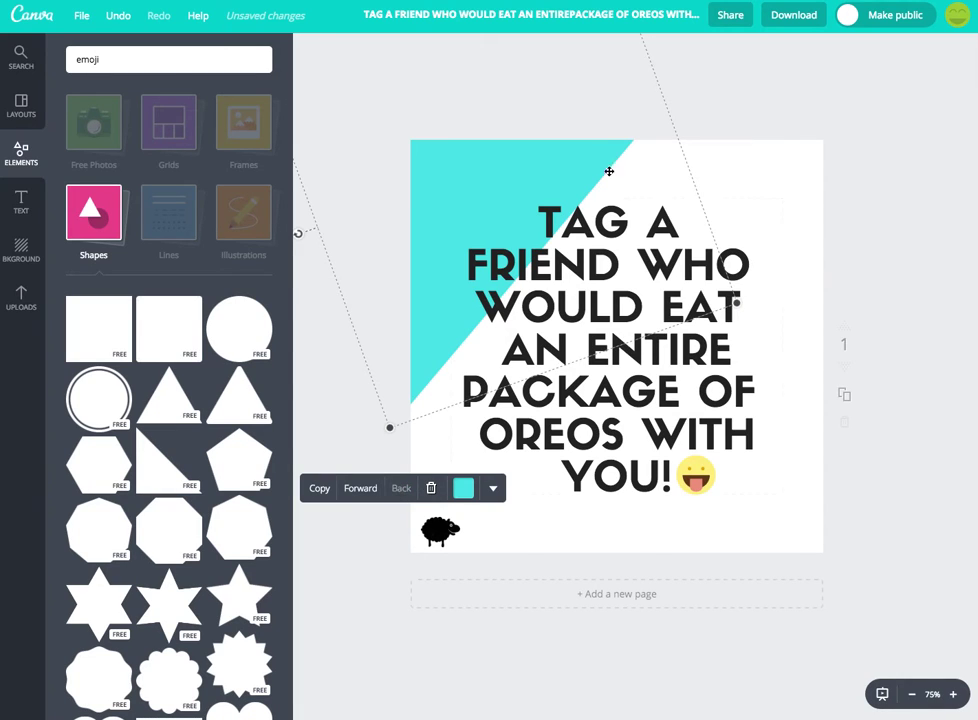
Enlarge and reposition the turquoise triangle until its diagonal edge runs from just above the sheep to near the page's upper-right corner
{"action": "left_click_drag", "start_coordinate": [736, 300], "coordinate": [830, 305]}
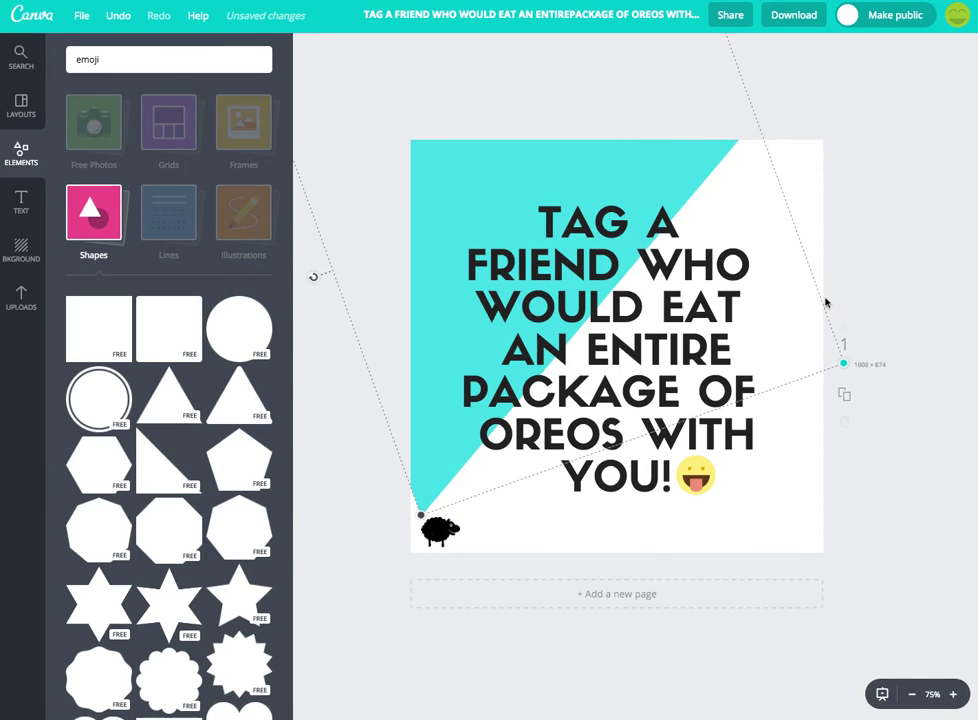
{"action": "left_click_drag", "start_coordinate": [696, 109], "coordinate": [657, 129]}
{"action": "left_click", "coordinate": [786, 89]}
{"action": "left_click", "coordinate": [699, 149]}
{"action": "left_click_drag", "start_coordinate": [799, 389], "coordinate": [872, 354]}
{"action": "left_click_drag", "start_coordinate": [666, 159], "coordinate": [677, 144]}
{"action": "left_click", "coordinate": [809, 132]}
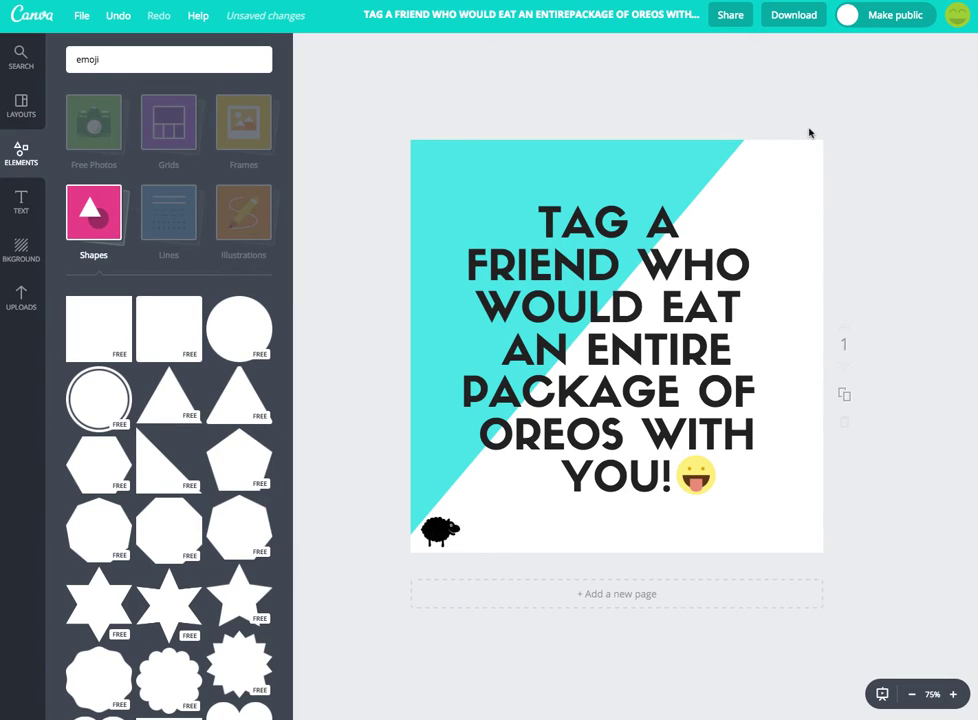
Duplicate the page and delete all the elements on the copy, leaving page 2 blank
{"action": "left_click", "coordinate": [844, 394]}
{"action": "scroll", "coordinate": [431, 339], "scroll_direction": "down", "scroll_amount": 5}
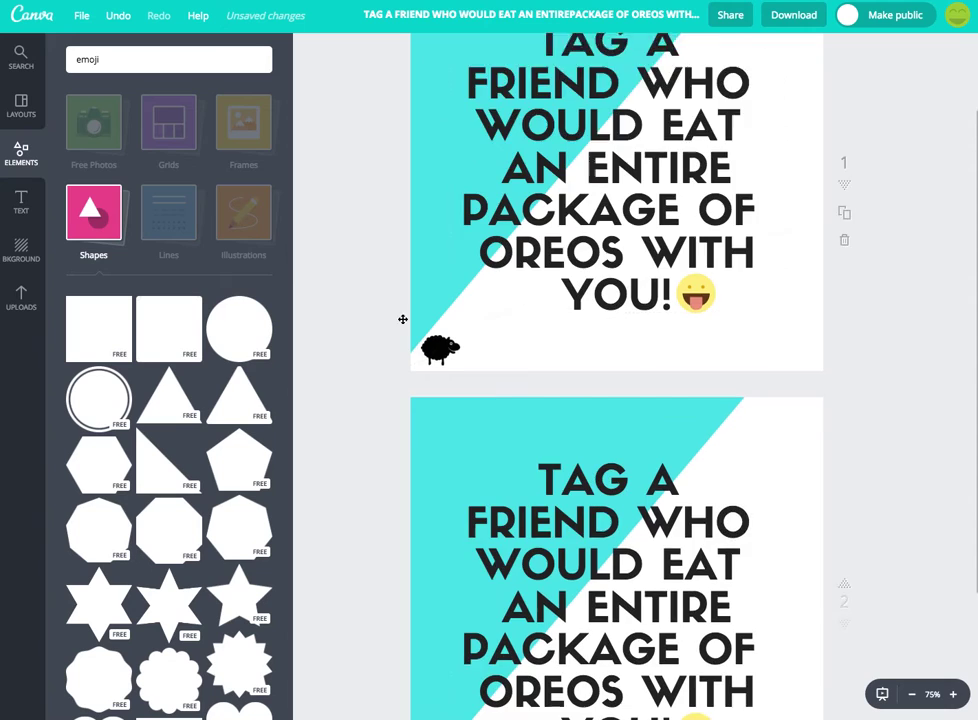
{"action": "scroll", "coordinate": [363, 323], "scroll_direction": "up", "scroll_amount": 3}
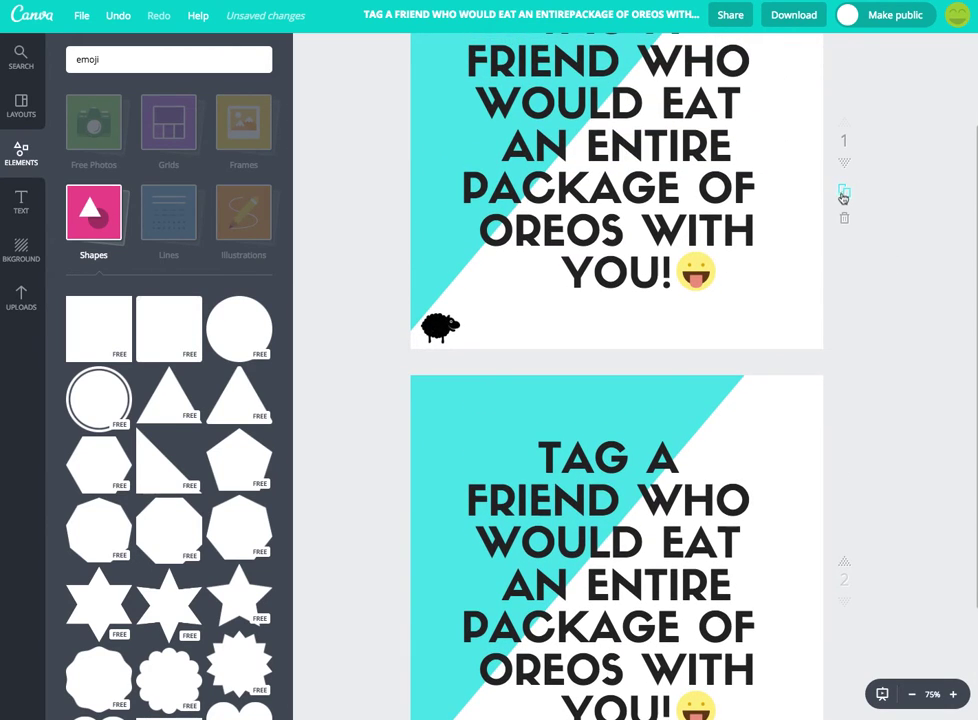
{"action": "scroll", "coordinate": [843, 277], "scroll_direction": "down", "scroll_amount": 3}
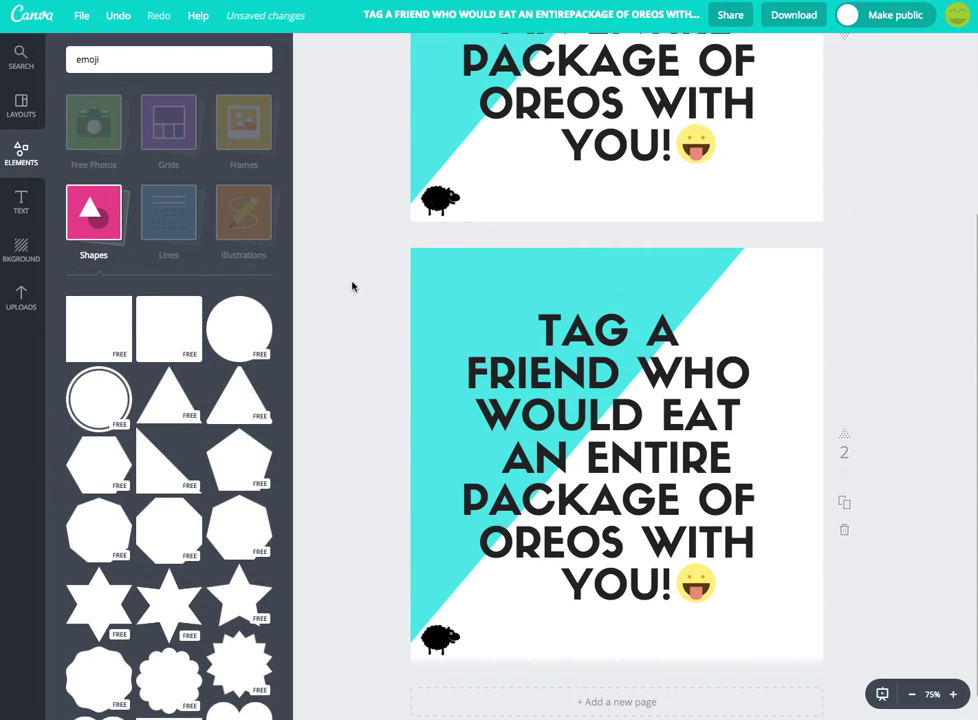
{"action": "left_click_drag", "start_coordinate": [345, 271], "coordinate": [843, 634]}
{"action": "key", "text": "Delete"}
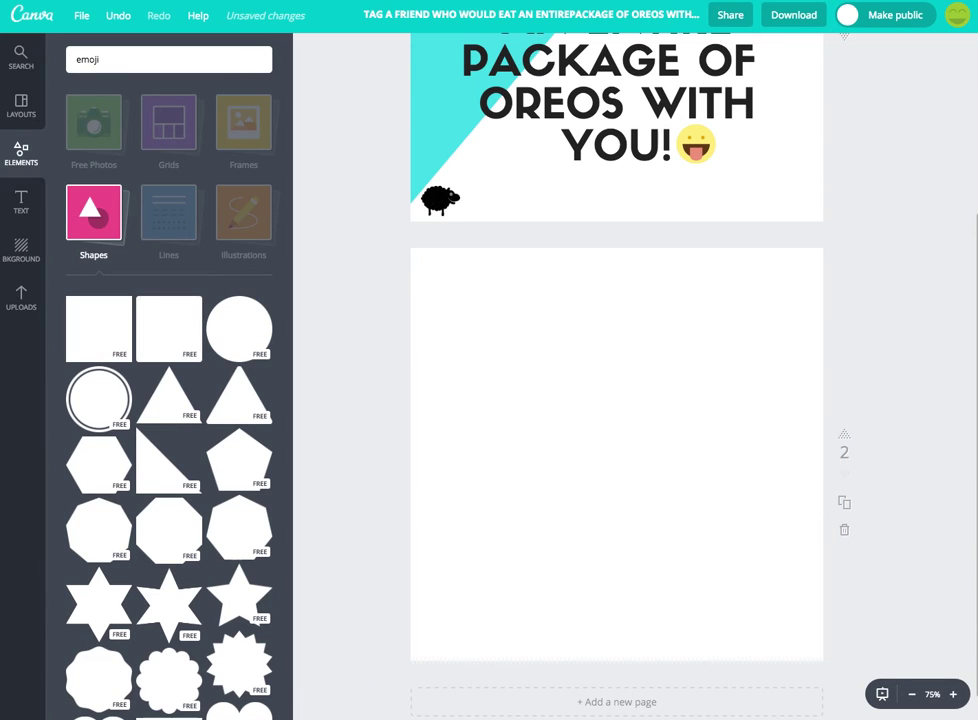
Add the uploaded photo of the dog in joke glasses to page 2, enlarge it to about 1245 × 831, and shift it to -137, -20
{"action": "left_click", "coordinate": [24, 298]}
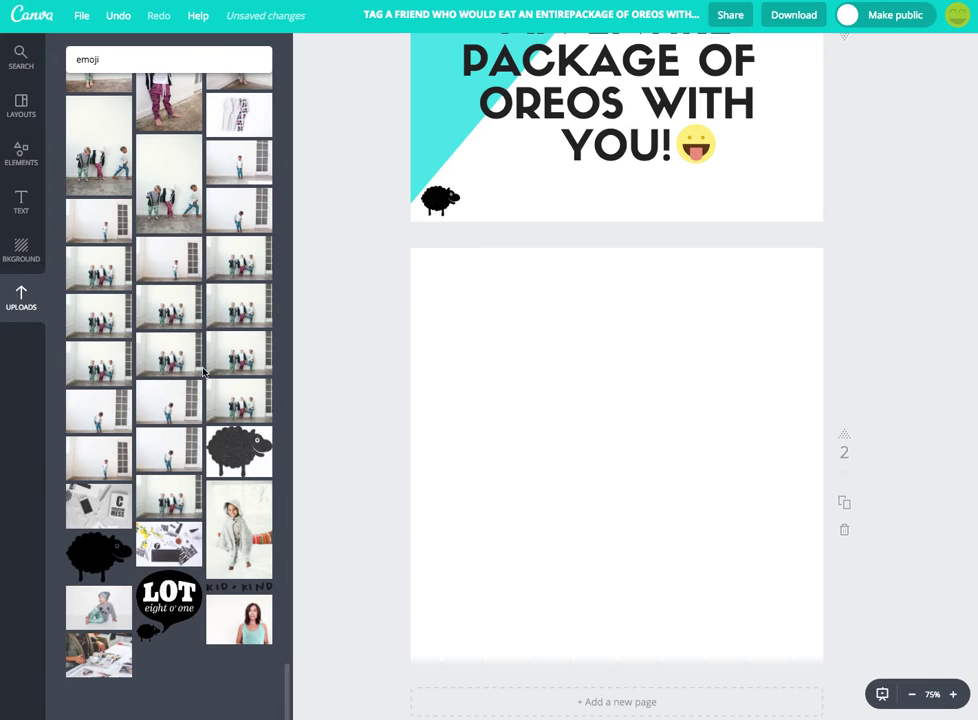
{"action": "scroll", "coordinate": [197, 213], "scroll_direction": "down", "scroll_amount": 10}
{"action": "scroll", "coordinate": [197, 213], "scroll_direction": "up", "scroll_amount": 10}
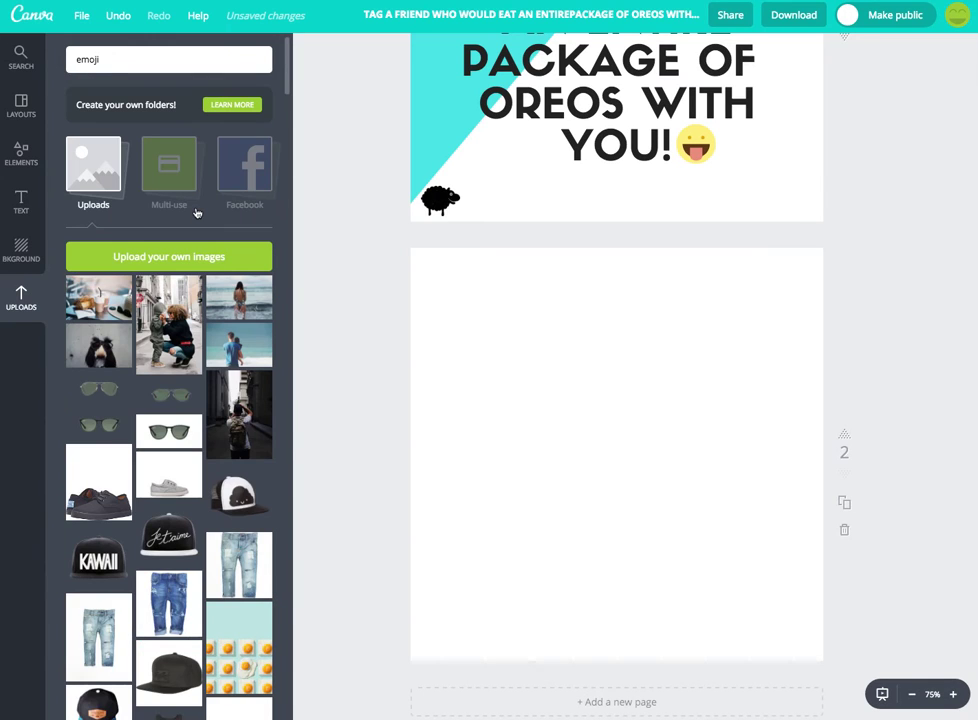
{"action": "left_click", "coordinate": [104, 348]}
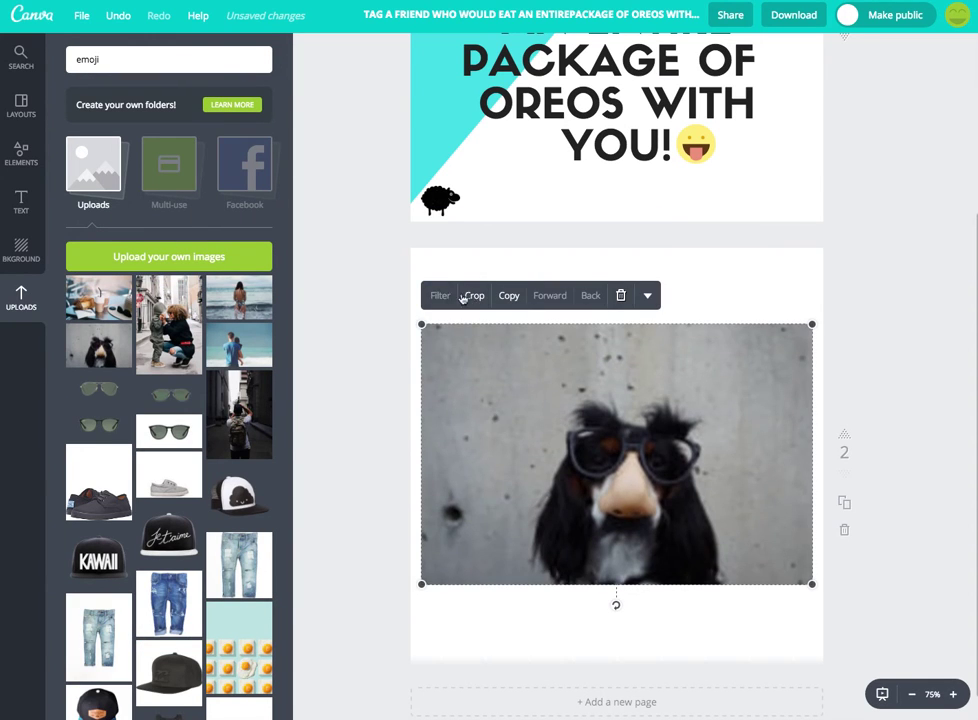
{"action": "left_click_drag", "start_coordinate": [422, 324], "coordinate": [295, 239]}
{"action": "left_click_drag", "start_coordinate": [812, 584], "coordinate": [939, 643]}
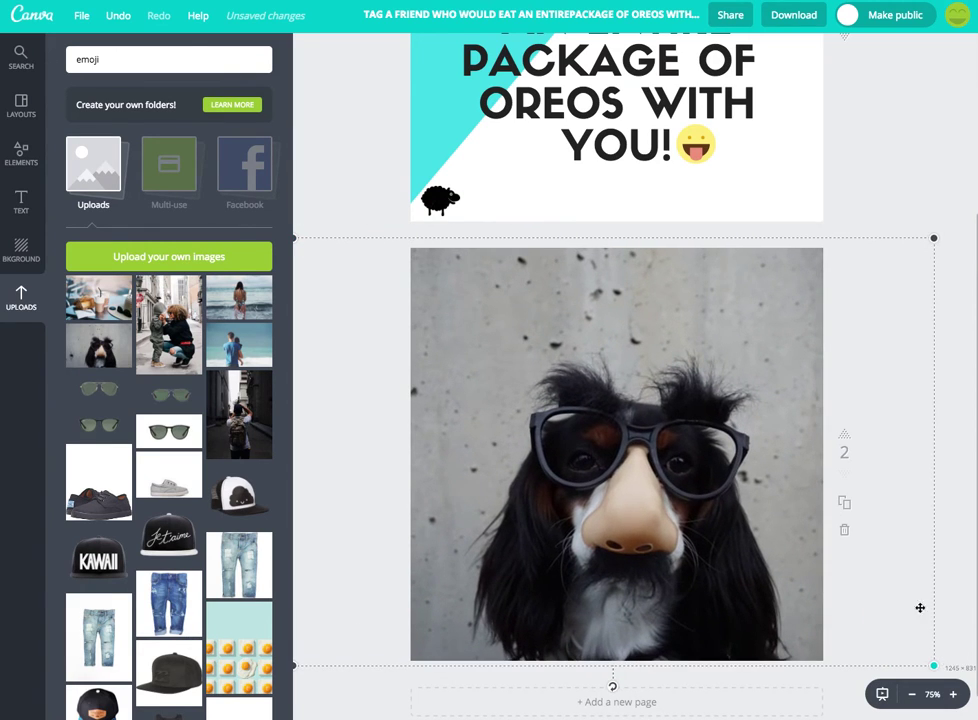
{"action": "left_click_drag", "start_coordinate": [674, 372], "coordinate": [720, 375]}
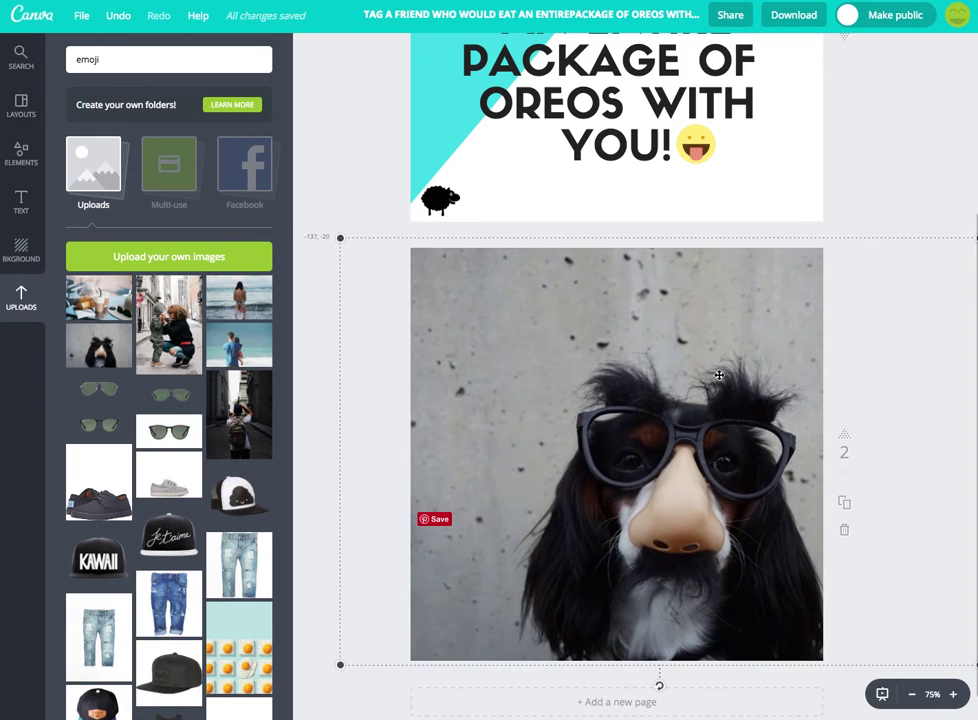
{"action": "left_click", "coordinate": [345, 179]}
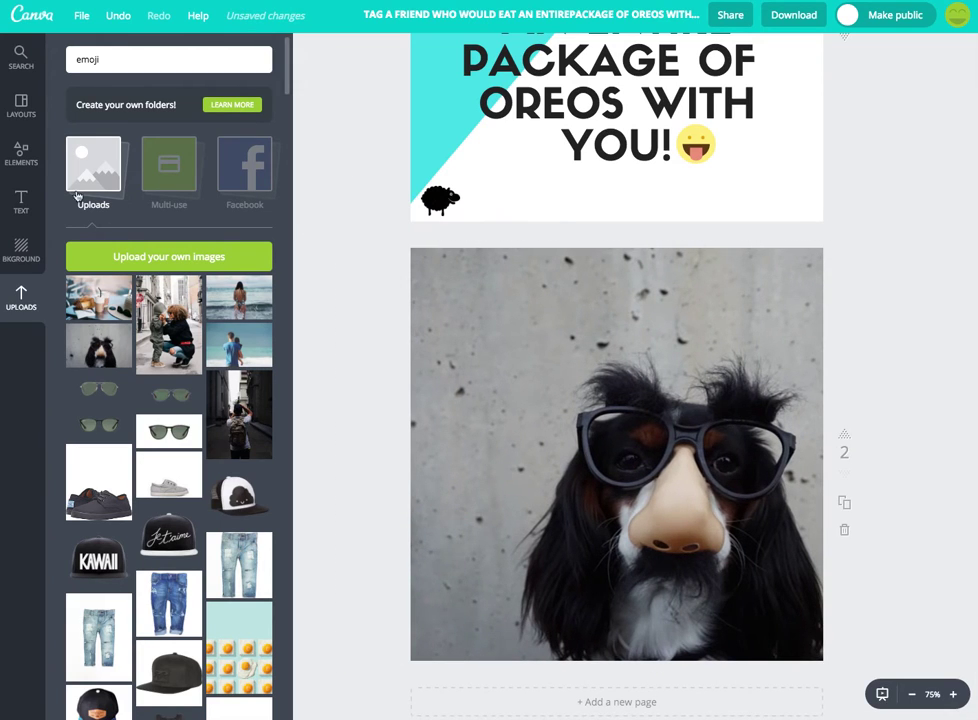
Add a subheading on page 2 reading "IF MONDAY HAD A FACE... I WOULD PUNCH IT!"
{"action": "left_click", "coordinate": [21, 201]}
{"action": "left_click", "coordinate": [169, 175]}
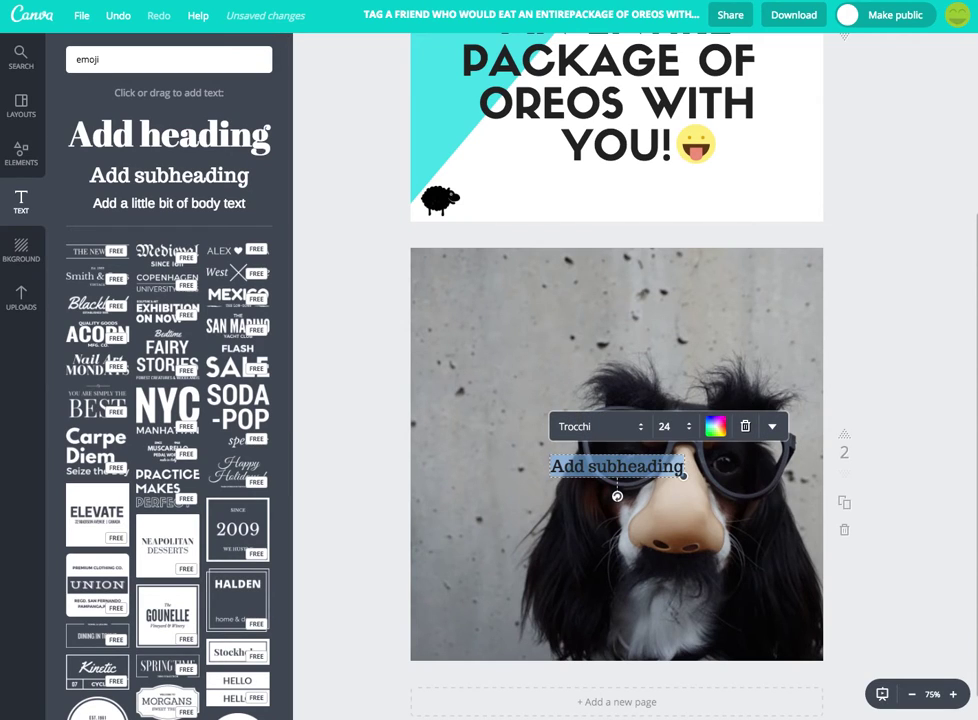
{"action": "key", "text": "ctrl+v"}
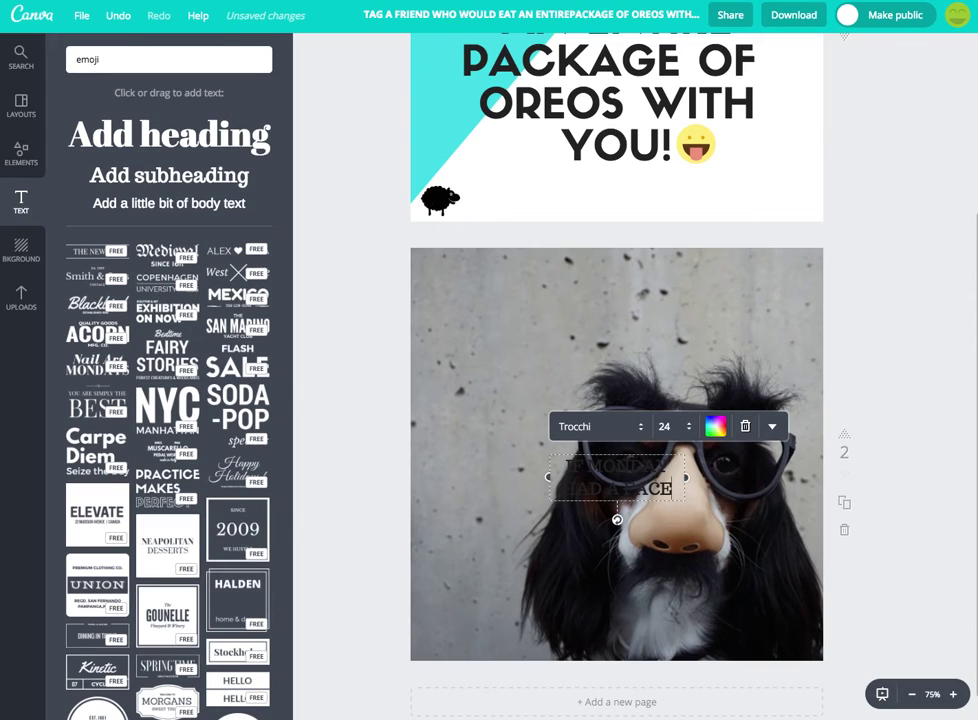
{"action": "type", "text": "I WOULD P"}
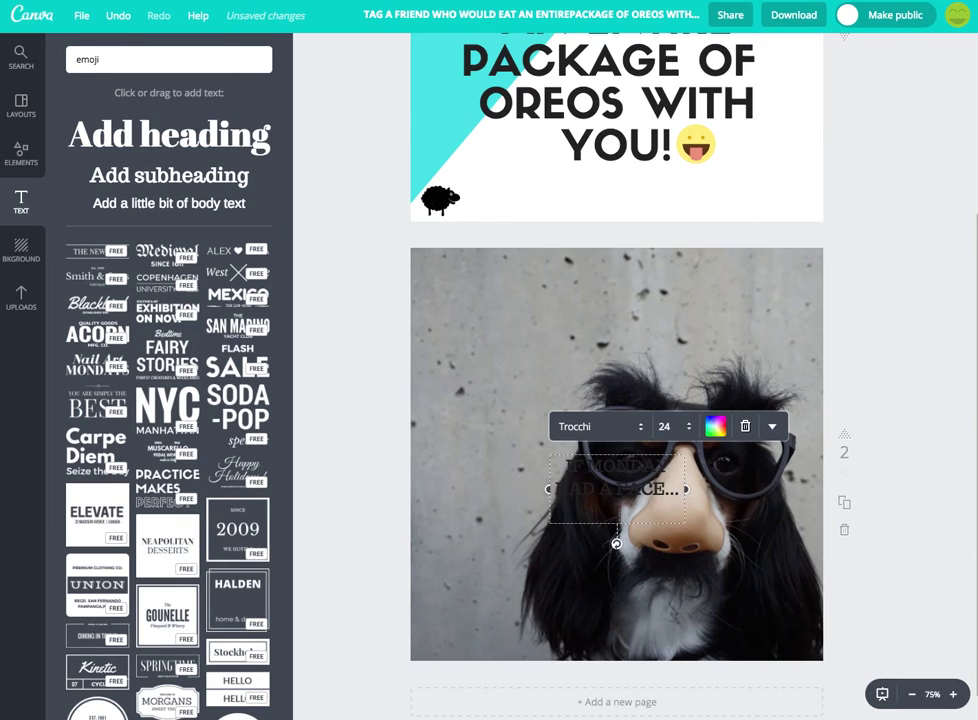
{"action": "type", "text": "UNCH IT!"}
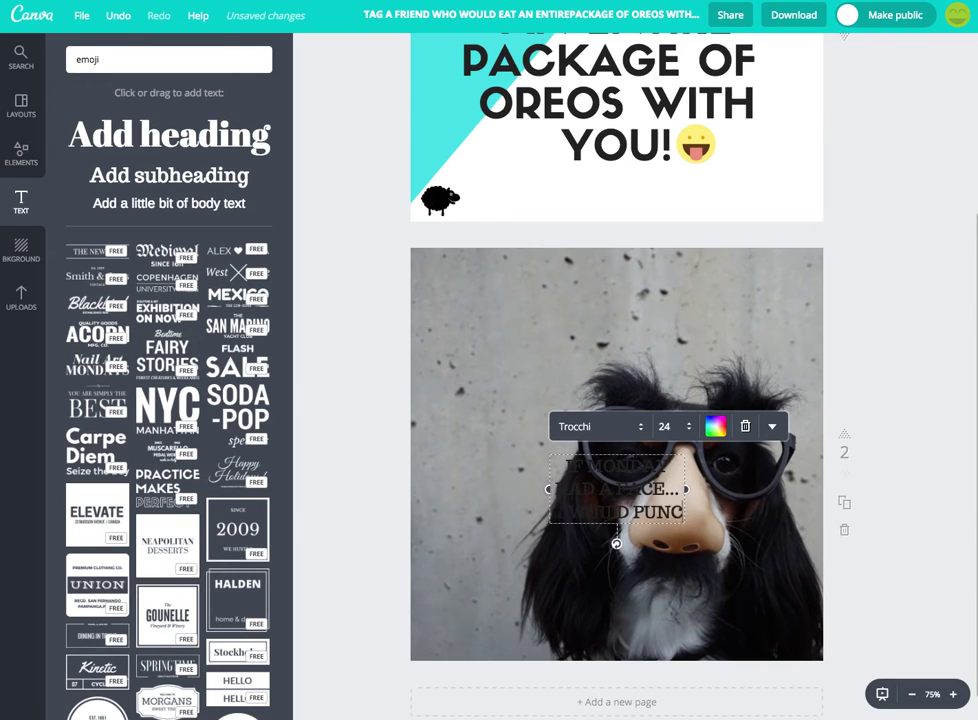
Left-align the Monday quote on page 2 and change its text color to white
{"action": "left_click", "coordinate": [753, 426]}
{"action": "left_click", "coordinate": [704, 535]}
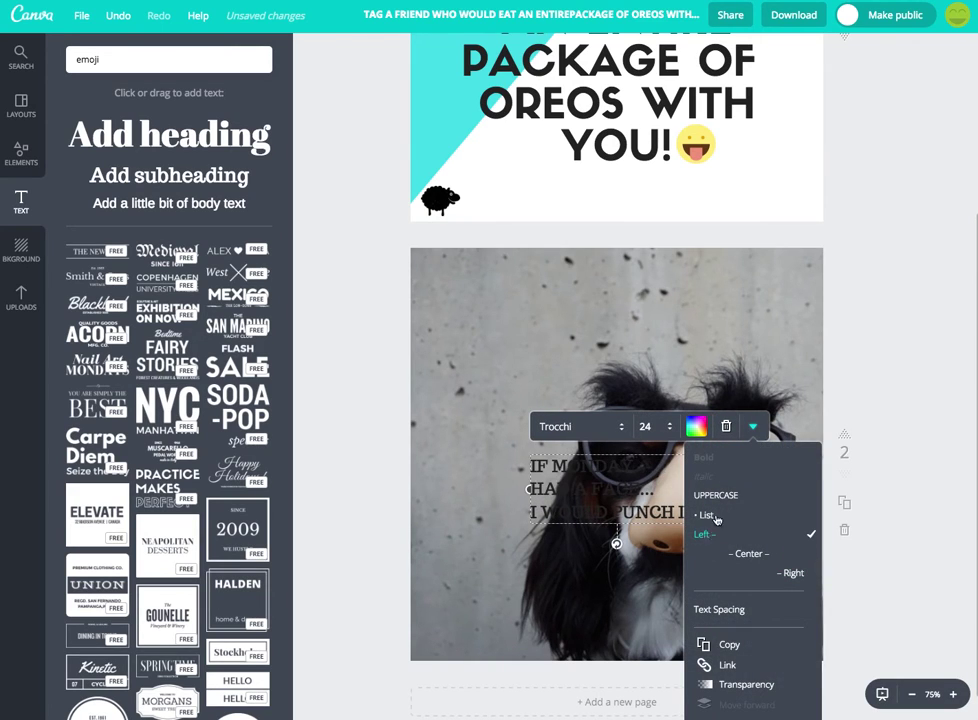
{"action": "left_click", "coordinate": [695, 429]}
{"action": "left_click", "coordinate": [753, 426]}
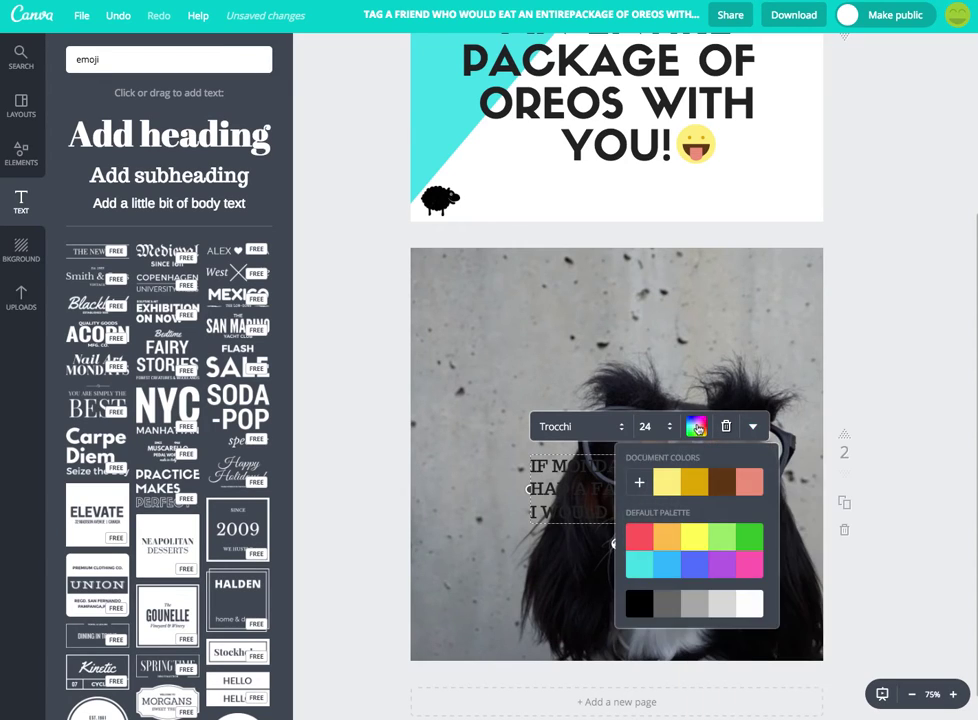
{"action": "left_click", "coordinate": [748, 605]}
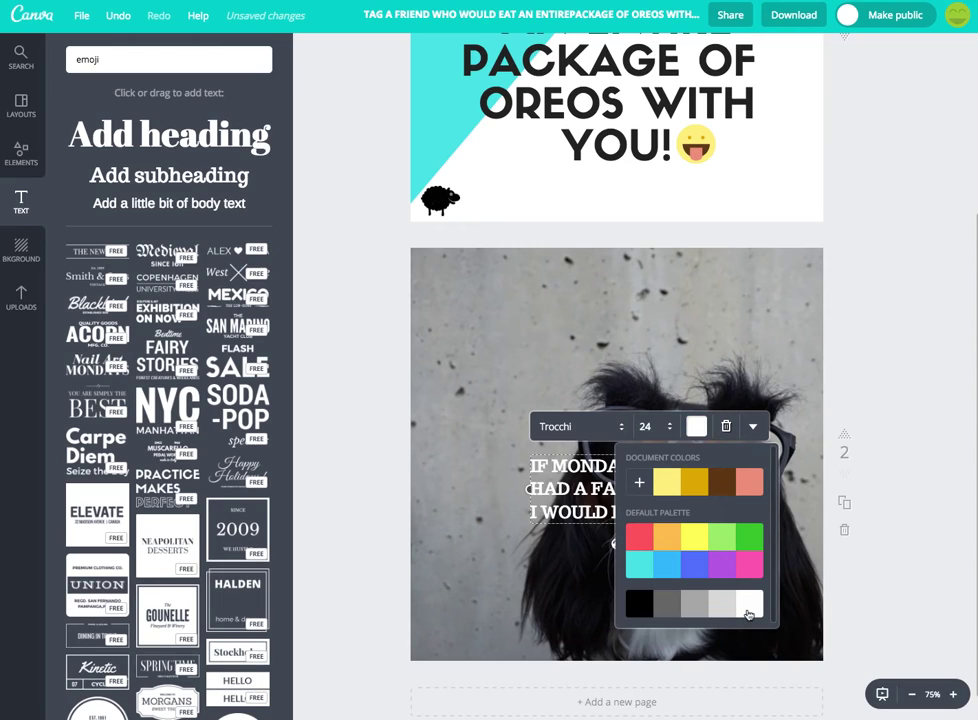
Change the Monday quote's font to Raleway Heavy and set its size to 40
{"action": "left_click", "coordinate": [606, 437]}
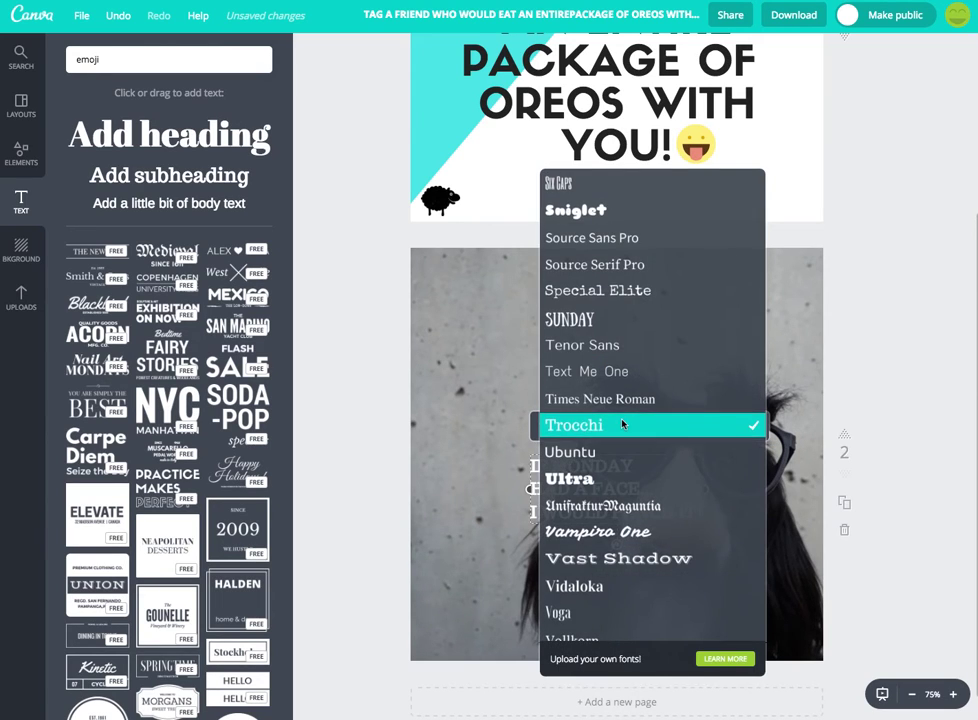
{"action": "scroll", "coordinate": [621, 425], "scroll_direction": "up", "scroll_amount": 3}
{"action": "scroll", "coordinate": [622, 424], "scroll_direction": "up", "scroll_amount": 5}
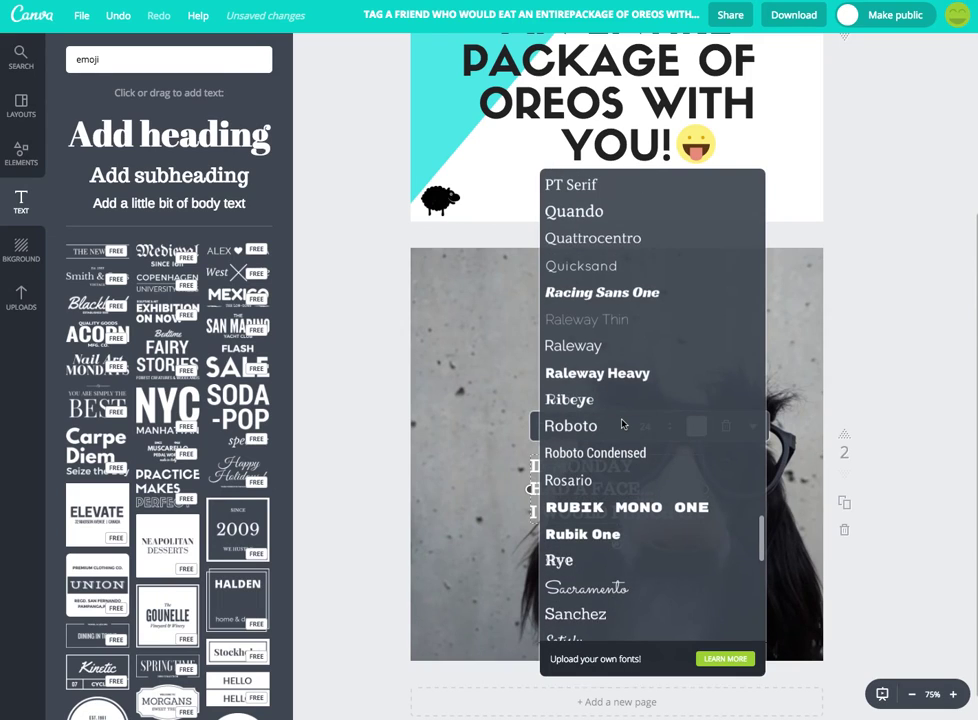
{"action": "left_click", "coordinate": [590, 372]}
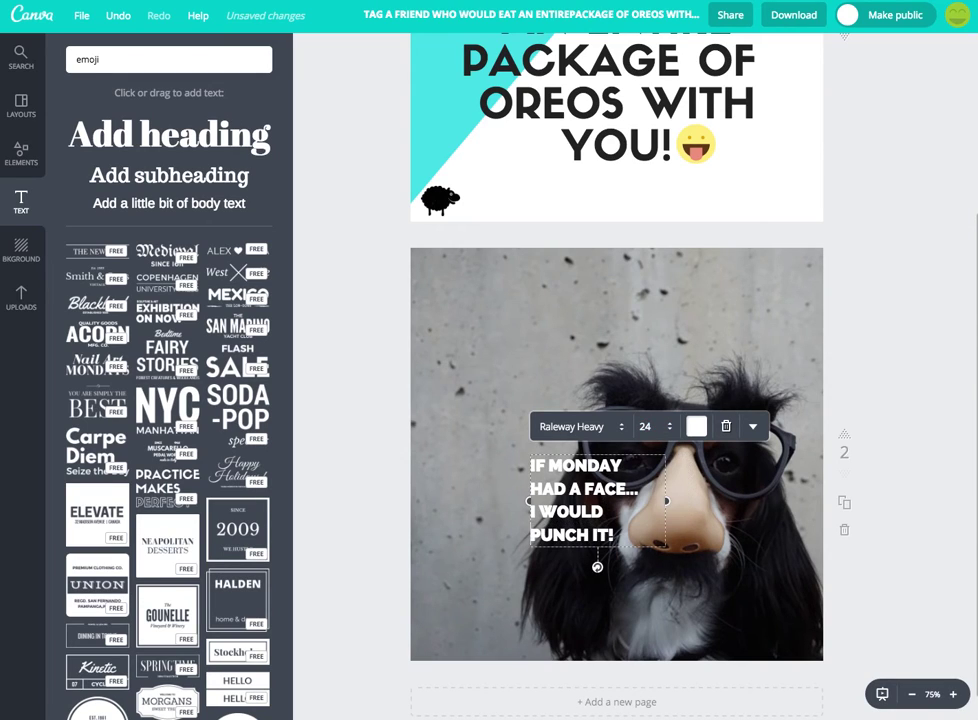
{"action": "left_click", "coordinate": [647, 427]}
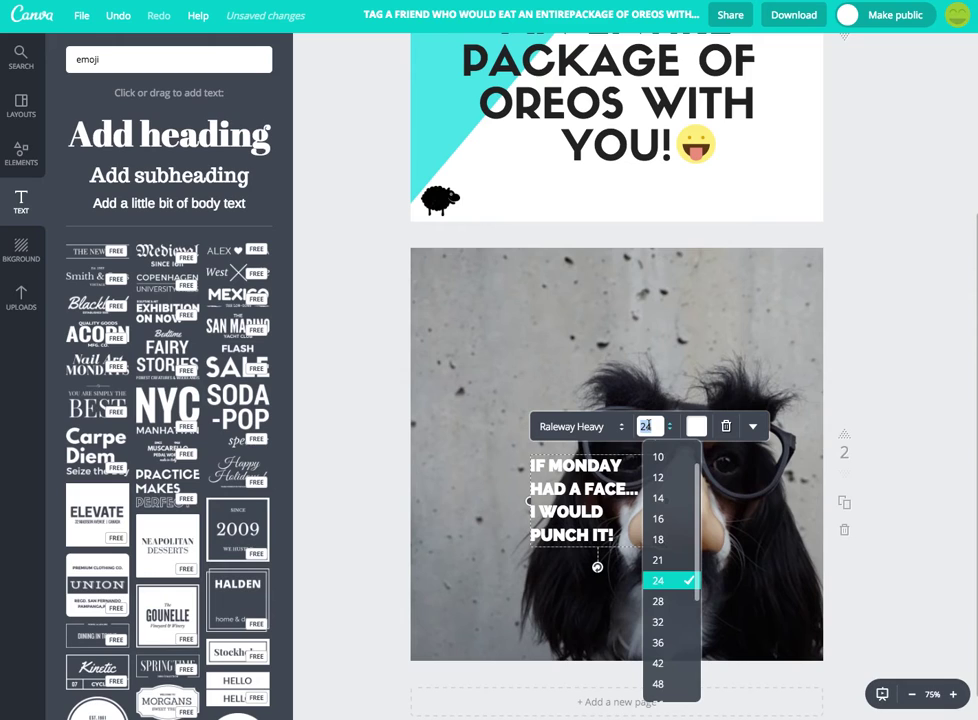
{"action": "type", "text": "40"}
{"action": "key", "text": "Return"}
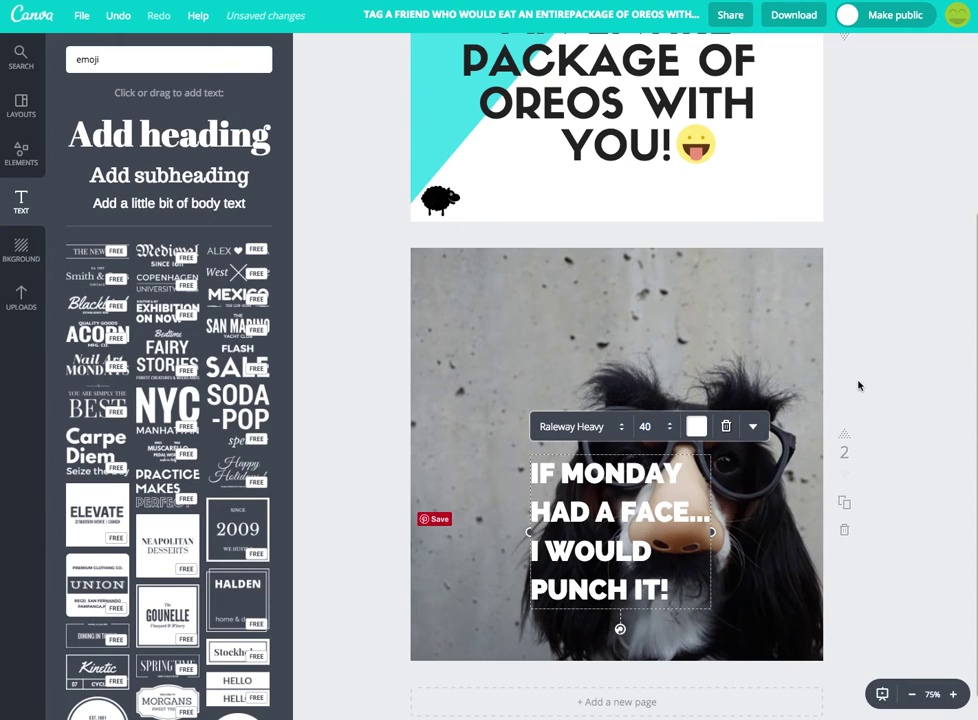
Move the Monday quote to the upper-left corner of page 2, clear of the dog's face
{"action": "left_click", "coordinate": [858, 389]}
{"action": "left_click_drag", "start_coordinate": [580, 466], "coordinate": [474, 280]}
{"action": "left_click_drag", "start_coordinate": [395, 310], "coordinate": [366, 313]}
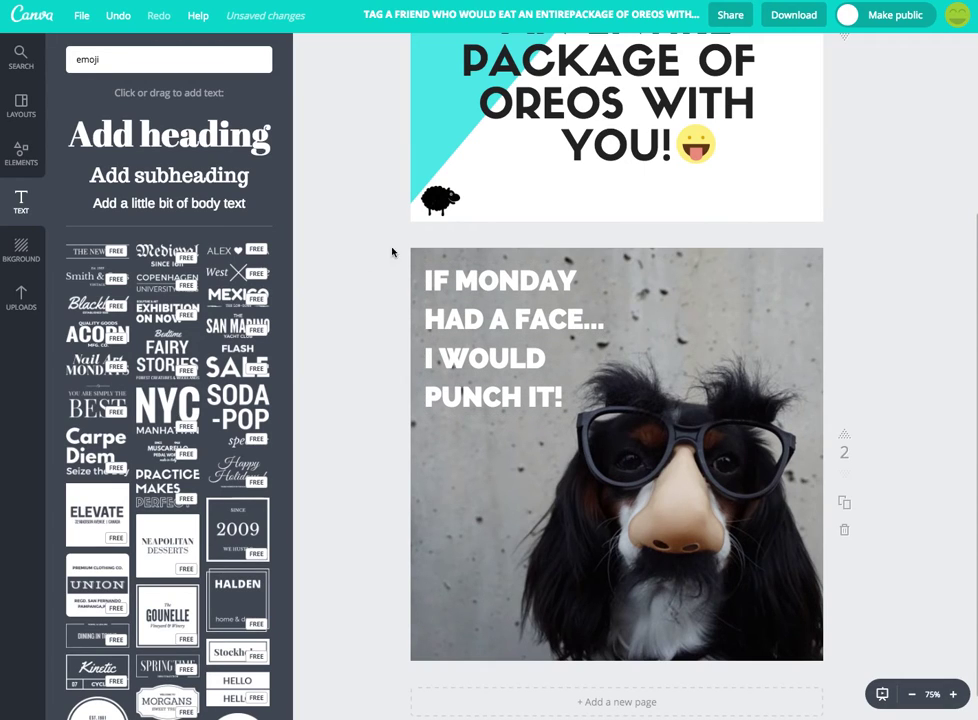
Copy the black sheep logo on page 1 and place the copy in the lower-left corner of page 2
{"action": "left_click", "coordinate": [438, 198]}
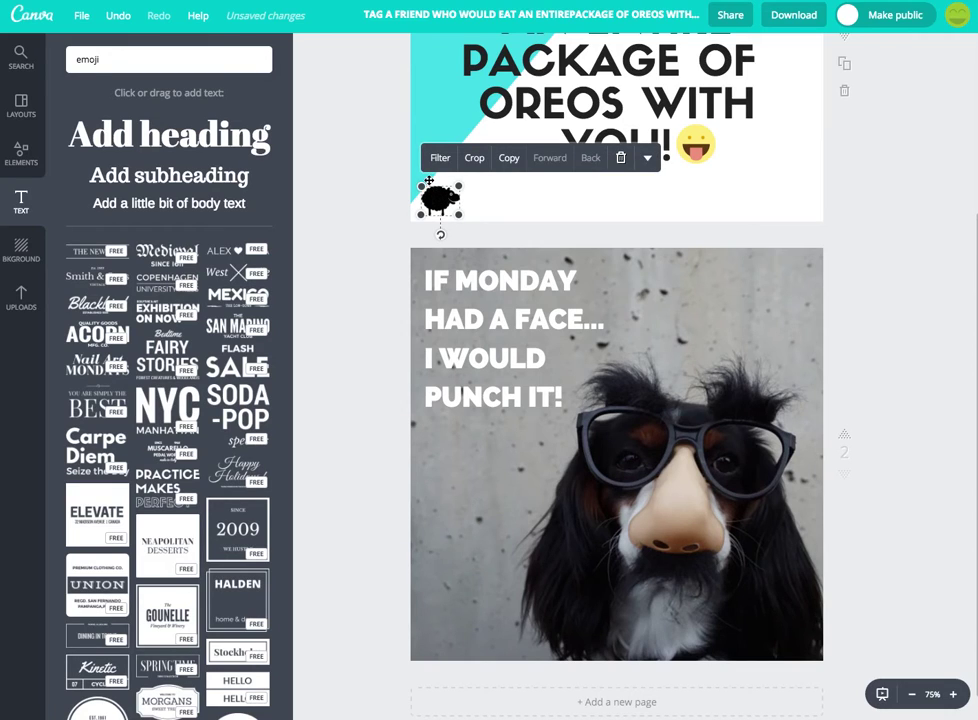
{"action": "left_click", "coordinate": [514, 167]}
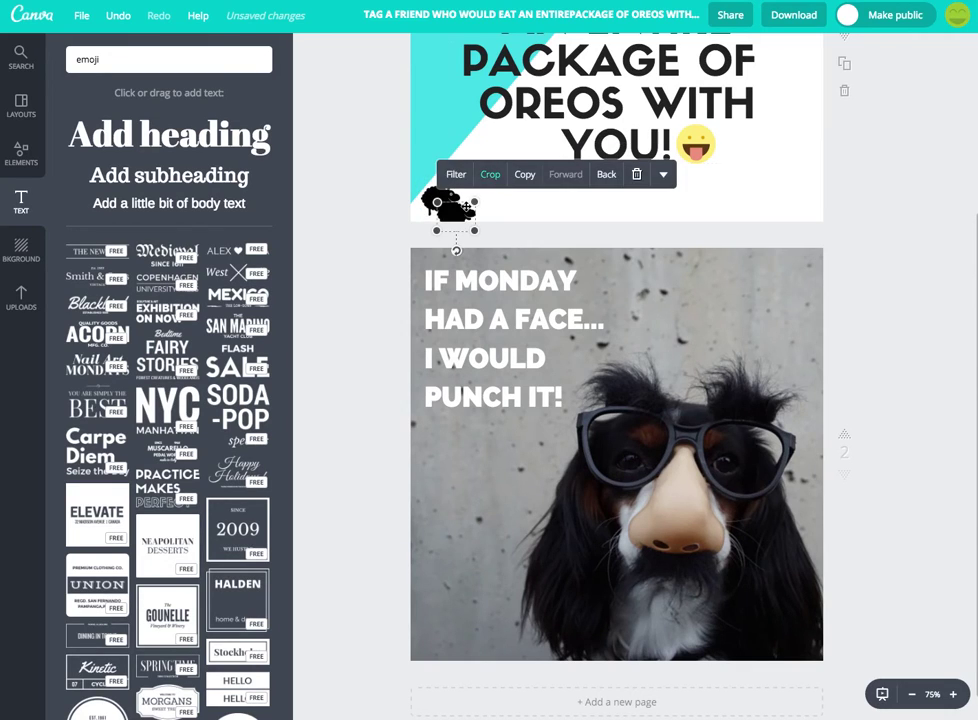
{"action": "left_click_drag", "start_coordinate": [452, 202], "coordinate": [448, 628]}
{"action": "left_click", "coordinate": [377, 503]}
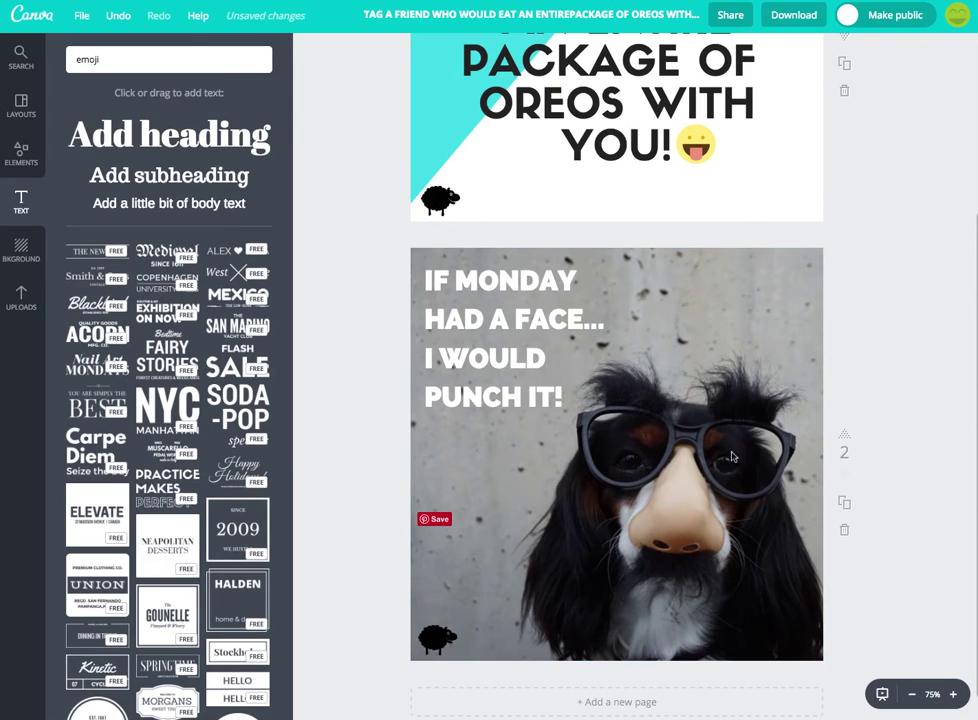
Duplicate page 2 and delete all the elements on the copy, leaving page 3 blank
{"action": "left_click", "coordinate": [843, 504]}
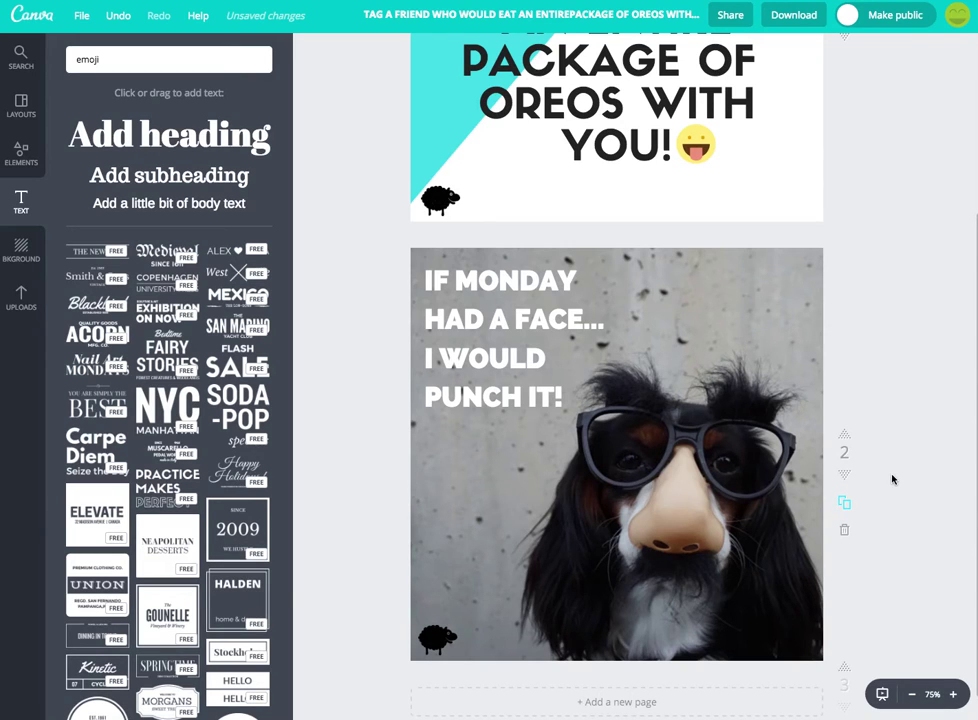
{"action": "scroll", "coordinate": [893, 480], "scroll_direction": "down", "scroll_amount": 5}
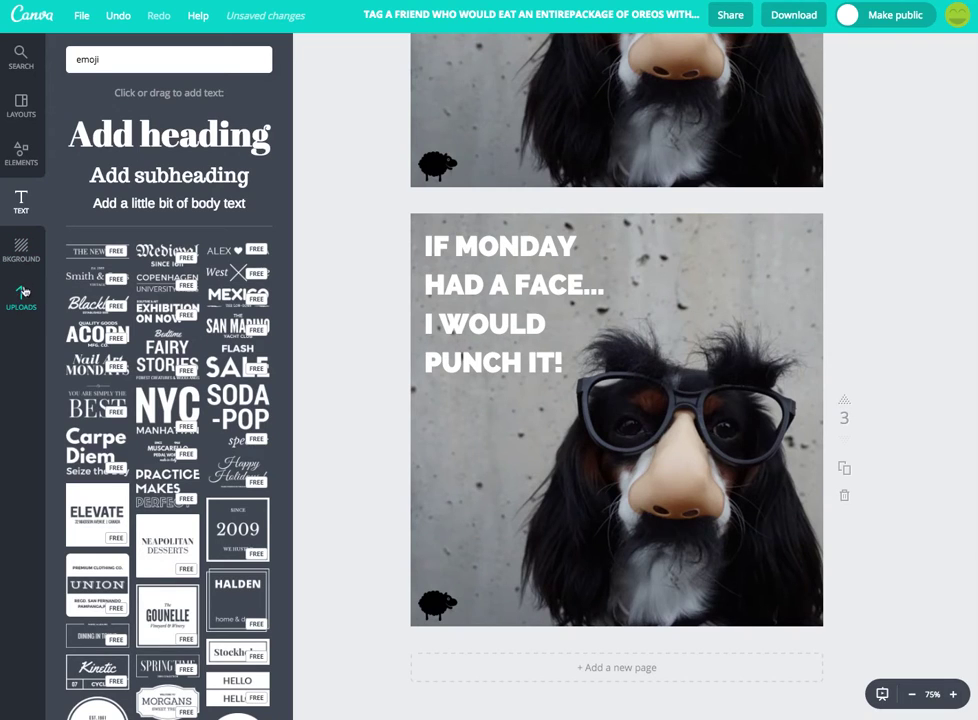
{"action": "left_click", "coordinate": [22, 294]}
{"action": "left_click", "coordinate": [340, 268]}
{"action": "key", "text": "Delete"}
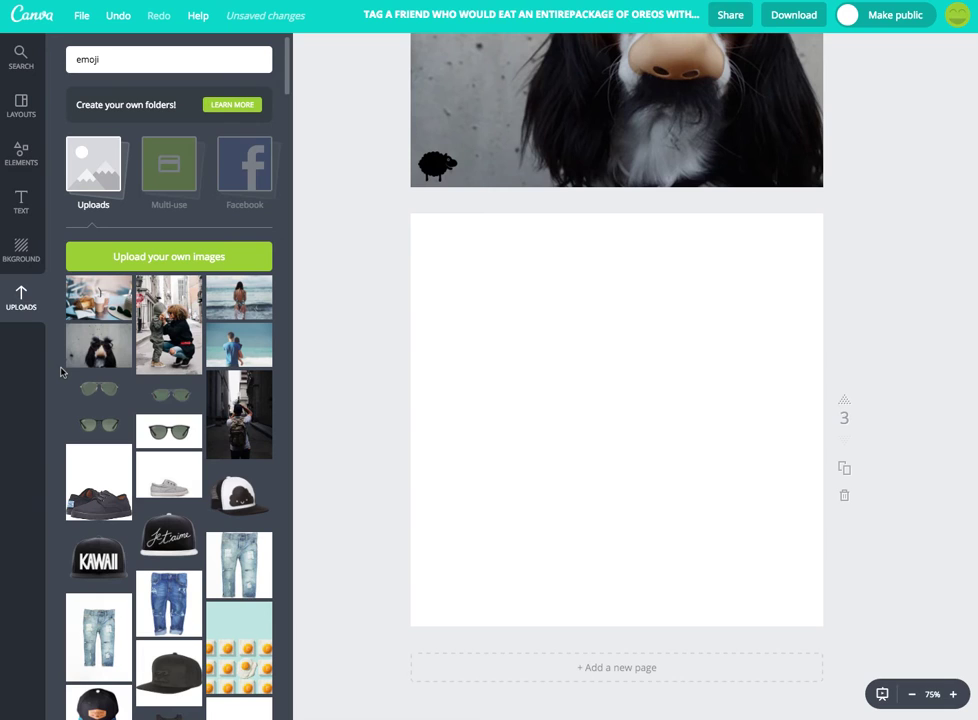
Add the uploaded photo of the woman in a swimsuit facing the sea to page 3 and enlarge it to cover the whole page
{"action": "scroll", "coordinate": [100, 370], "scroll_direction": "down", "scroll_amount": 1}
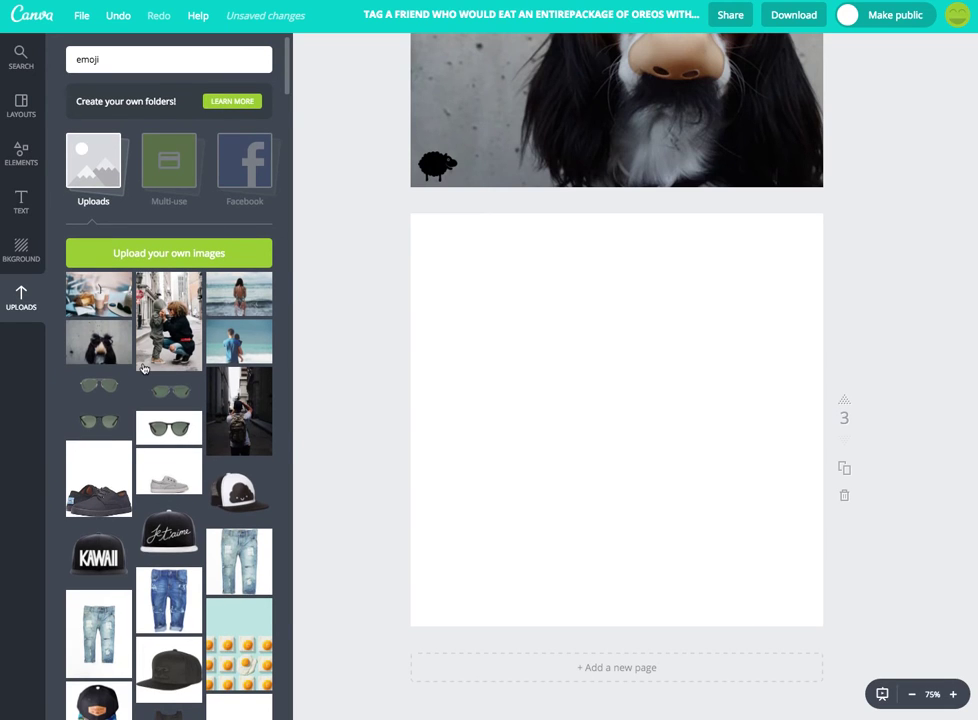
{"action": "scroll", "coordinate": [143, 369], "scroll_direction": "down", "scroll_amount": 10}
{"action": "scroll", "coordinate": [138, 370], "scroll_direction": "up", "scroll_amount": 12}
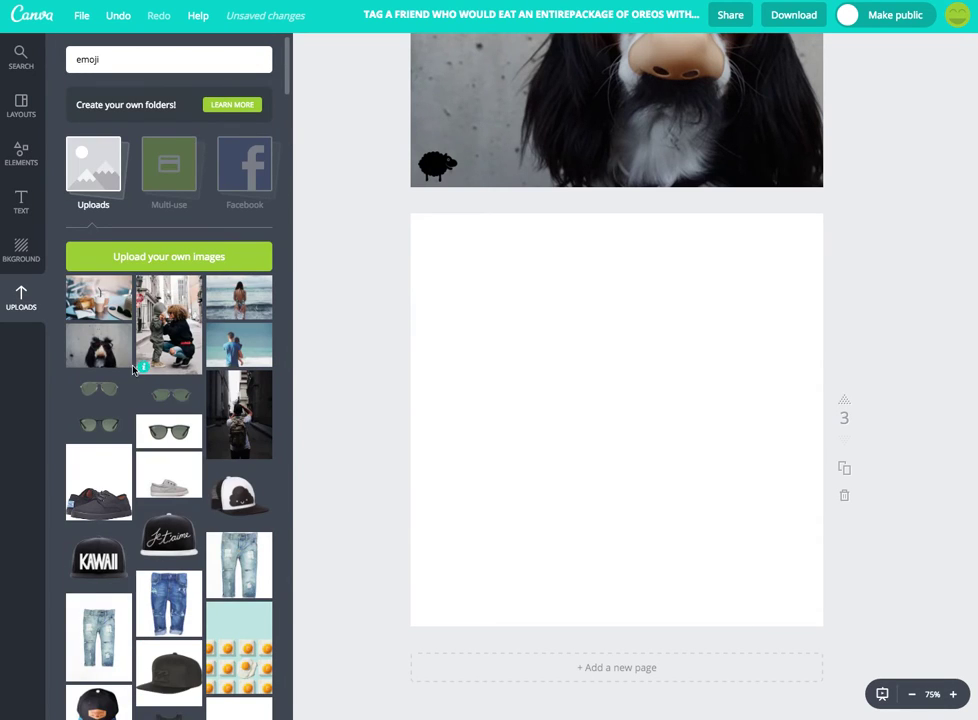
{"action": "left_click", "coordinate": [238, 297]}
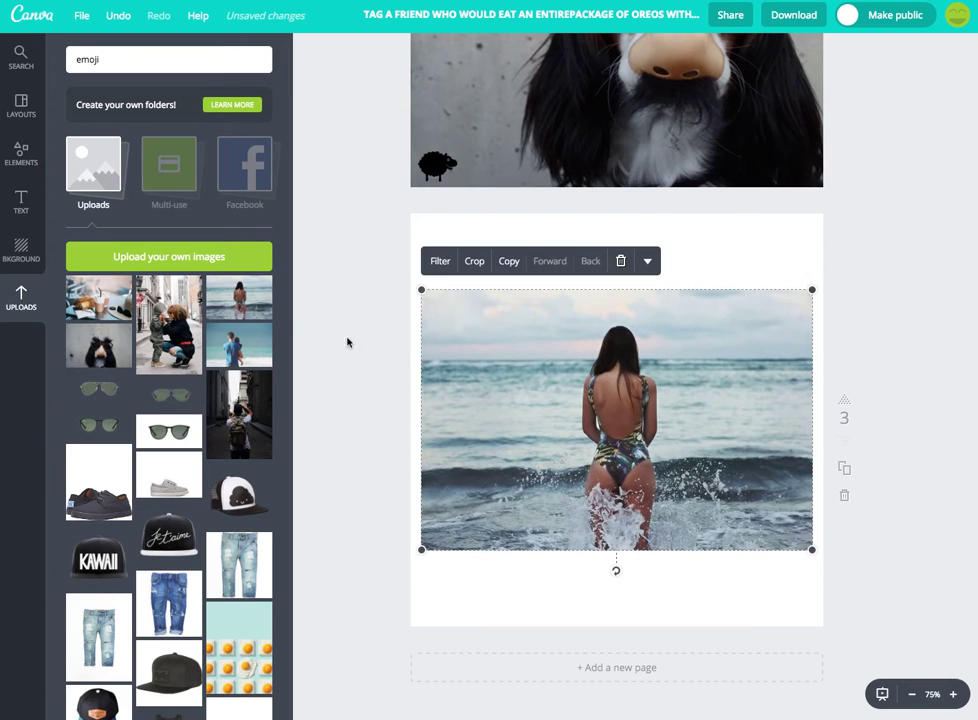
{"action": "left_click_drag", "start_coordinate": [421, 290], "coordinate": [306, 212]}
{"action": "left_click_drag", "start_coordinate": [812, 549], "coordinate": [931, 623]}
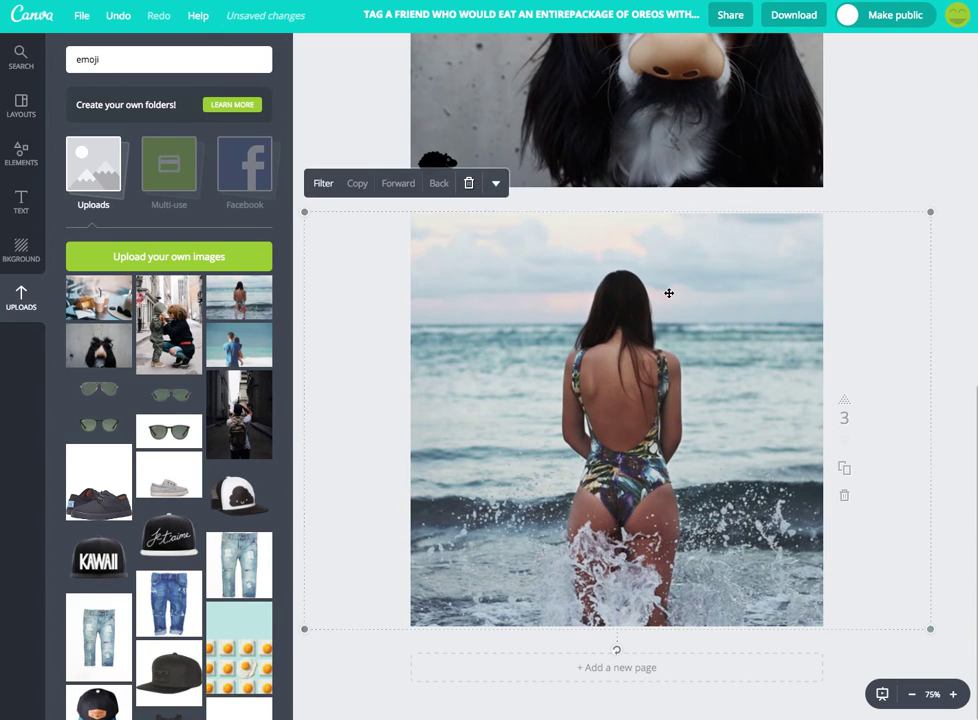
{"action": "left_click", "coordinate": [341, 91]}
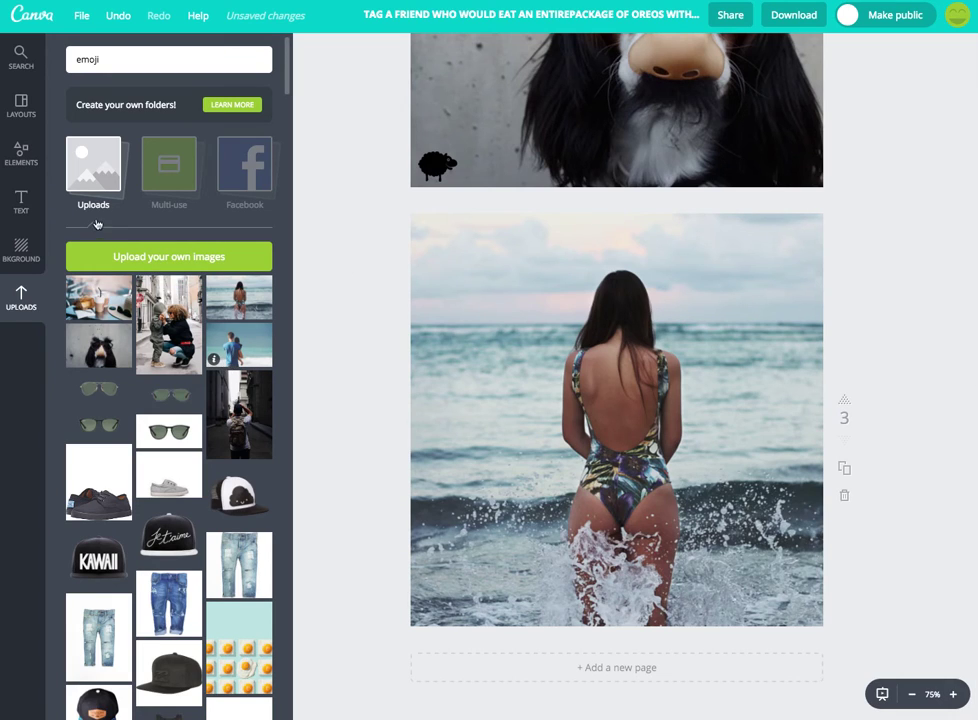
Add a solid circle shape over the photo on page 3 and color it pink from the default palette
{"action": "left_click", "coordinate": [22, 158]}
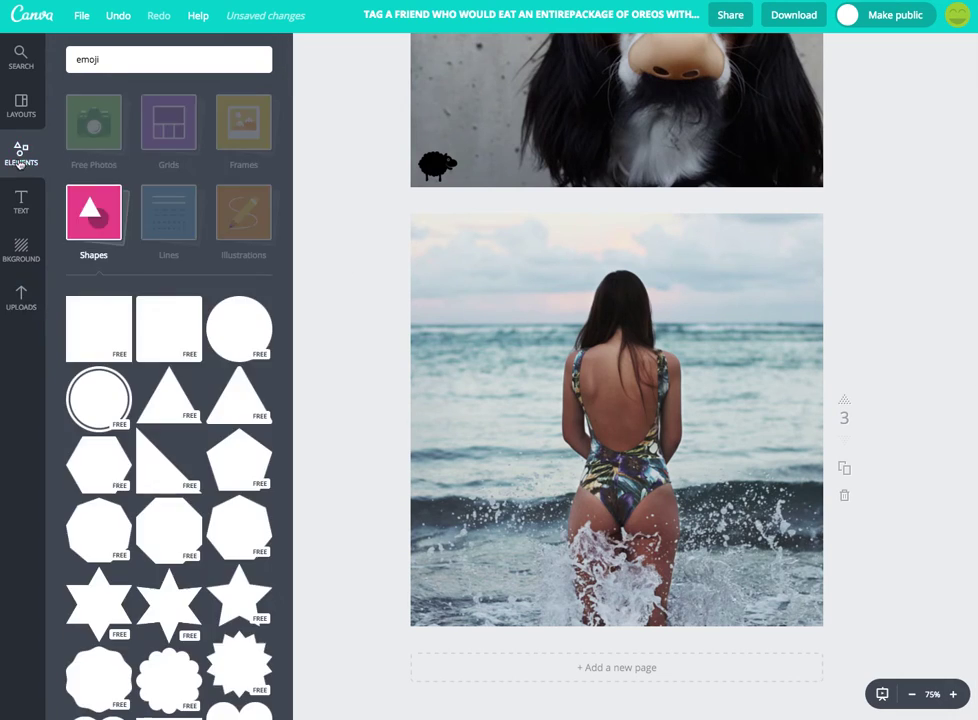
{"action": "left_click", "coordinate": [236, 329]}
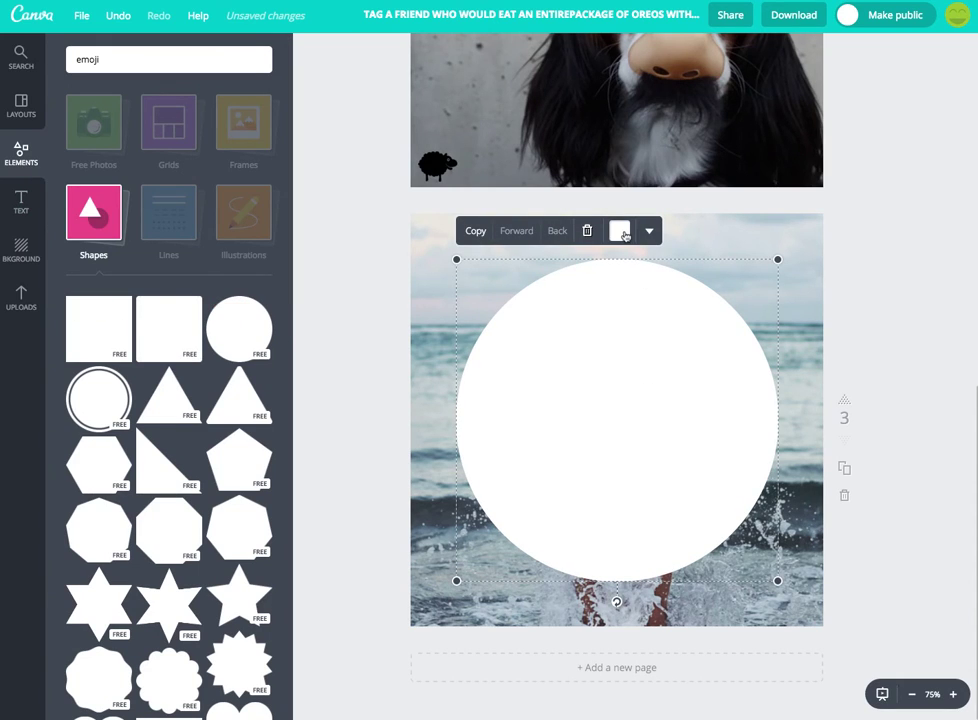
{"action": "left_click", "coordinate": [620, 231]}
{"action": "left_click", "coordinate": [672, 374]}
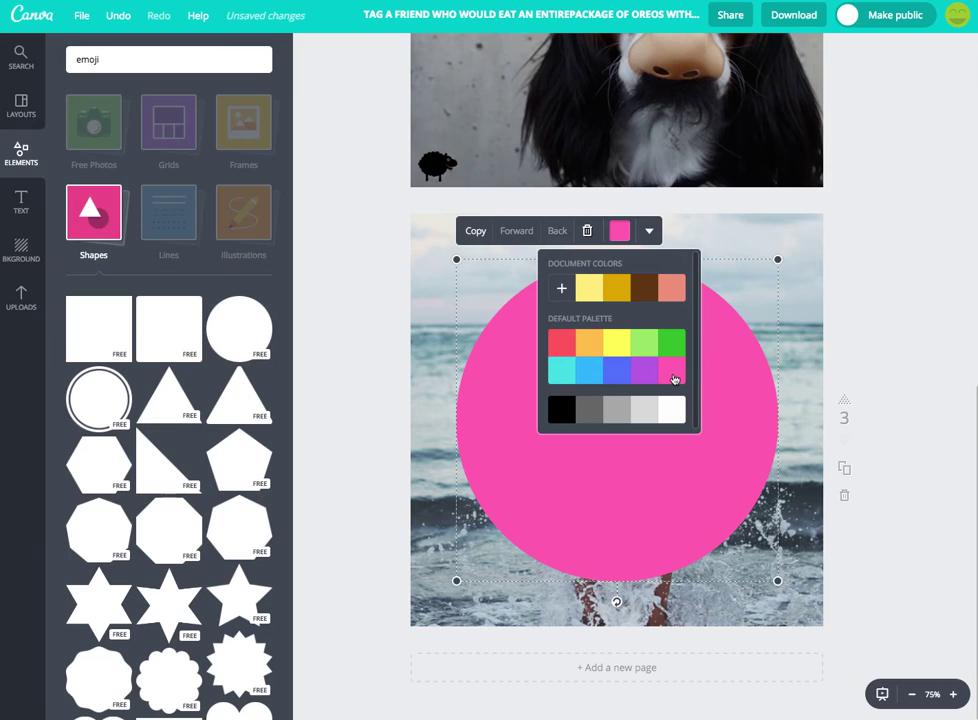
Set the pink circle's transparency to 55
{"action": "left_click", "coordinate": [649, 231]}
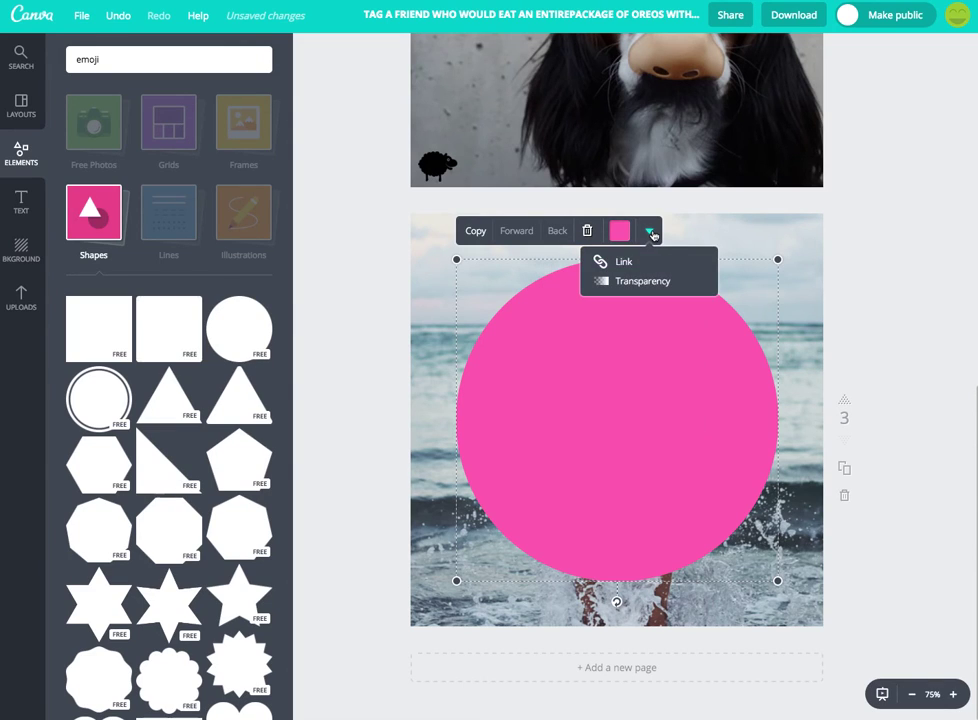
{"action": "left_click", "coordinate": [655, 283]}
{"action": "left_click_drag", "start_coordinate": [711, 263], "coordinate": [679, 268]}
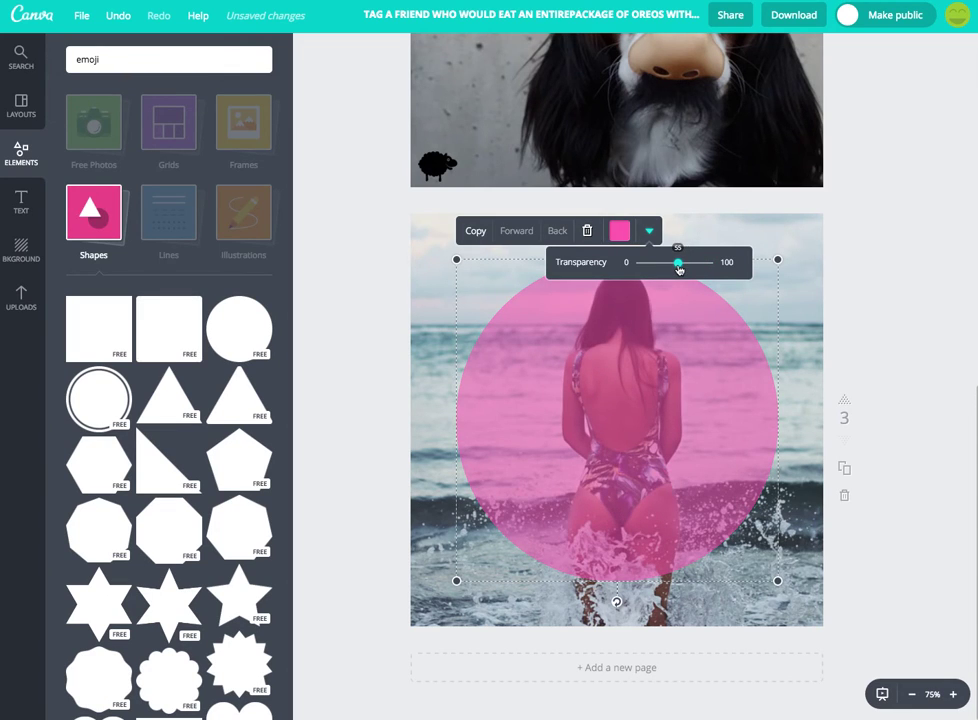
{"action": "left_click", "coordinate": [840, 230]}
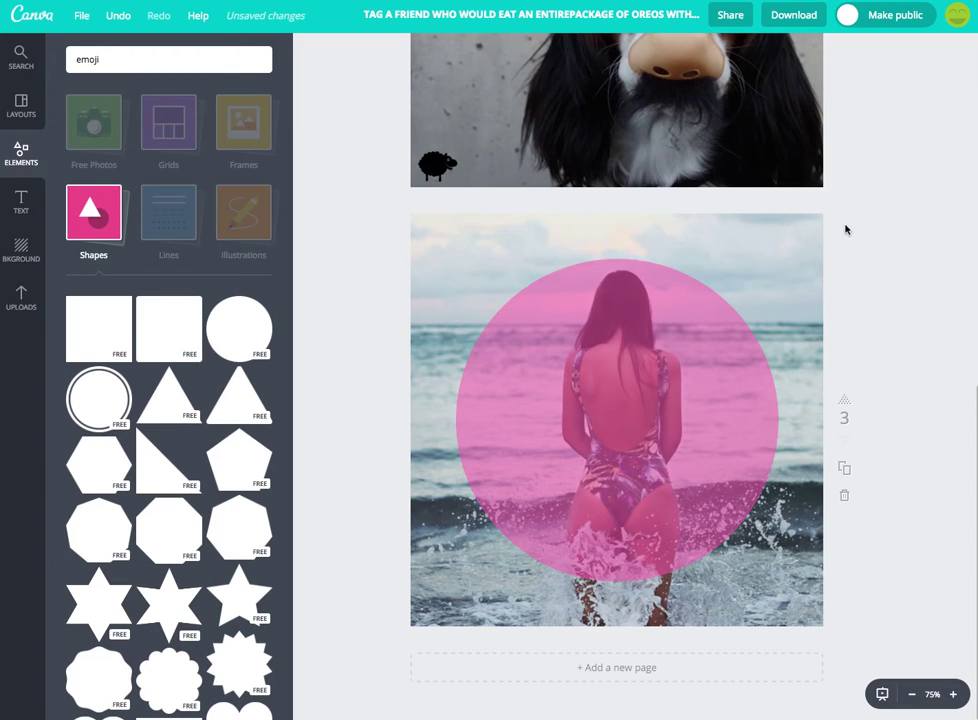
Add a subheading on page 3 reading "Lot801"
{"action": "left_click", "coordinate": [21, 203]}
{"action": "left_click", "coordinate": [166, 176]}
{"action": "key", "text": "BackSpace"}
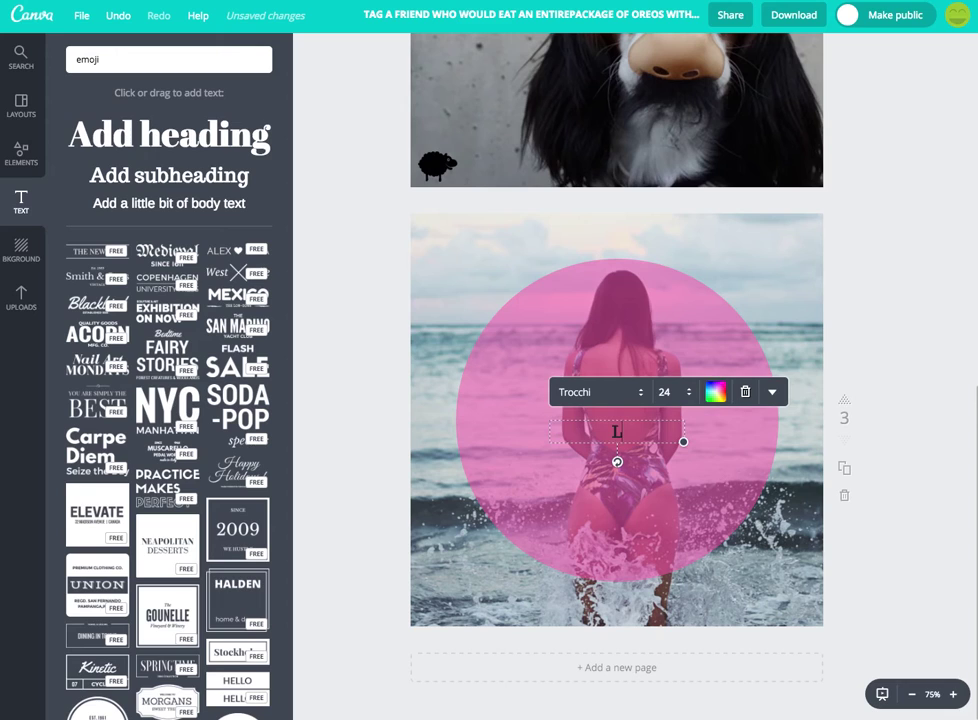
{"action": "type", "text": "Lot801"}
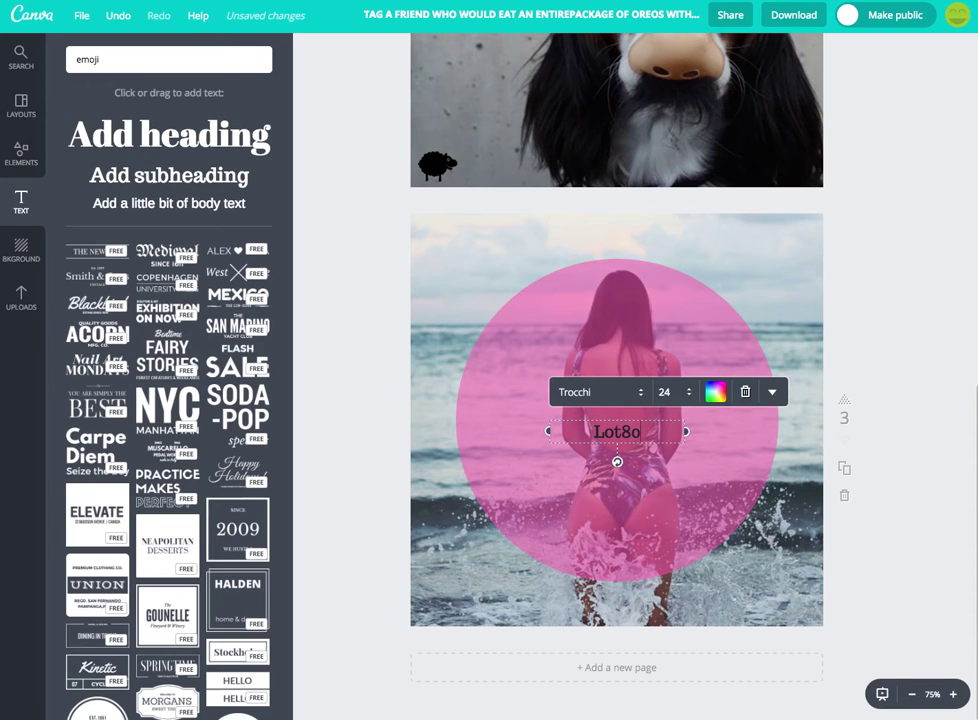
Format the "Lot801" text in Montserrat at size 40 and make it uppercase
{"action": "left_click", "coordinate": [603, 402]}
{"action": "scroll", "coordinate": [605, 402], "scroll_direction": "down", "scroll_amount": 2}
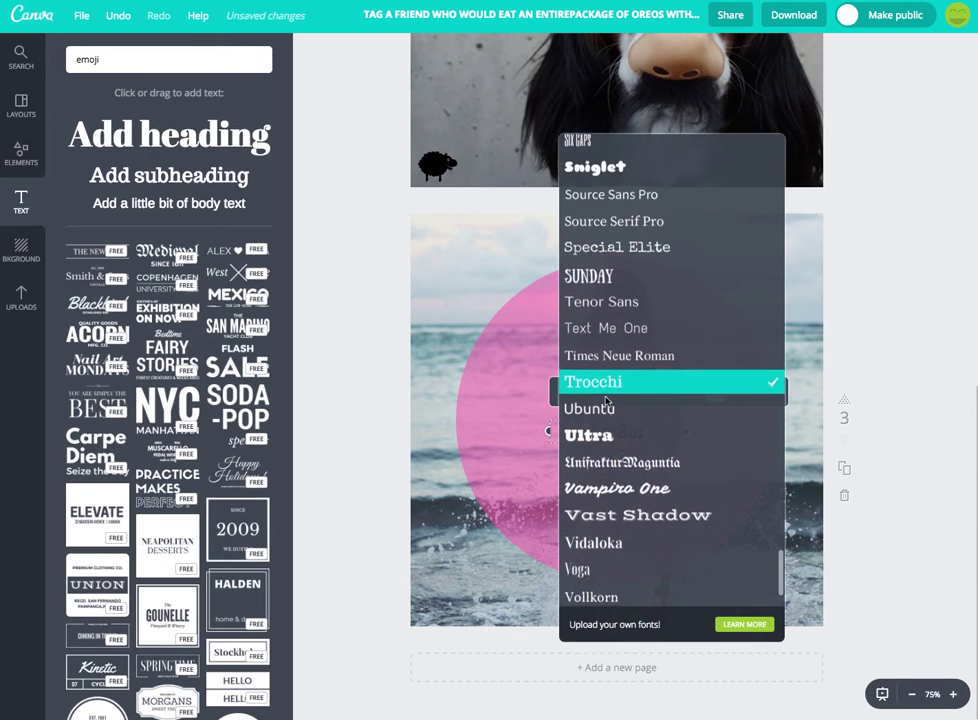
{"action": "scroll", "coordinate": [605, 402], "scroll_direction": "up", "scroll_amount": 5}
{"action": "scroll", "coordinate": [605, 402], "scroll_direction": "up", "scroll_amount": 12}
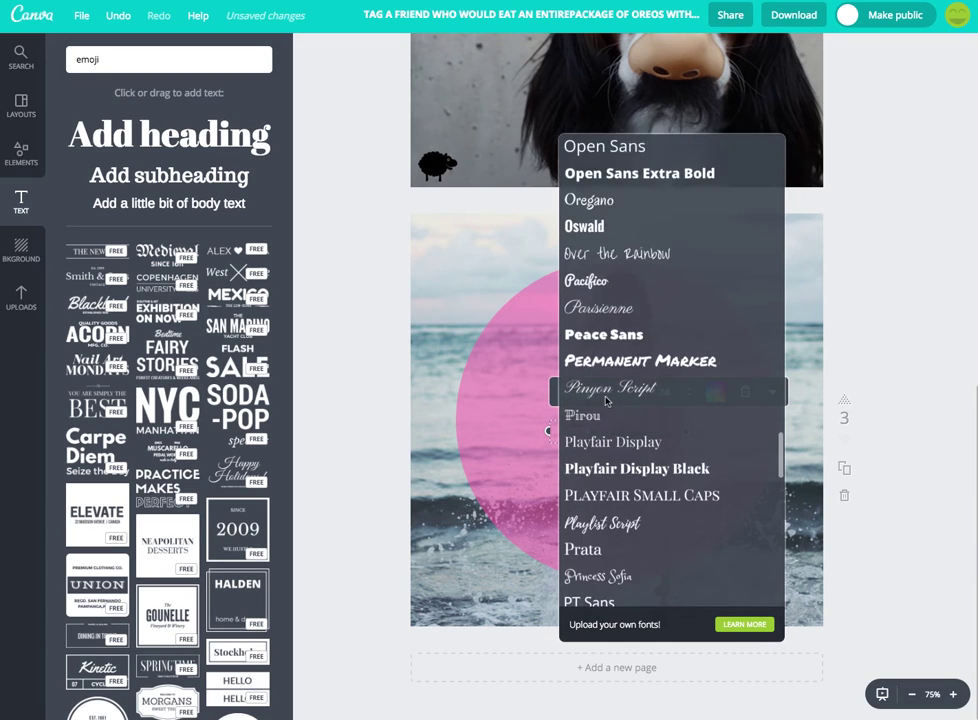
{"action": "scroll", "coordinate": [606, 401], "scroll_direction": "up", "scroll_amount": 3}
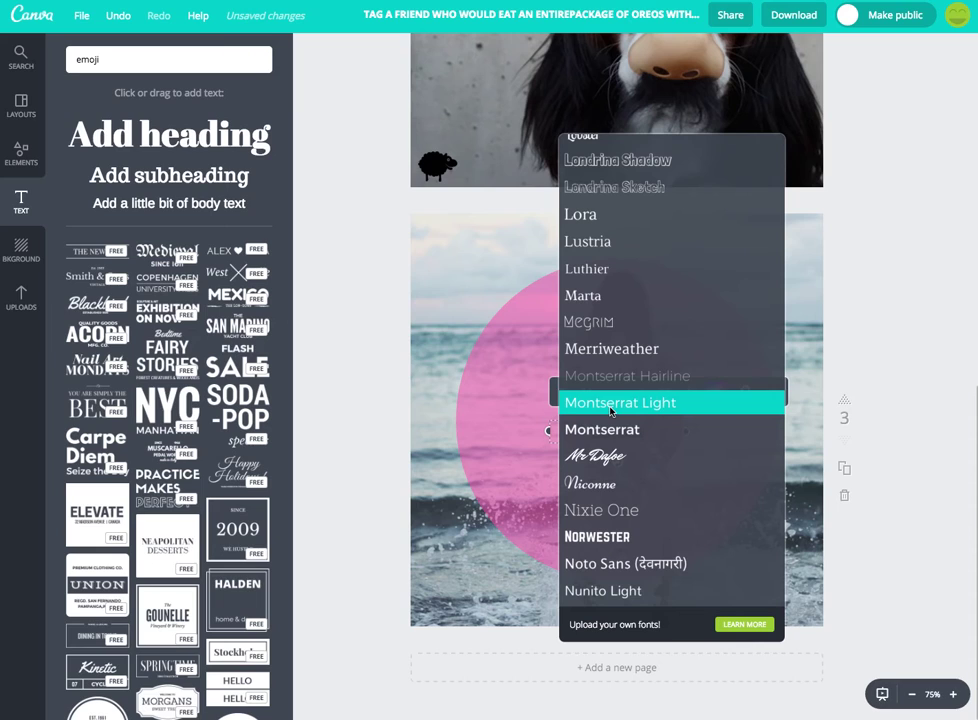
{"action": "left_click", "coordinate": [612, 432]}
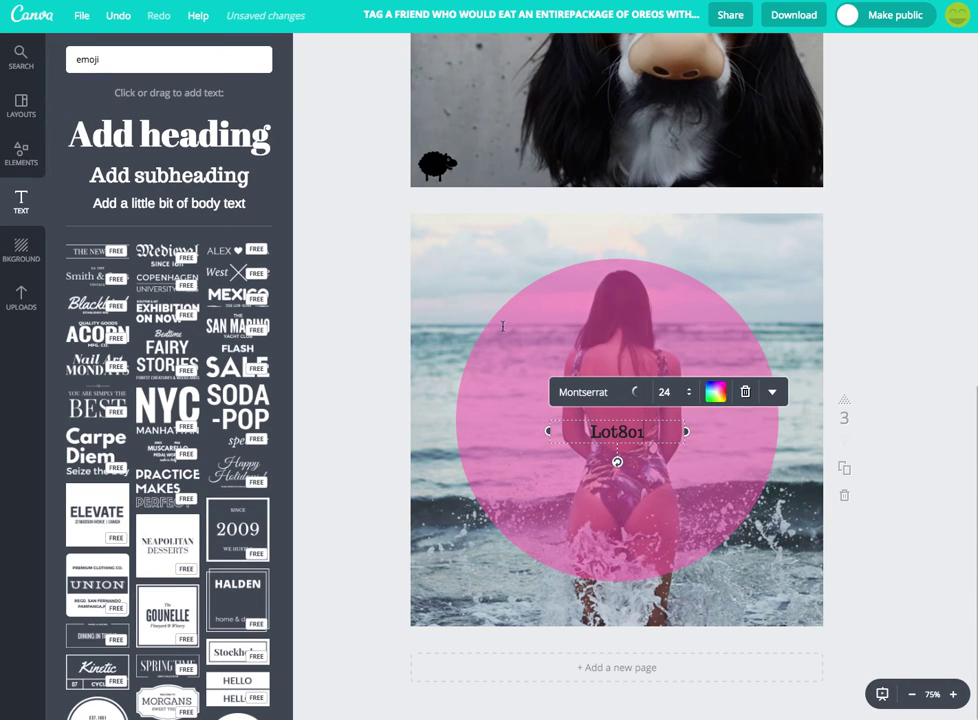
{"action": "left_click", "coordinate": [666, 392]}
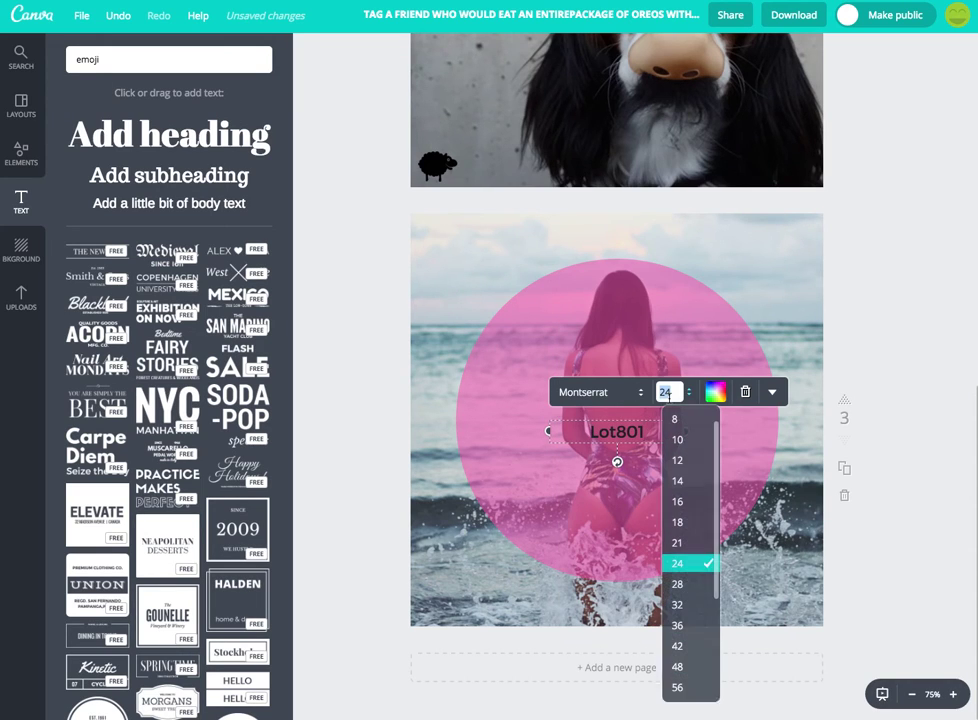
{"action": "type", "text": "40"}
{"action": "key", "text": "Return"}
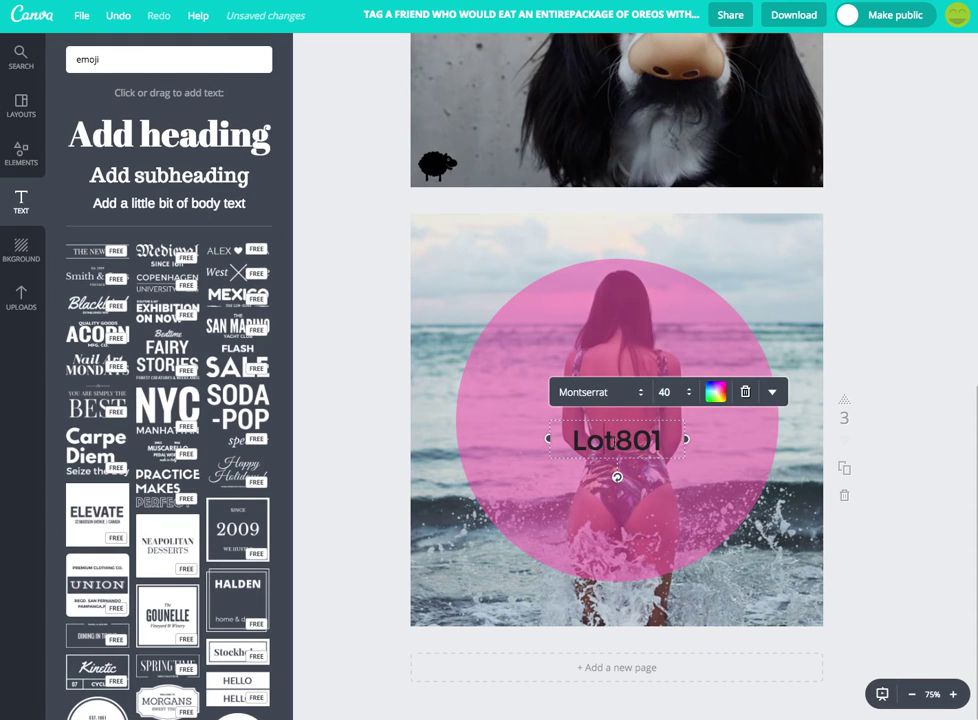
{"action": "key", "text": "super+shift+k"}
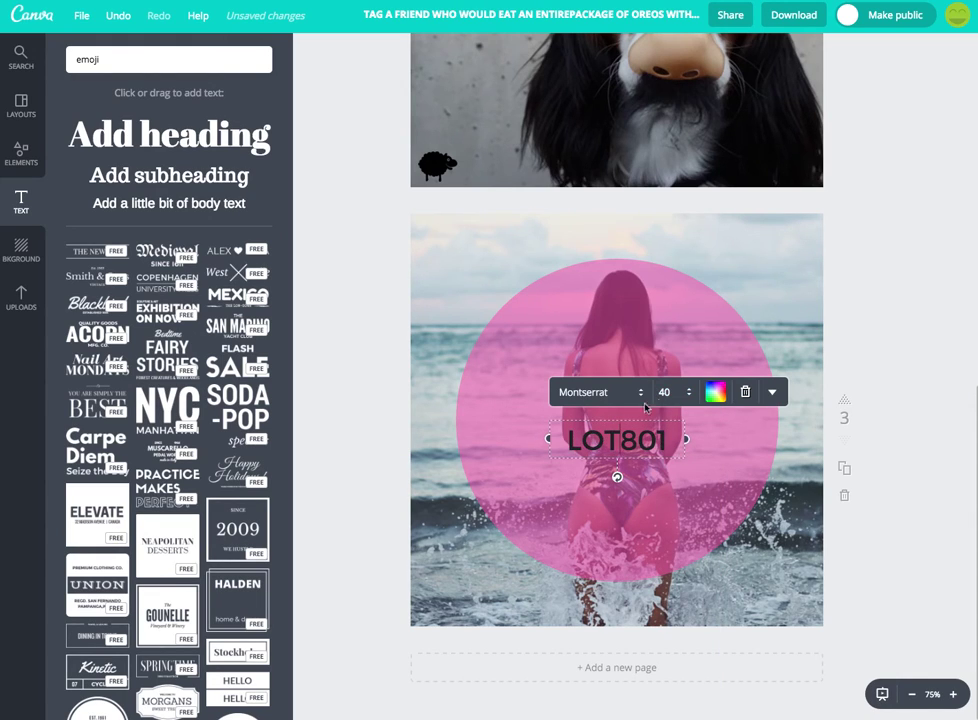
Move the "LOT801" text above the pink circle, centered on the page, and change its color to white
{"action": "left_click_drag", "start_coordinate": [617, 440], "coordinate": [619, 240]}
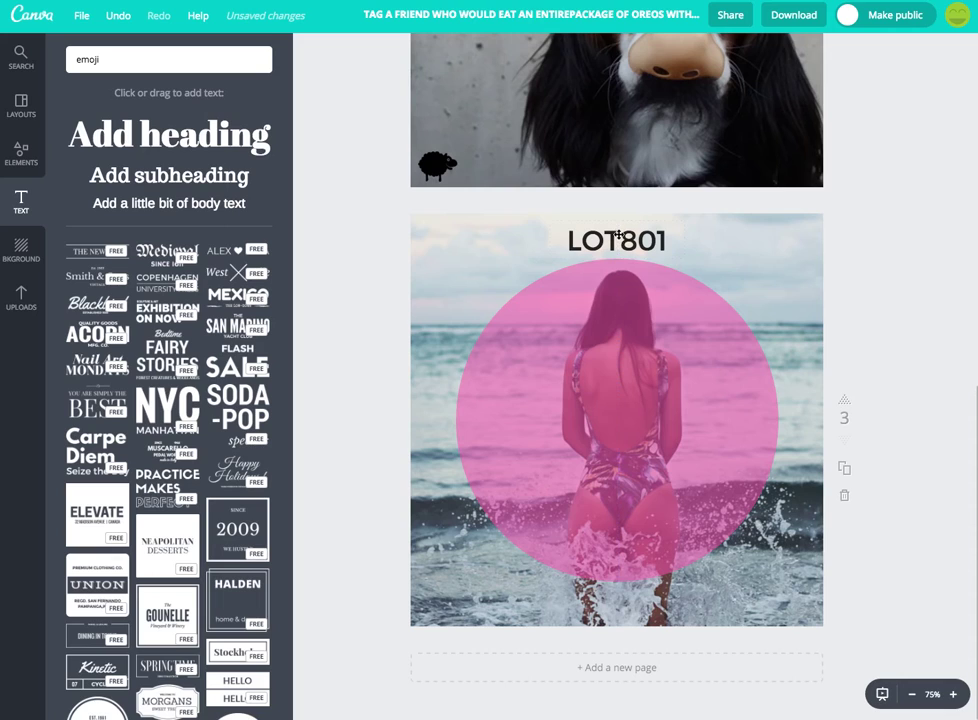
{"action": "left_click", "coordinate": [716, 193]}
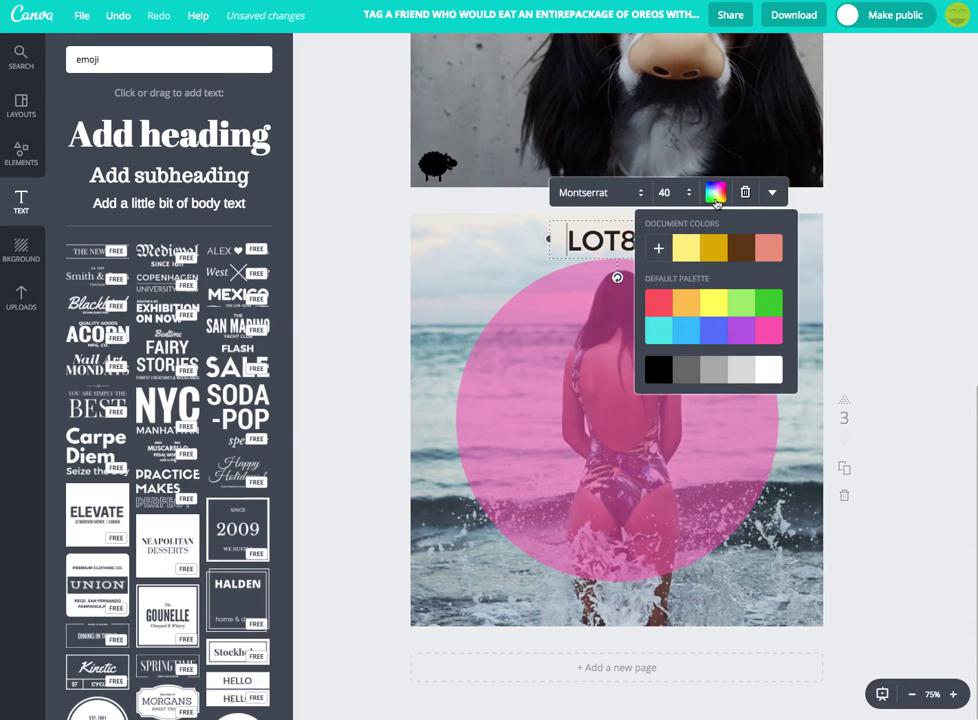
{"action": "left_click", "coordinate": [768, 372]}
{"action": "left_click", "coordinate": [376, 260]}
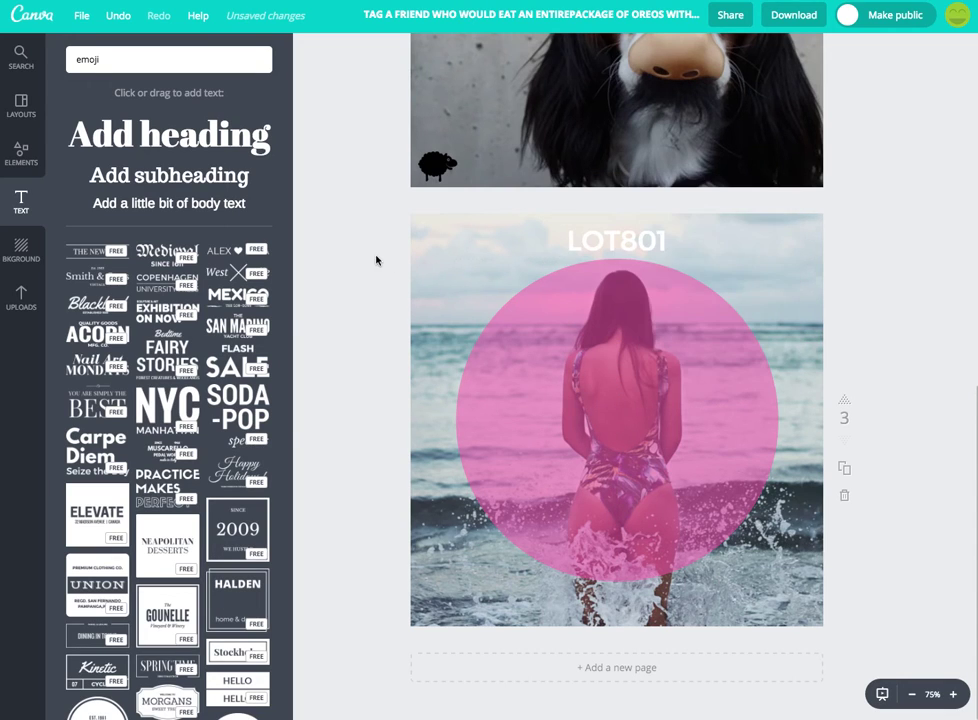
Add a subheading on page 3 reading "SWIMSUIT"
{"action": "left_click", "coordinate": [169, 175]}
{"action": "type", "text": "S"}
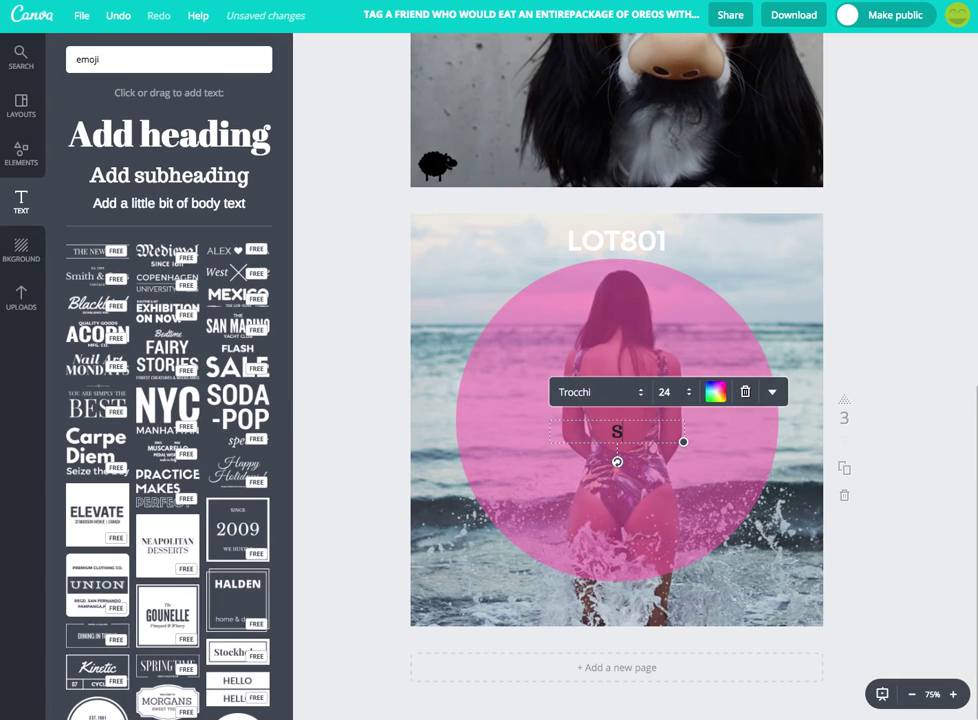
{"action": "type", "text": "WIMSUIT"}
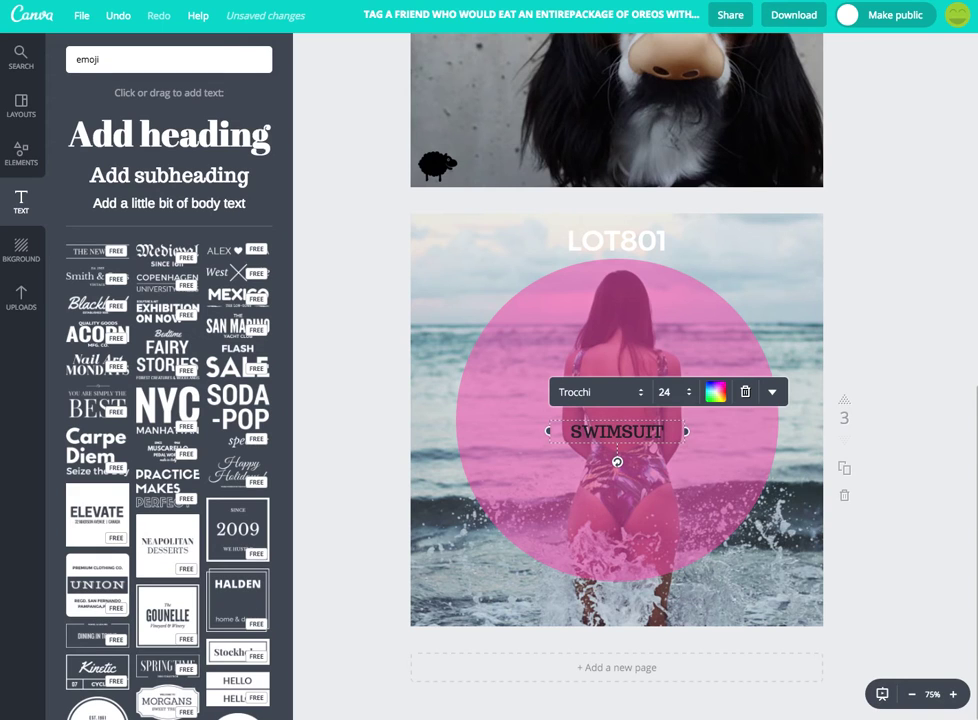
Set the "SWIMSUIT" text in the Sifonn font and color it white
{"action": "left_click", "coordinate": [640, 393]}
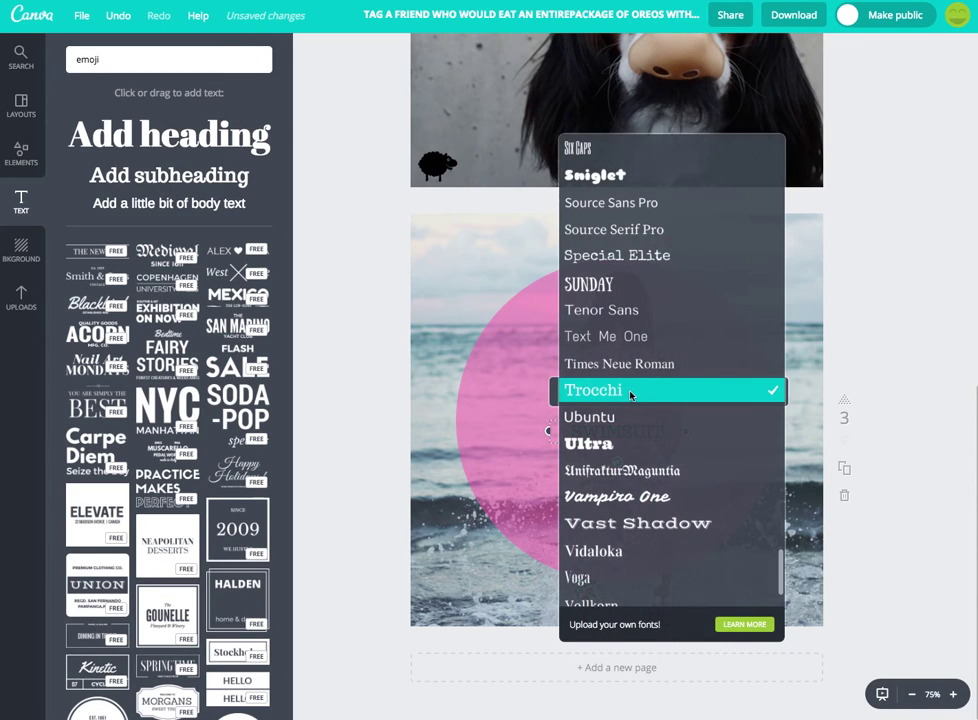
{"action": "scroll", "coordinate": [624, 378], "scroll_direction": "up", "scroll_amount": 3}
{"action": "scroll", "coordinate": [624, 373], "scroll_direction": "up", "scroll_amount": 1}
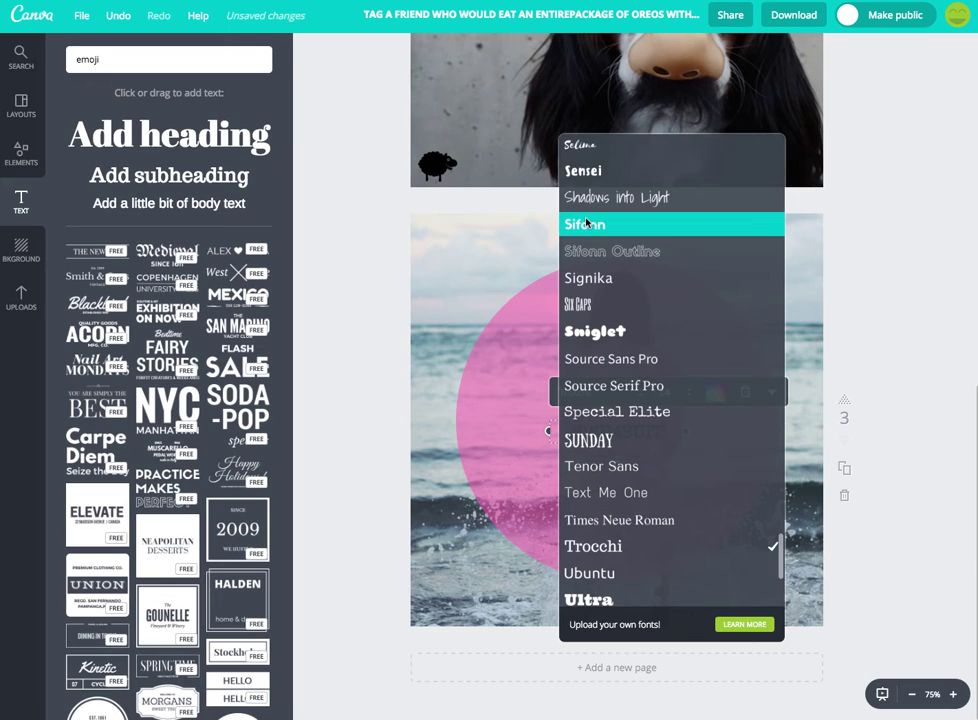
{"action": "left_click", "coordinate": [585, 222]}
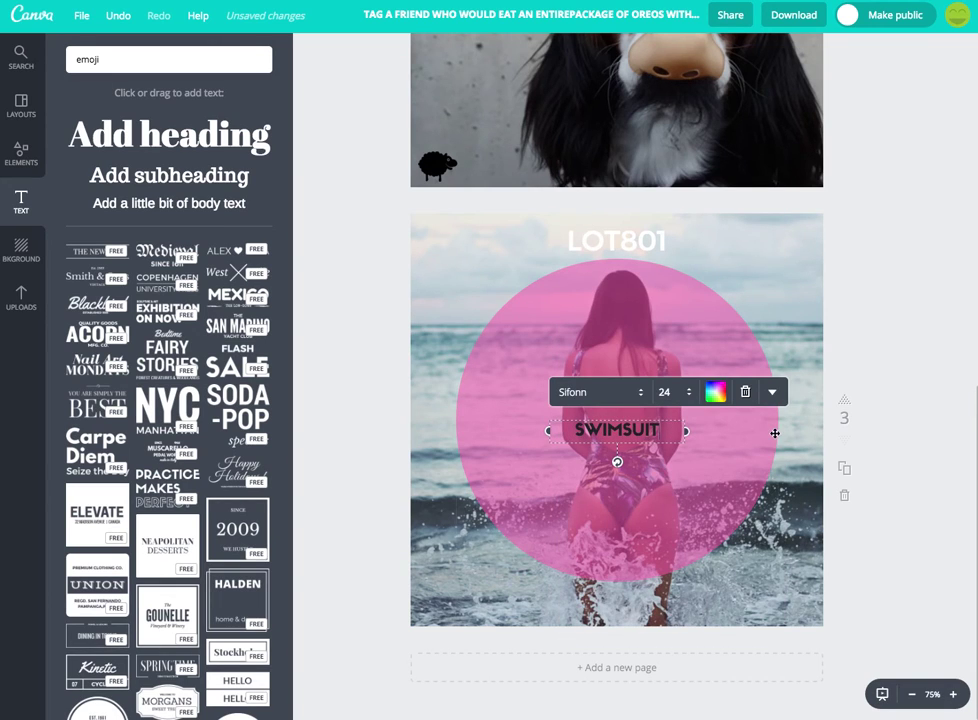
{"action": "left_click", "coordinate": [716, 392]}
{"action": "left_click", "coordinate": [768, 572]}
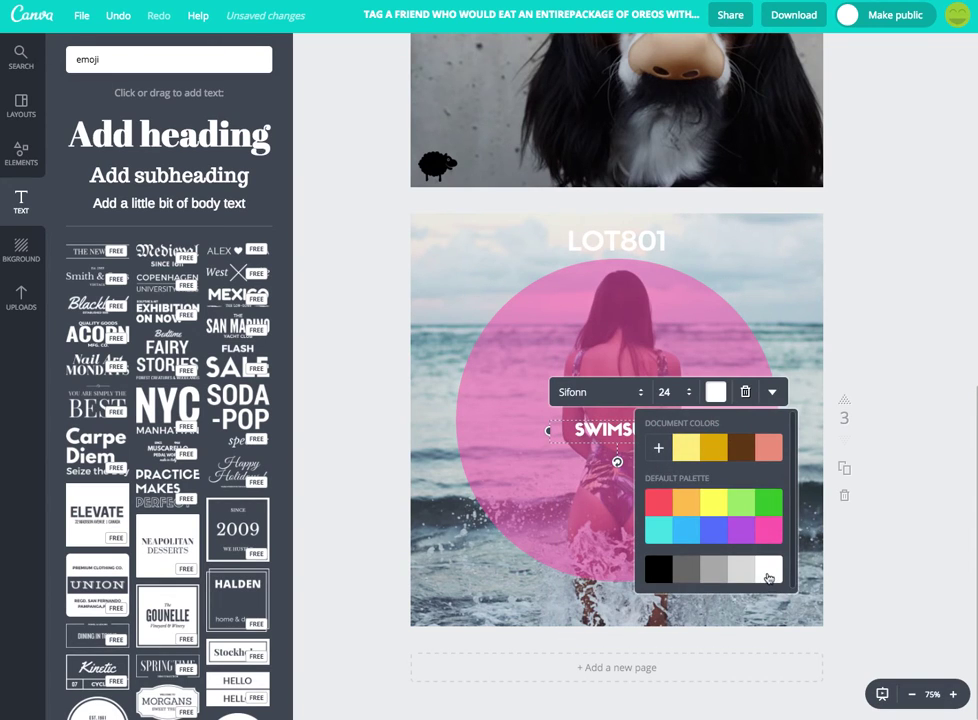
Enlarge the "SWIMSUIT" text to size 60 and move it into the upper part of the pink circle, centered on the page
{"action": "left_click", "coordinate": [666, 392]}
{"action": "type", "text": "40"}
{"action": "key", "text": "Return"}
{"action": "left_click", "coordinate": [666, 397]}
{"action": "type", "text": "50"}
{"action": "key", "text": "Return"}
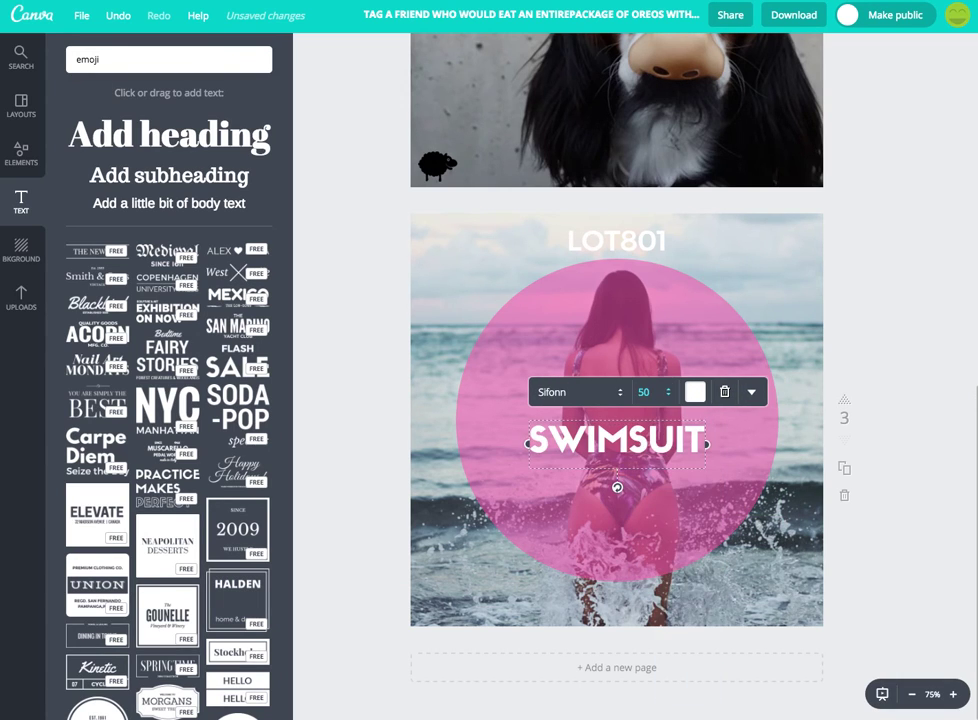
{"action": "left_click", "coordinate": [660, 392]}
{"action": "type", "text": "60"}
{"action": "key", "text": "Return"}
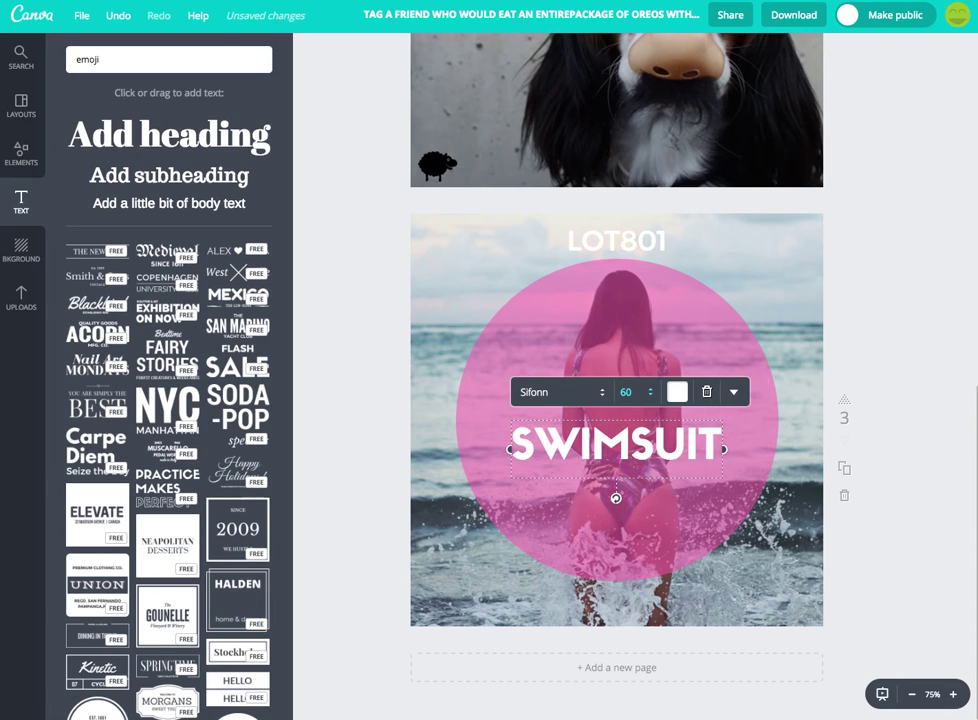
{"action": "left_click_drag", "start_coordinate": [644, 447], "coordinate": [642, 342]}
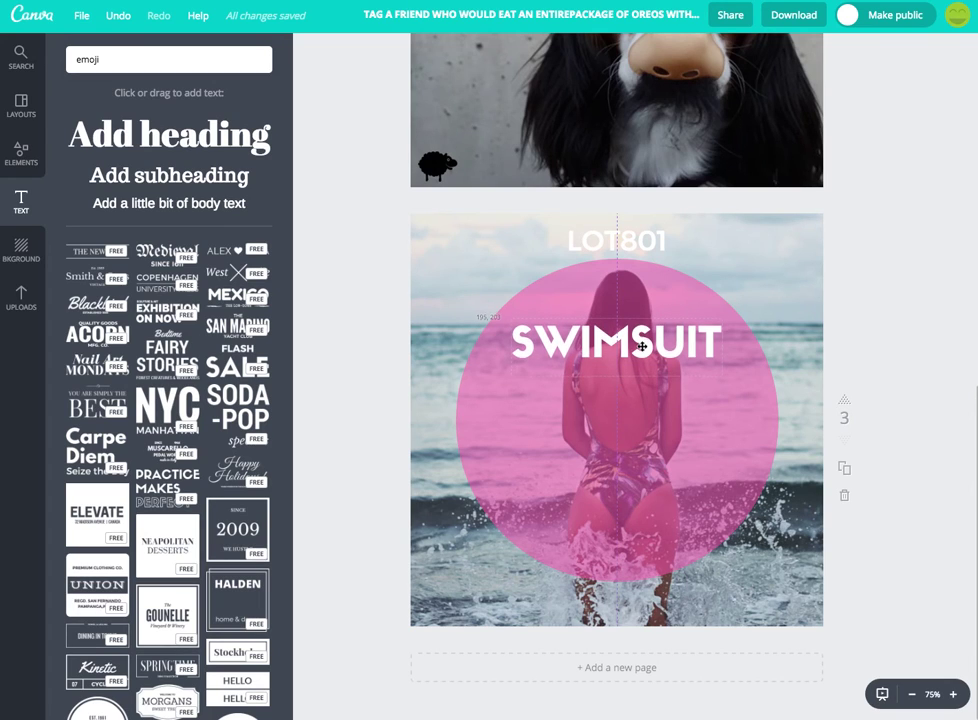
Add a heading on page 3 reading "SALES" and color it white
{"action": "left_click", "coordinate": [155, 133]}
{"action": "type", "text": "SALES"}
{"action": "left_click", "coordinate": [698, 392]}
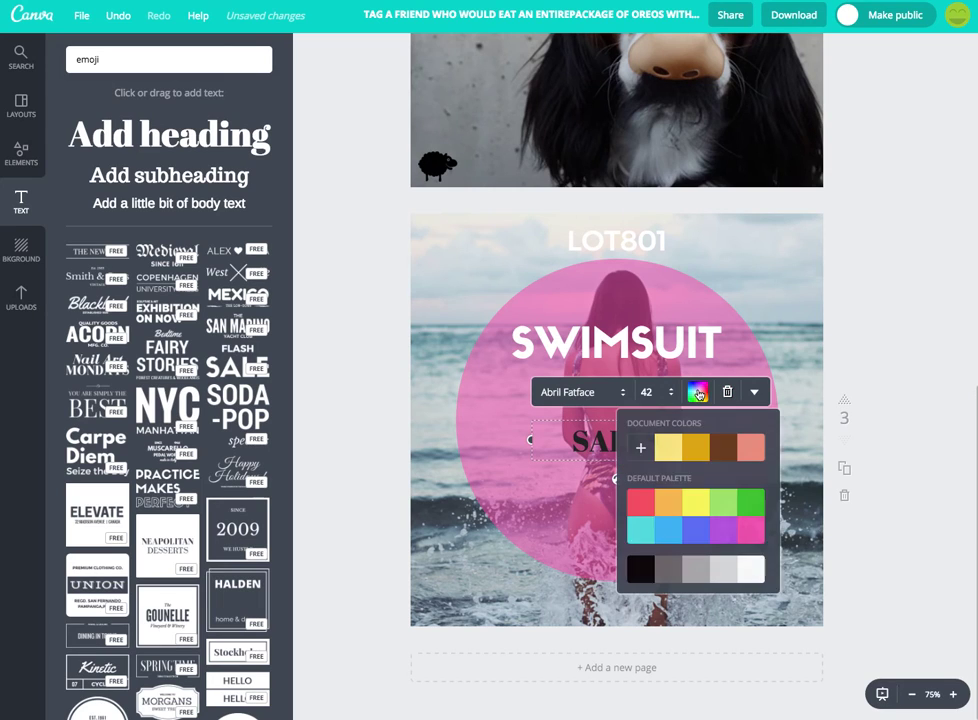
{"action": "left_click", "coordinate": [753, 568]}
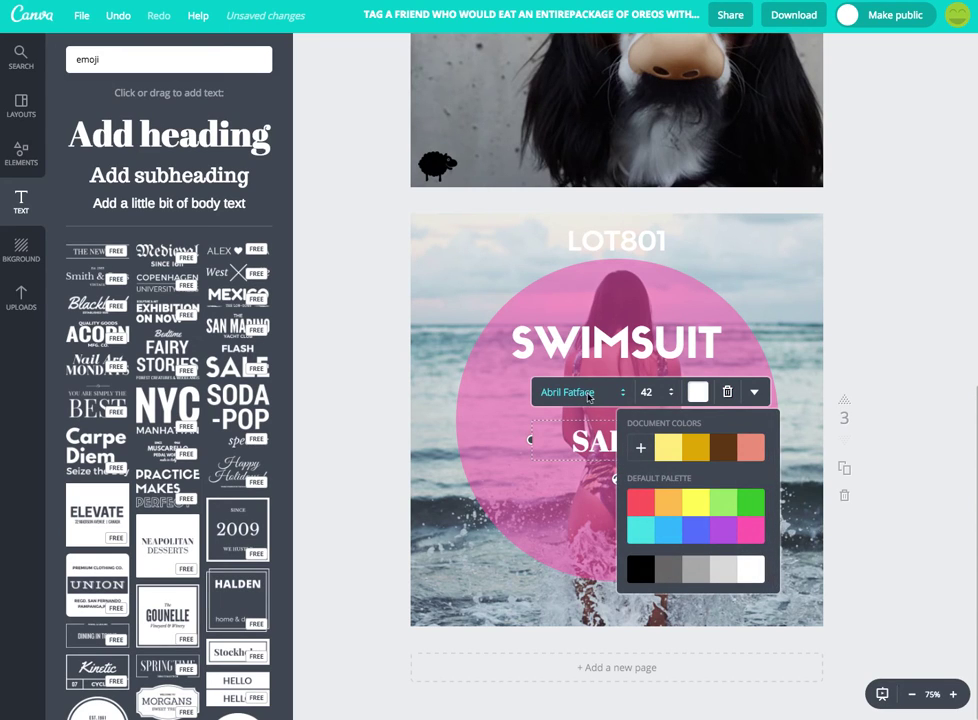
Change the font of the "SALES" heading to Sifonn
{"action": "left_click", "coordinate": [588, 395]}
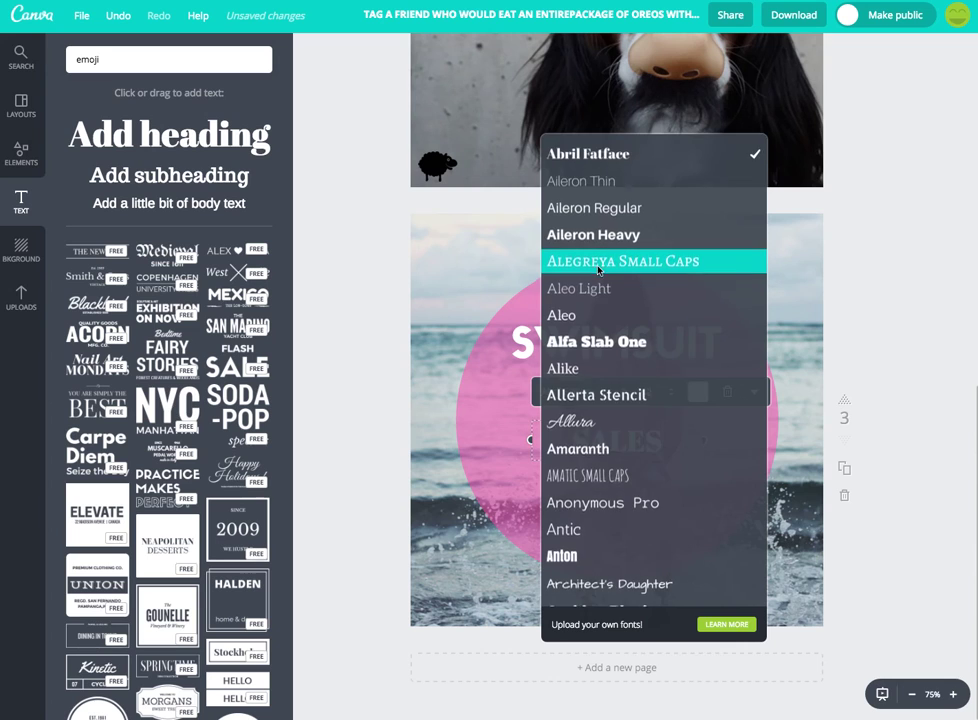
{"action": "scroll", "coordinate": [598, 270], "scroll_direction": "down", "scroll_amount": 15}
{"action": "scroll", "coordinate": [598, 270], "scroll_direction": "down", "scroll_amount": 5}
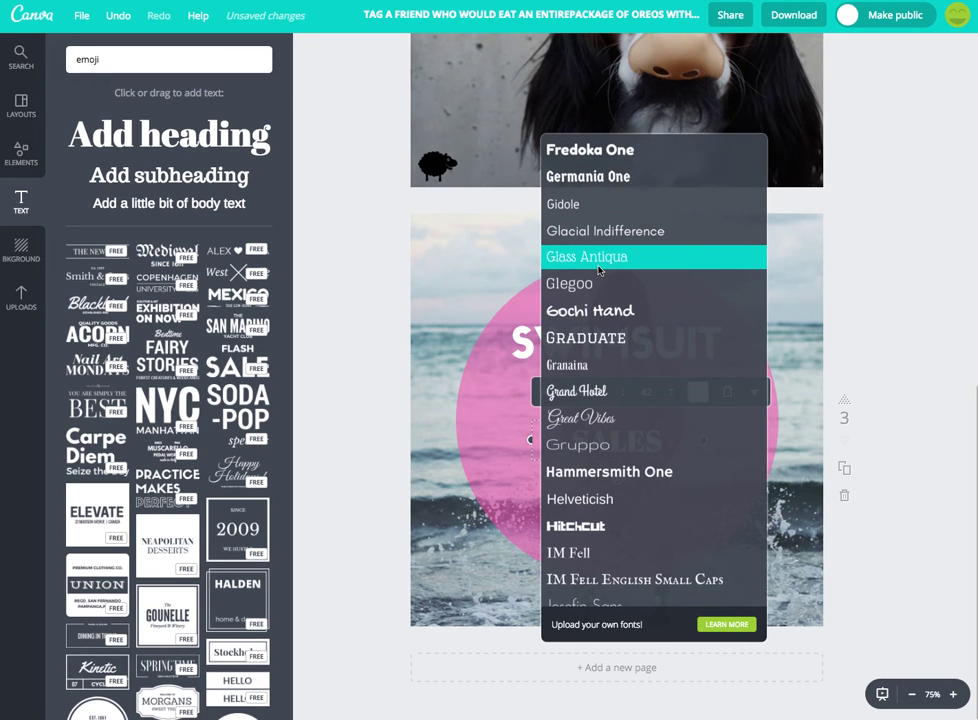
{"action": "scroll", "coordinate": [598, 270], "scroll_direction": "down", "scroll_amount": 7}
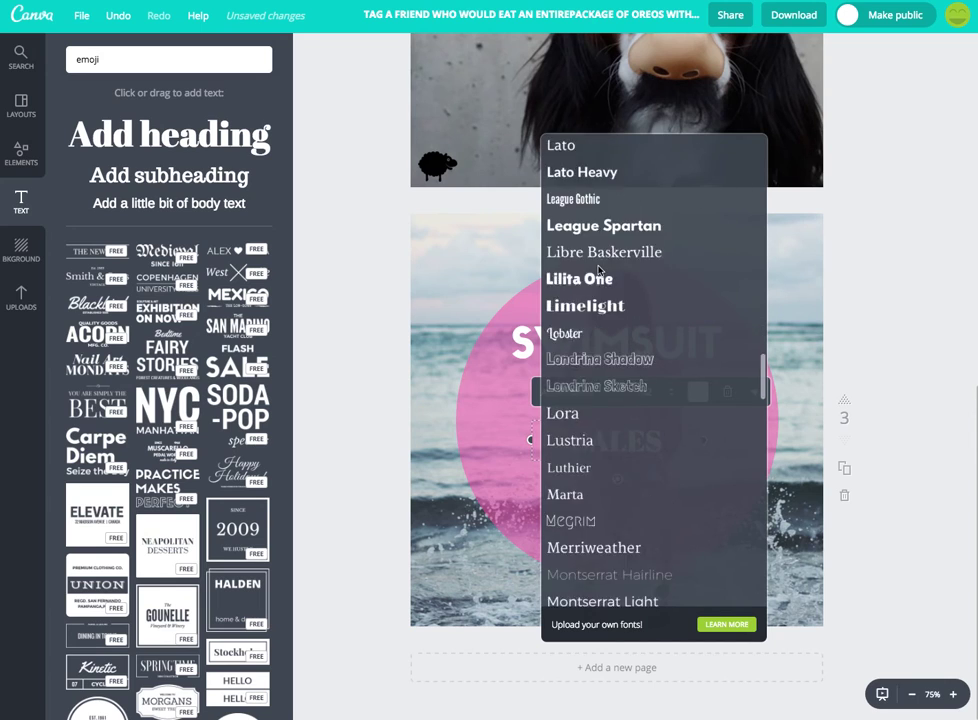
{"action": "scroll", "coordinate": [598, 270], "scroll_direction": "down", "scroll_amount": 8}
{"action": "scroll", "coordinate": [598, 270], "scroll_direction": "down", "scroll_amount": 5}
{"action": "scroll", "coordinate": [600, 300], "scroll_direction": "down", "scroll_amount": 5}
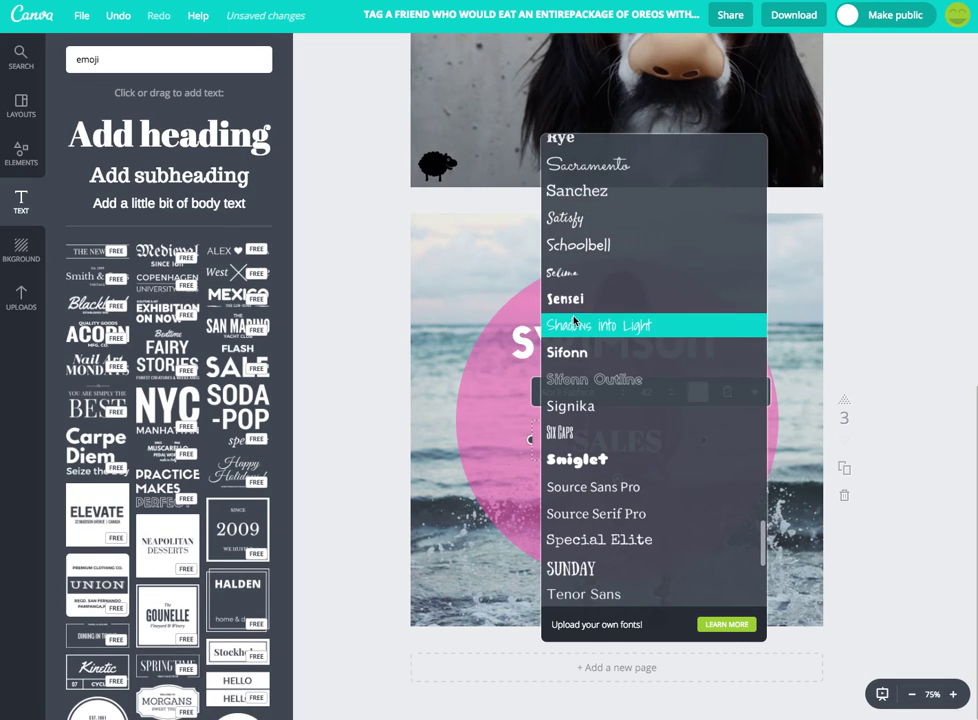
{"action": "left_click", "coordinate": [610, 376]}
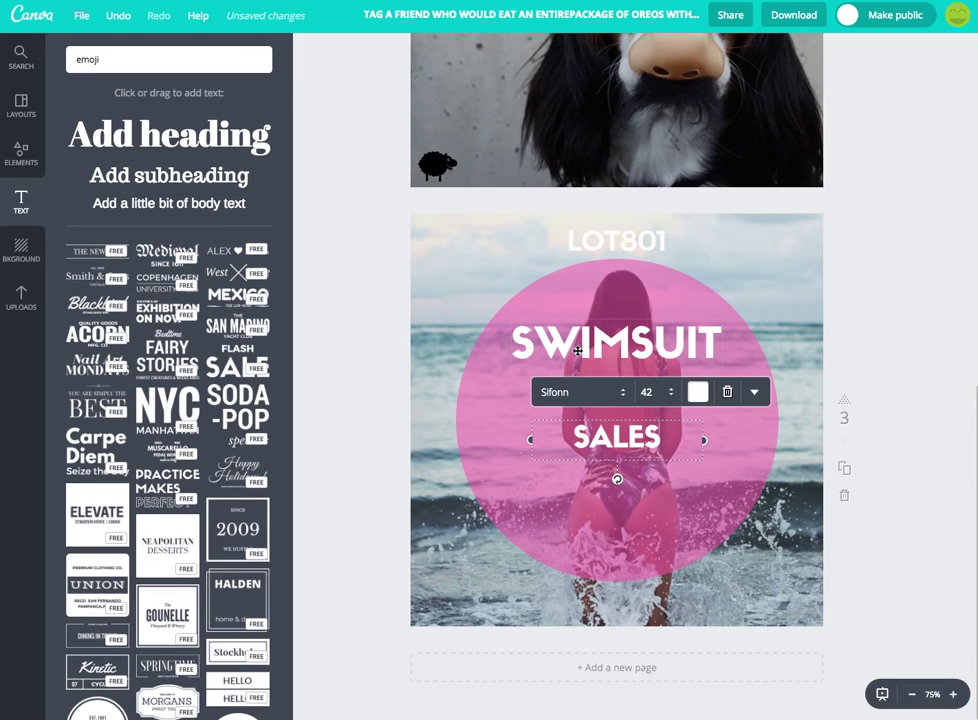
Enlarge the "SALES" text to size 100 to match the width of "SWIMSUIT" and move it directly beneath that word
{"action": "left_click", "coordinate": [578, 351]}
{"action": "left_click", "coordinate": [604, 438]}
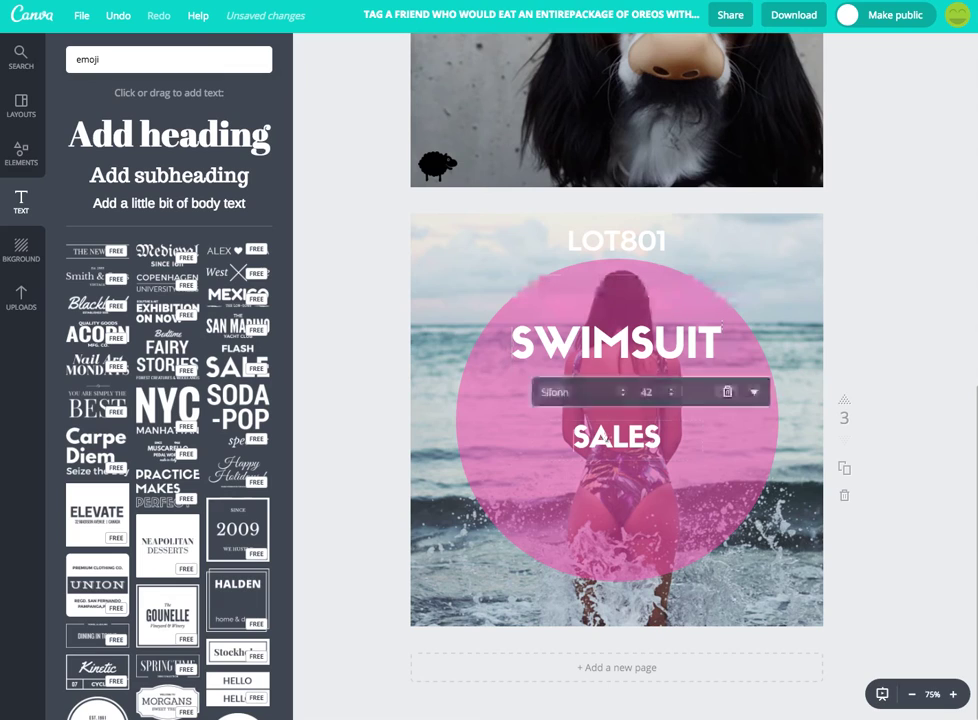
{"action": "left_click", "coordinate": [646, 392]}
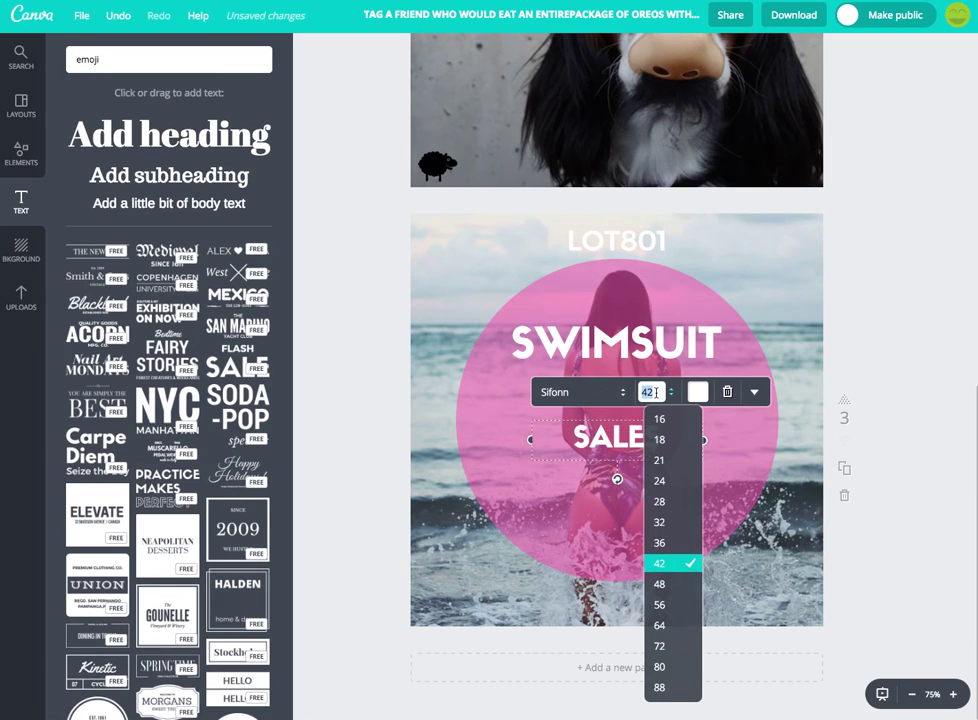
{"action": "type", "text": "75"}
{"action": "key", "text": "Return"}
{"action": "left_click", "coordinate": [648, 392]}
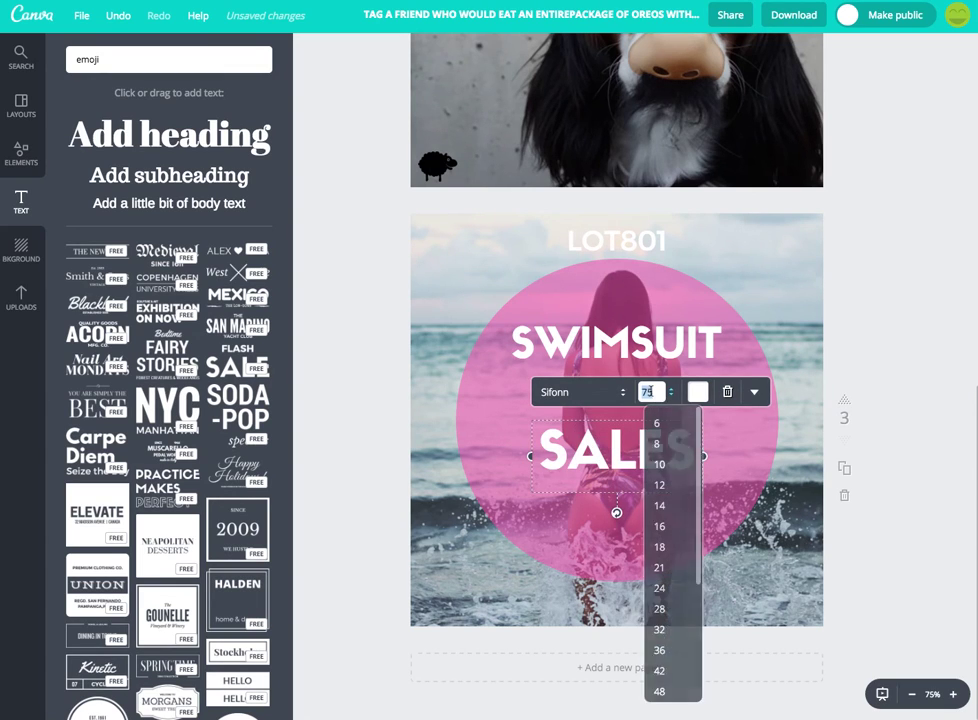
{"action": "type", "text": "85"}
{"action": "key", "text": "Return"}
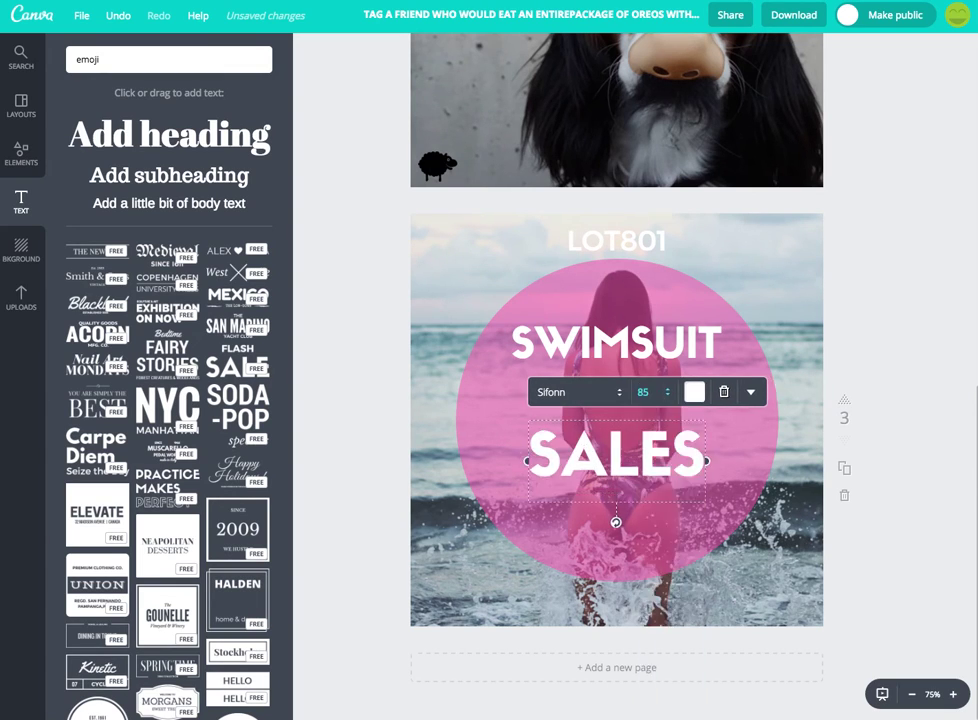
{"action": "left_click", "coordinate": [645, 393]}
{"action": "type", "text": "90"}
{"action": "key", "text": "Return"}
{"action": "left_click", "coordinate": [645, 393]}
{"action": "type", "text": "100"}
{"action": "key", "text": "Return"}
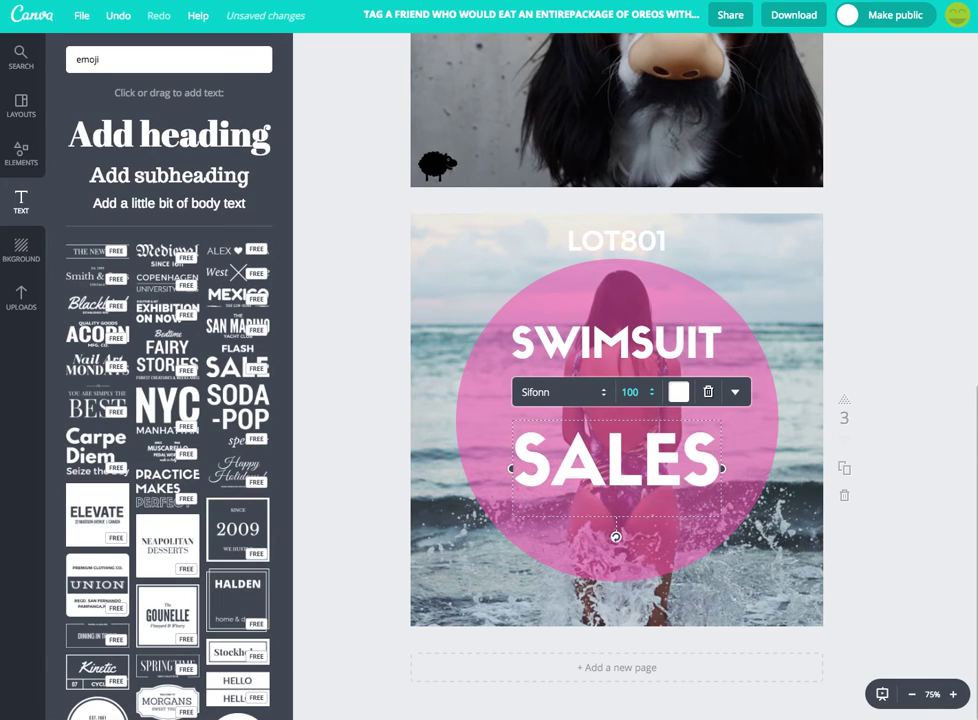
{"action": "left_click", "coordinate": [797, 355]}
{"action": "left_click_drag", "start_coordinate": [626, 451], "coordinate": [623, 398]}
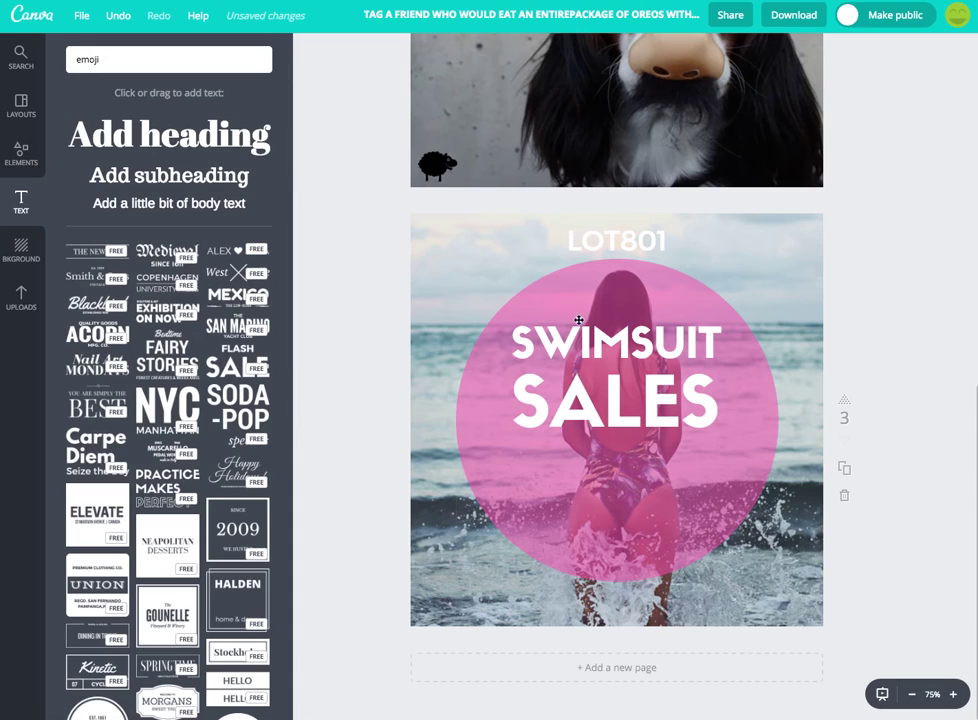
Duplicate the "SWIMSUIT" text and change the copy's wording to "UP TO 50% OFF"
{"action": "left_click", "coordinate": [626, 337]}
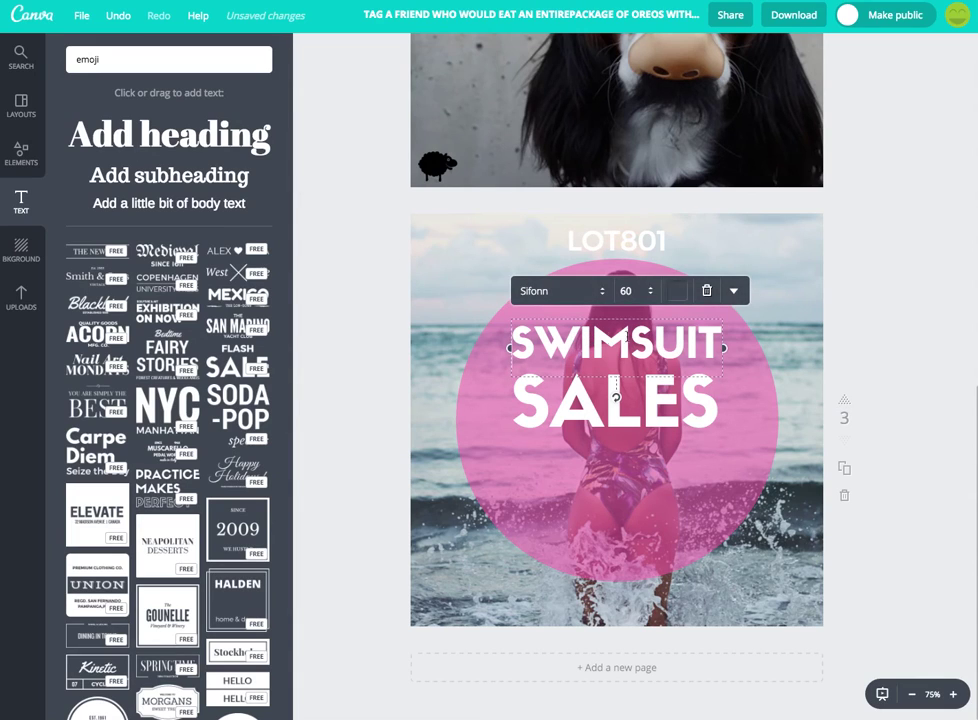
{"action": "left_click", "coordinate": [734, 290]}
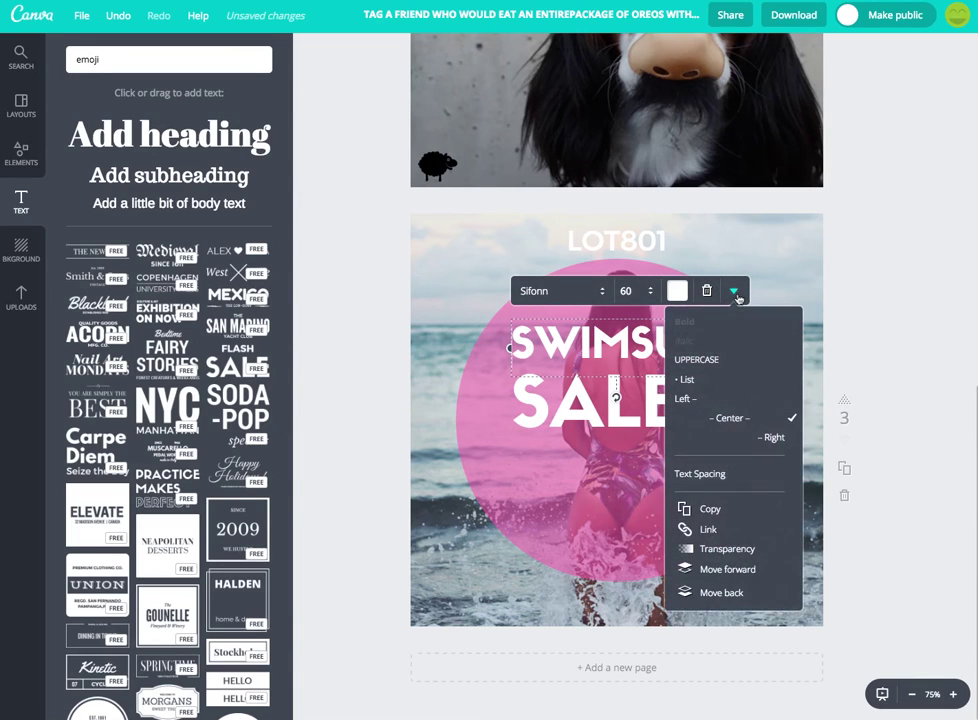
{"action": "left_click", "coordinate": [727, 512]}
{"action": "double_click", "coordinate": [644, 353]}
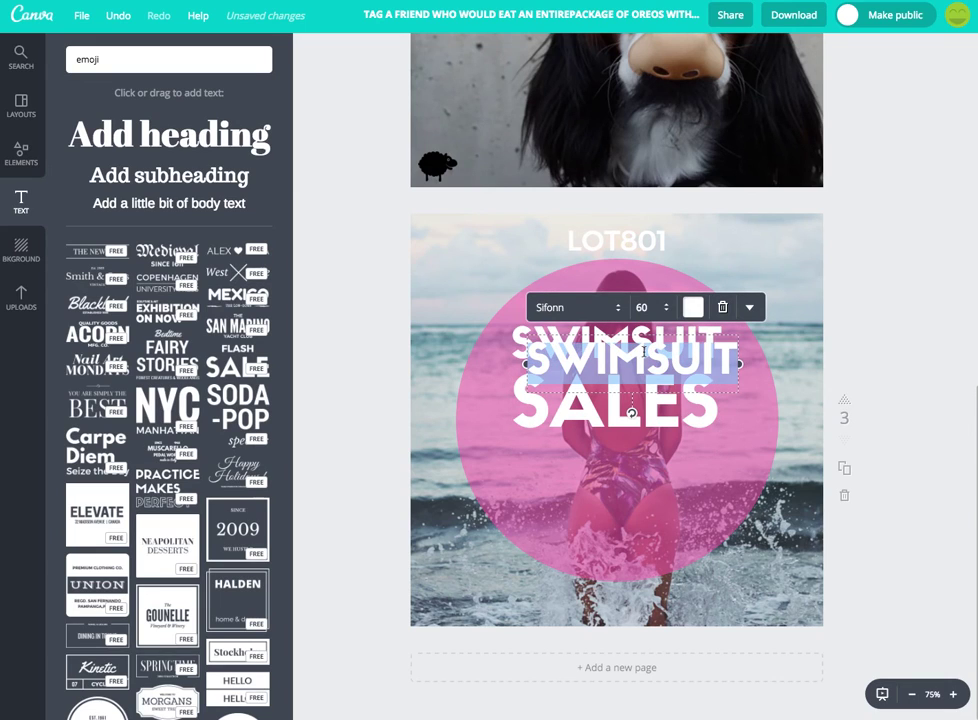
{"action": "type", "text": "UP TO"}
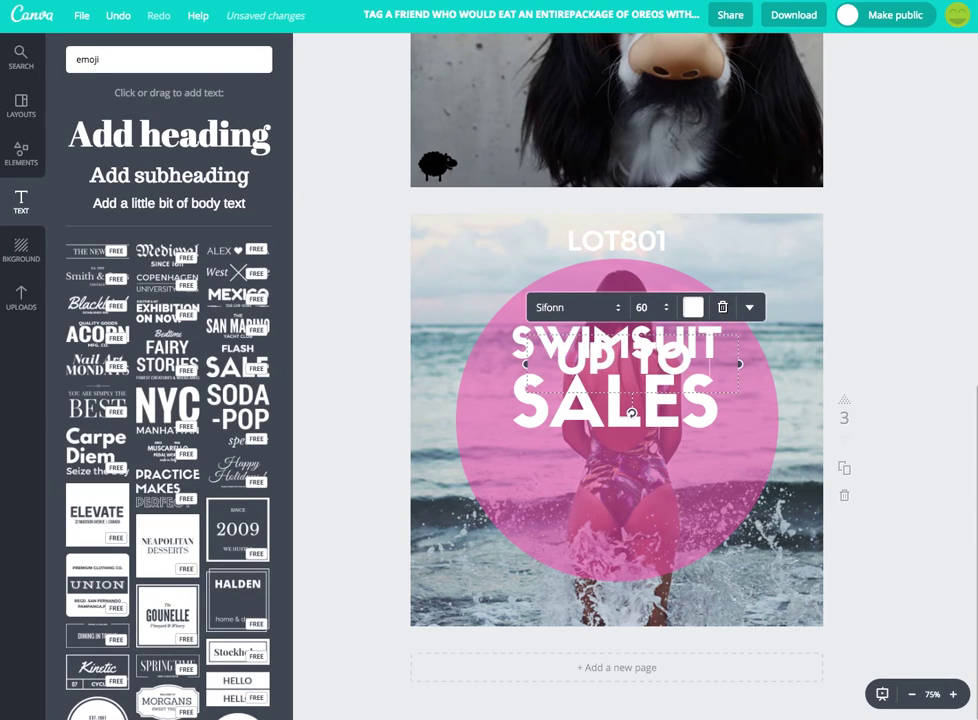
{"action": "type", "text": " 50% OFF"}
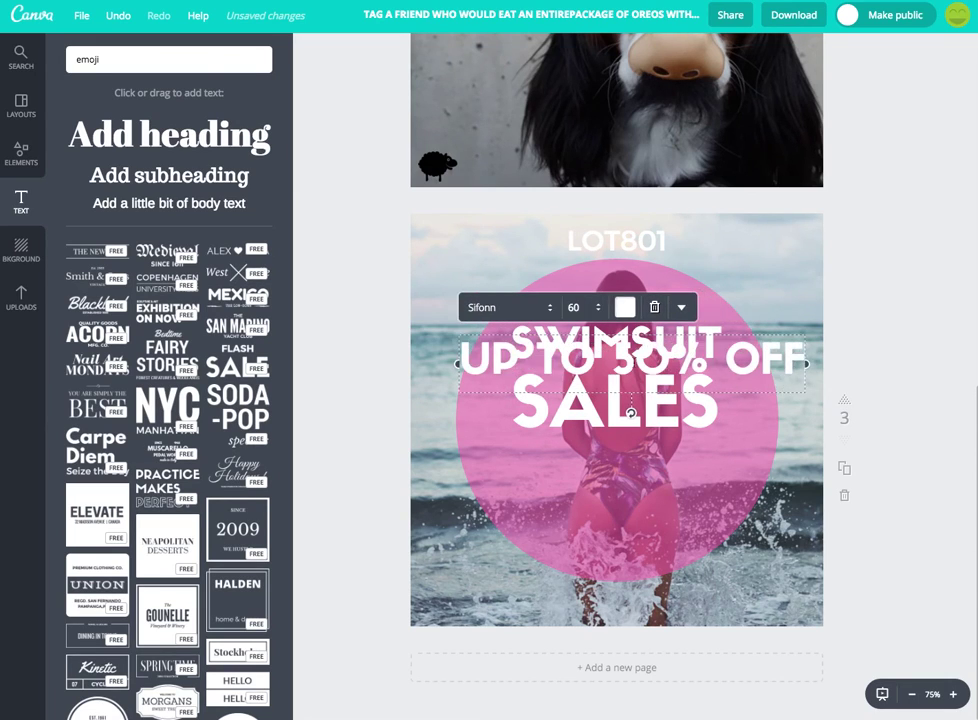
Reduce the "UP TO 50% OFF" text to size 35 and move it directly beneath "SALES", centered on the page
{"action": "triple_click", "coordinate": [637, 360]}
{"action": "left_click", "coordinate": [573, 307]}
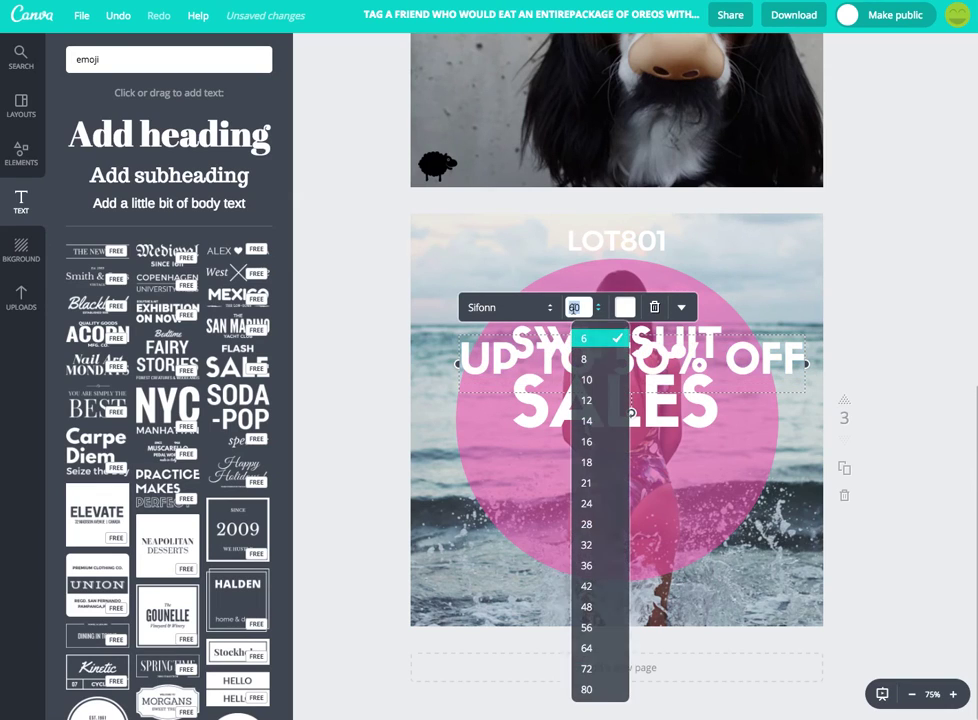
{"action": "type", "text": "30"}
{"action": "key", "text": "Return"}
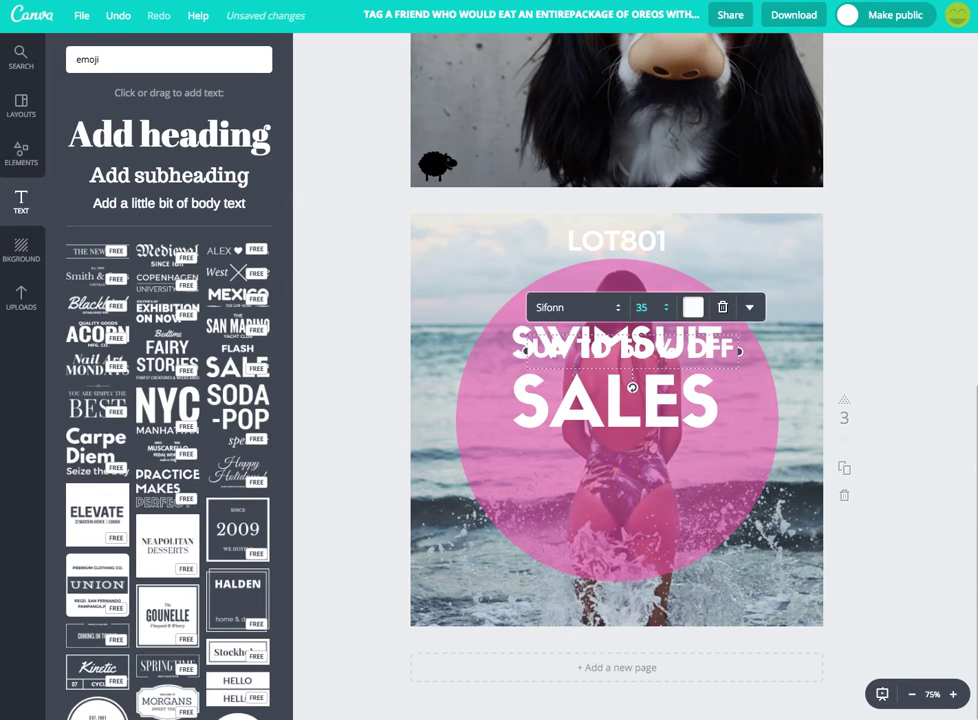
{"action": "left_click", "coordinate": [889, 303]}
{"action": "left_click_drag", "start_coordinate": [651, 349], "coordinate": [635, 445]}
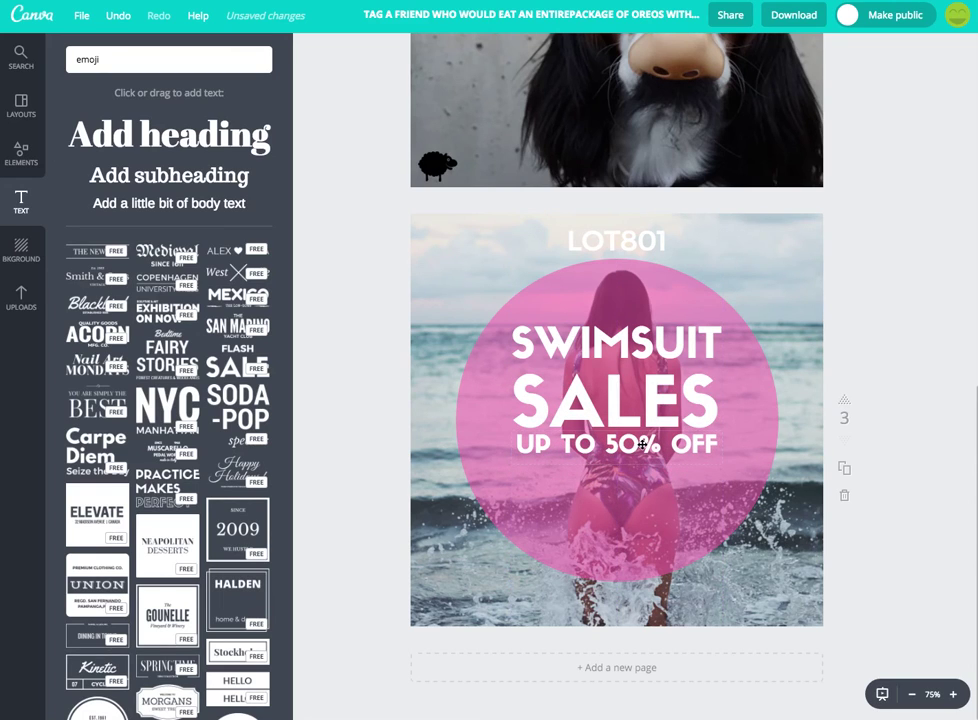
Set the letter spacing of "UP TO 50% OFF" to 30 and move the line slightly further below "SALES"
{"action": "left_click", "coordinate": [642, 444]}
{"action": "left_click", "coordinate": [733, 402]}
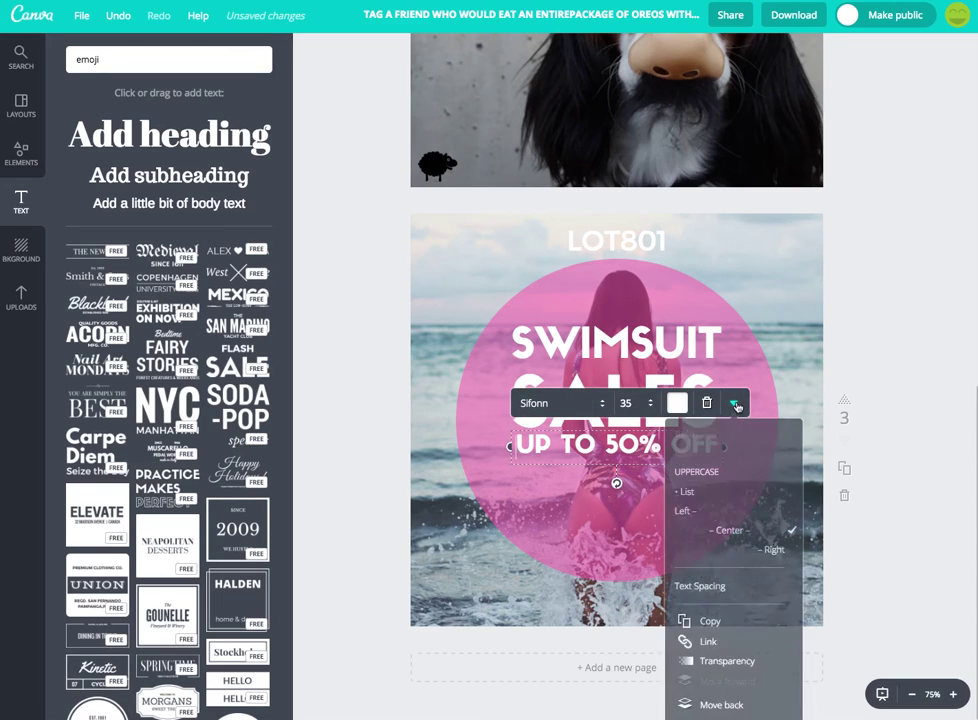
{"action": "left_click", "coordinate": [720, 590]}
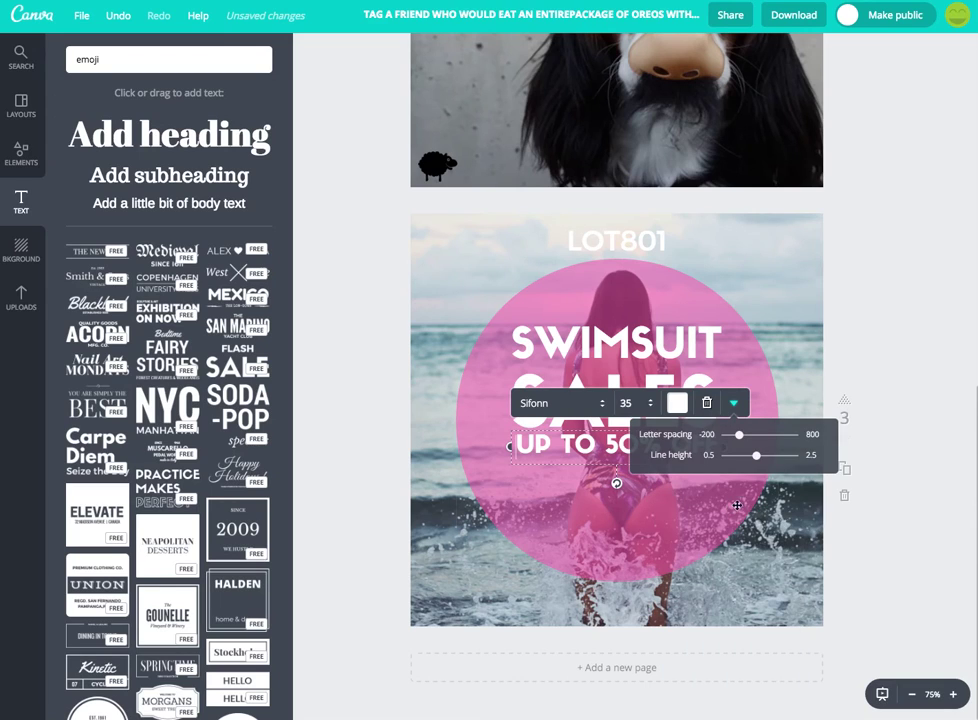
{"action": "left_click_drag", "start_coordinate": [741, 441], "coordinate": [743, 441]}
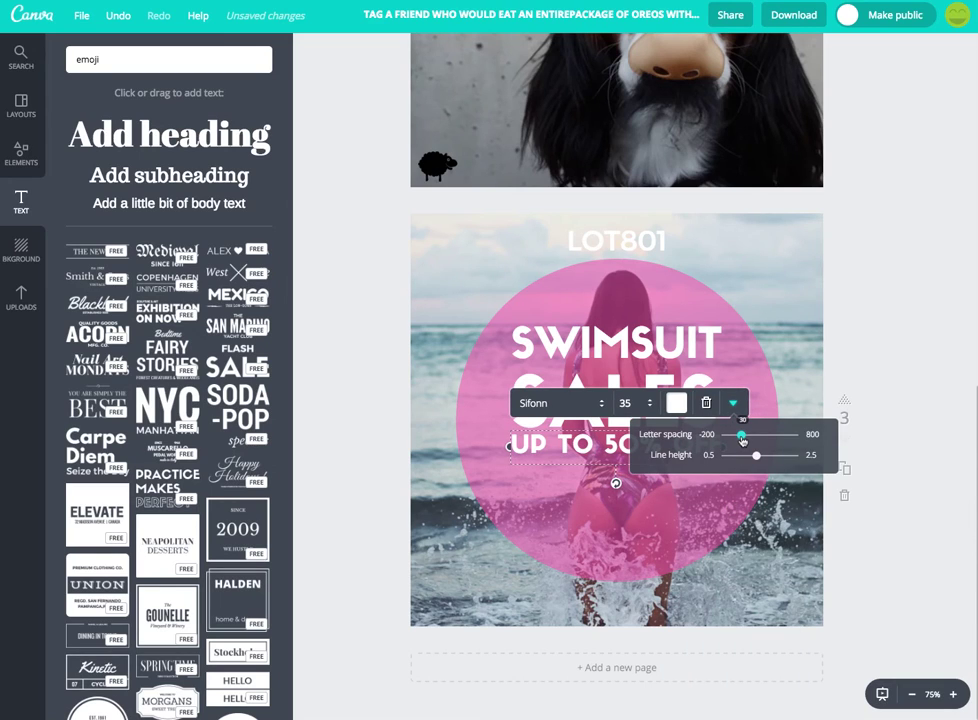
{"action": "left_click", "coordinate": [800, 397]}
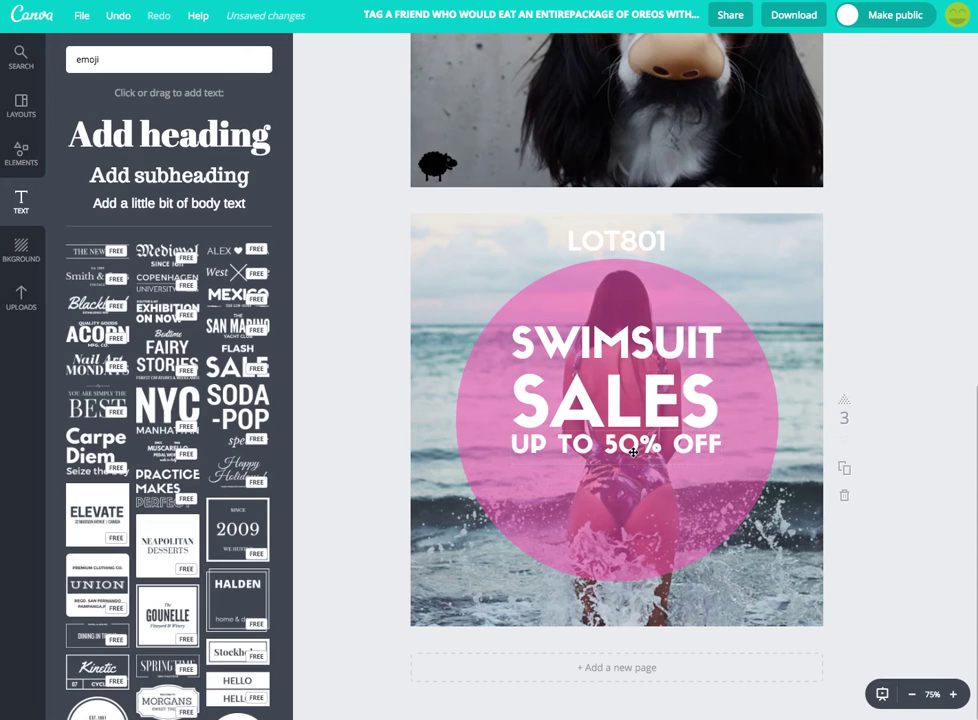
{"action": "left_click_drag", "start_coordinate": [633, 453], "coordinate": [633, 458]}
{"action": "left_click", "coordinate": [800, 392]}
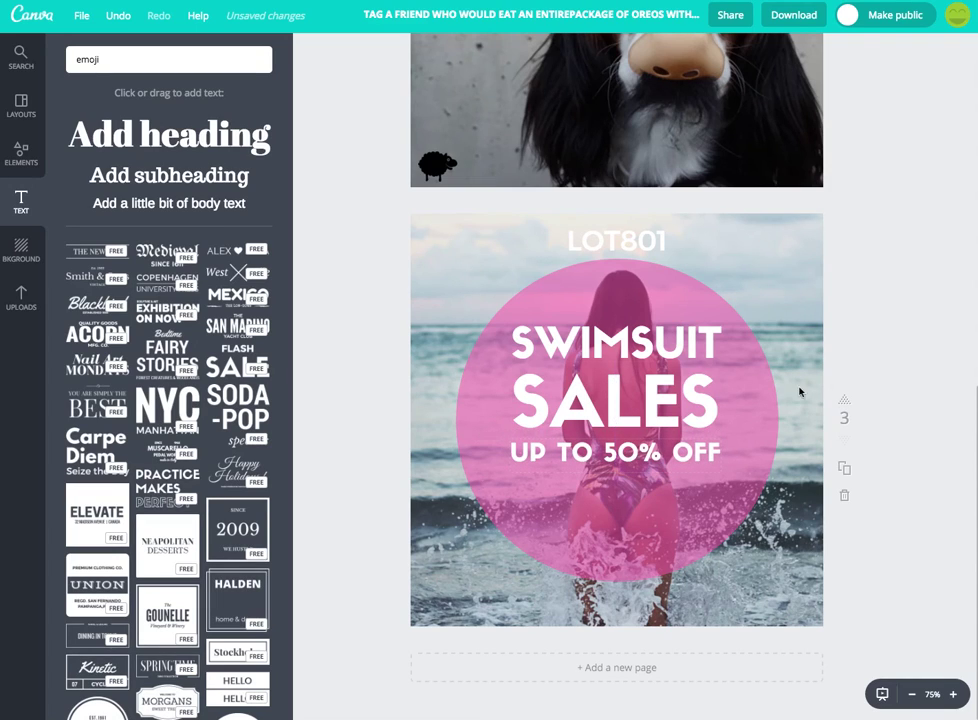
Move "SWIMSUIT", "SALES" and "UP TO 50% OFF" down together so the text block sits vertically centered in the pink circle
{"action": "left_click", "coordinate": [632, 370]}
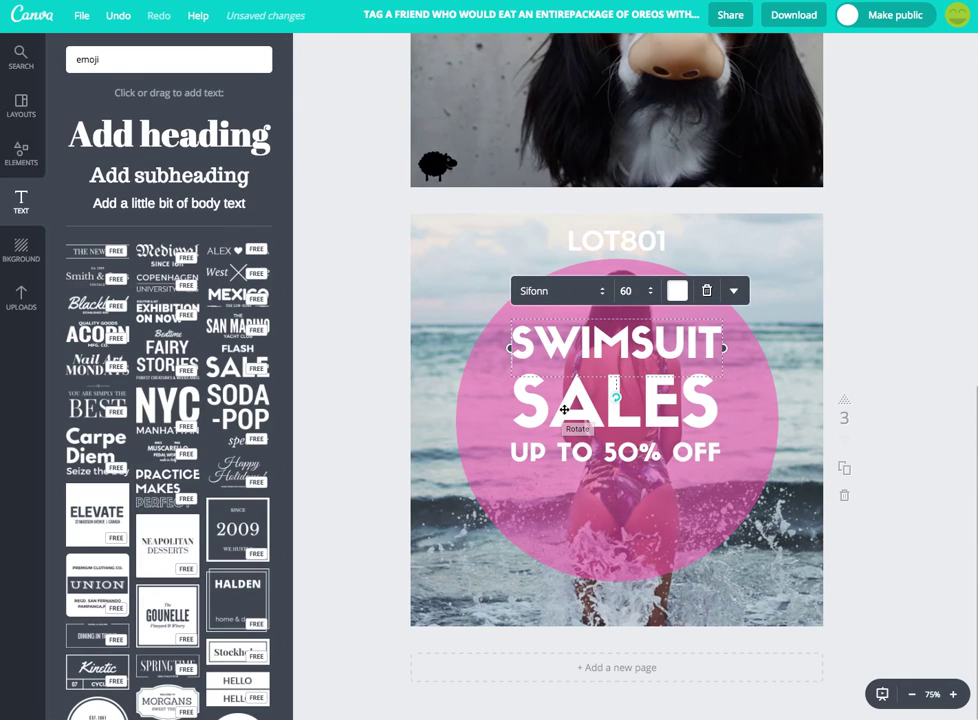
{"action": "left_click", "coordinate": [565, 410], "text": "shift"}
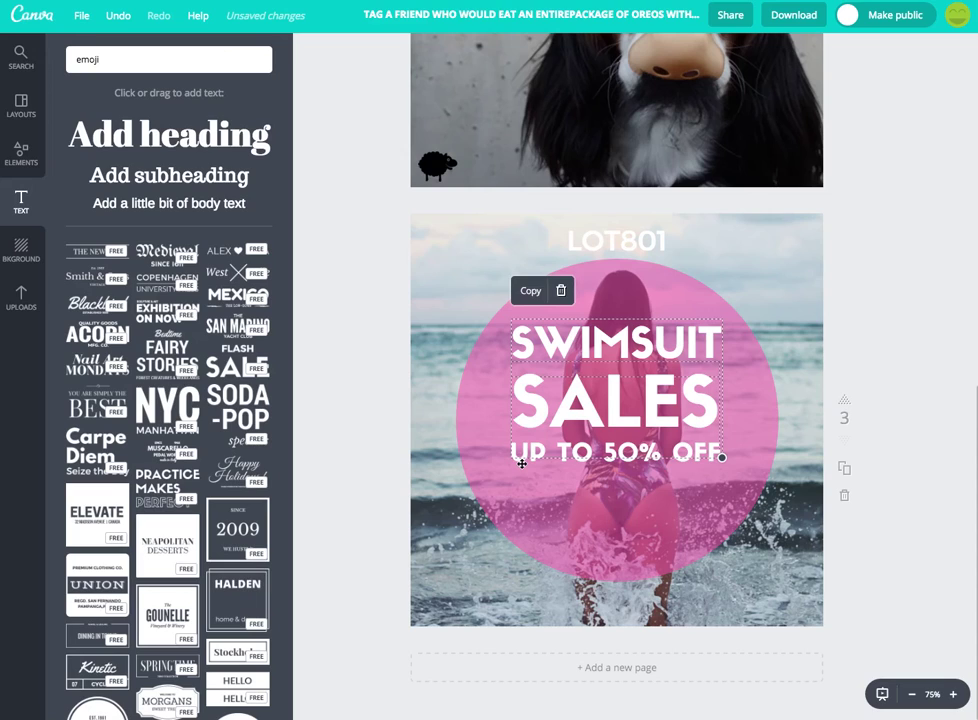
{"action": "left_click", "coordinate": [408, 402]}
{"action": "left_click_drag", "start_coordinate": [349, 322], "coordinate": [608, 487]}
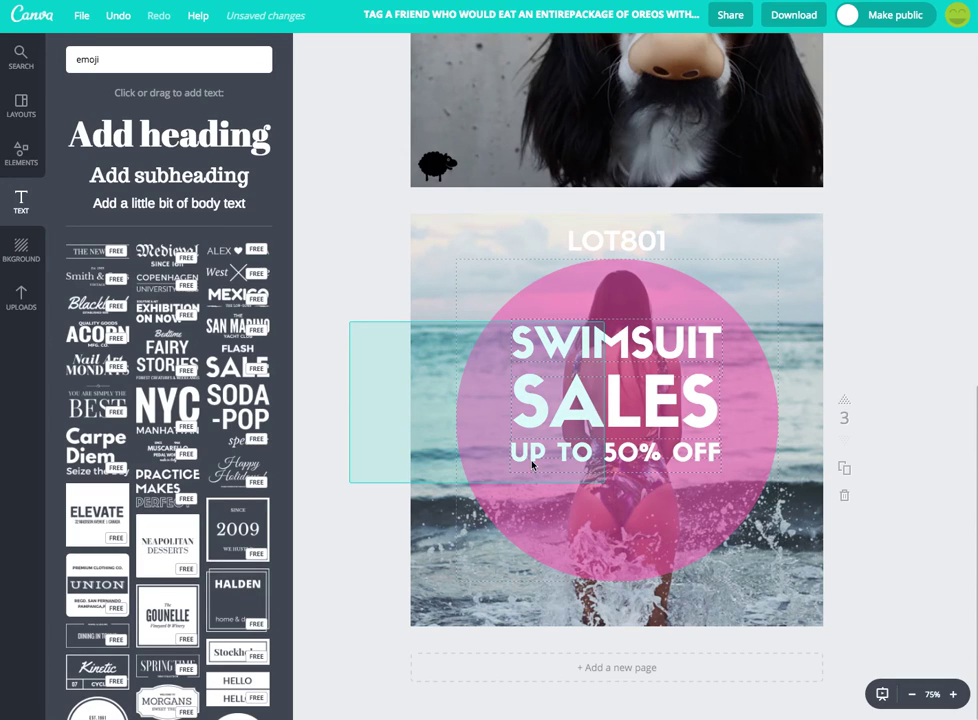
{"action": "left_click", "coordinate": [575, 284]}
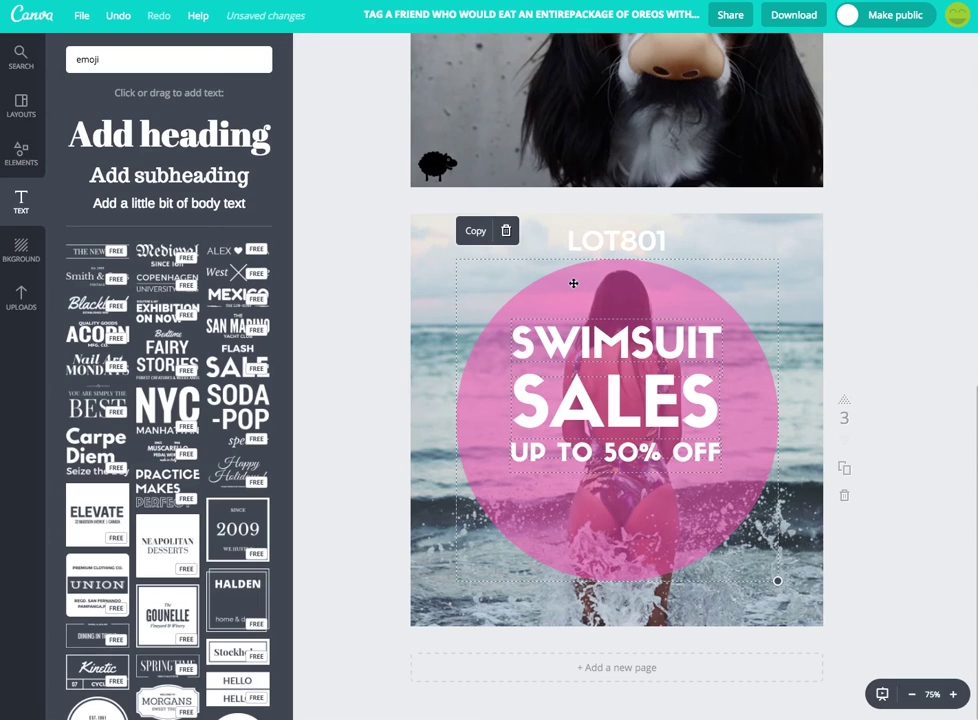
{"action": "left_click", "coordinate": [573, 284]}
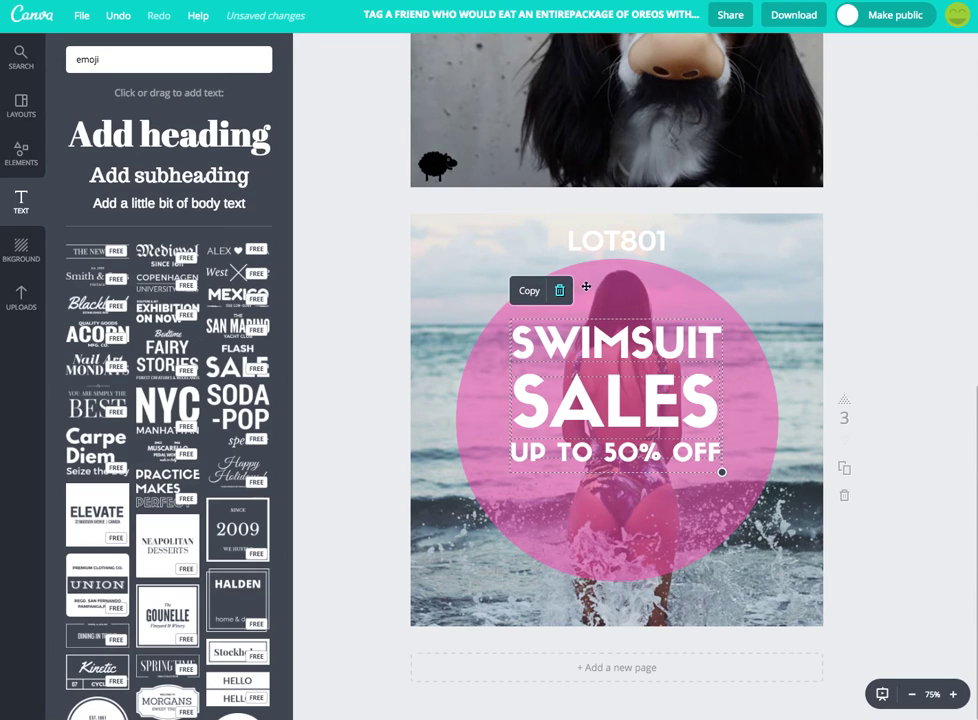
{"action": "left_click_drag", "start_coordinate": [634, 355], "coordinate": [634, 360]}
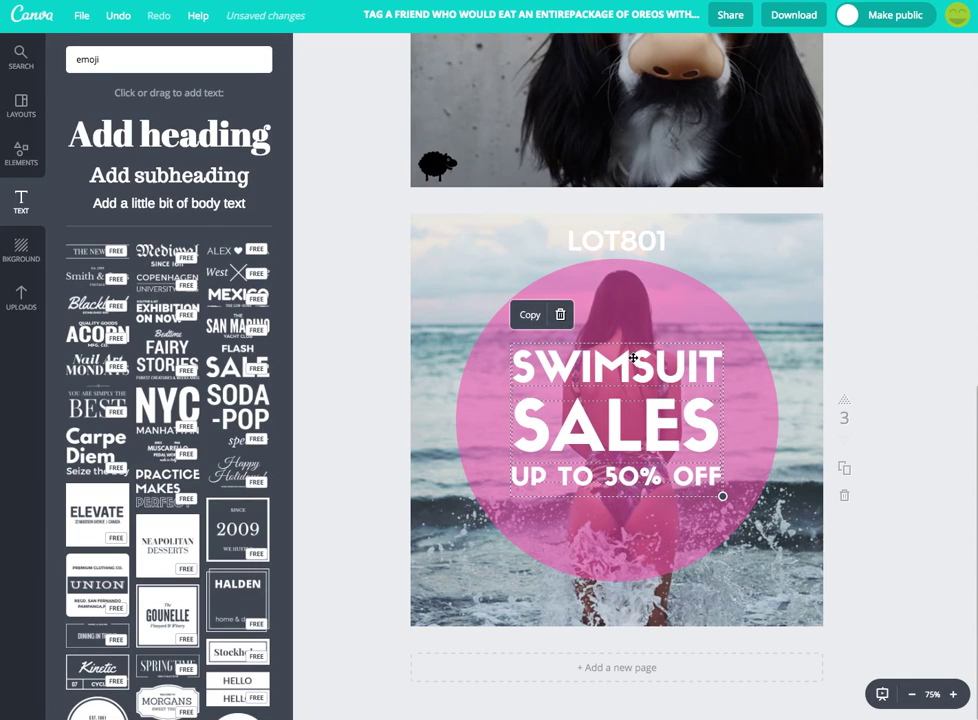
{"action": "left_click", "coordinate": [880, 268]}
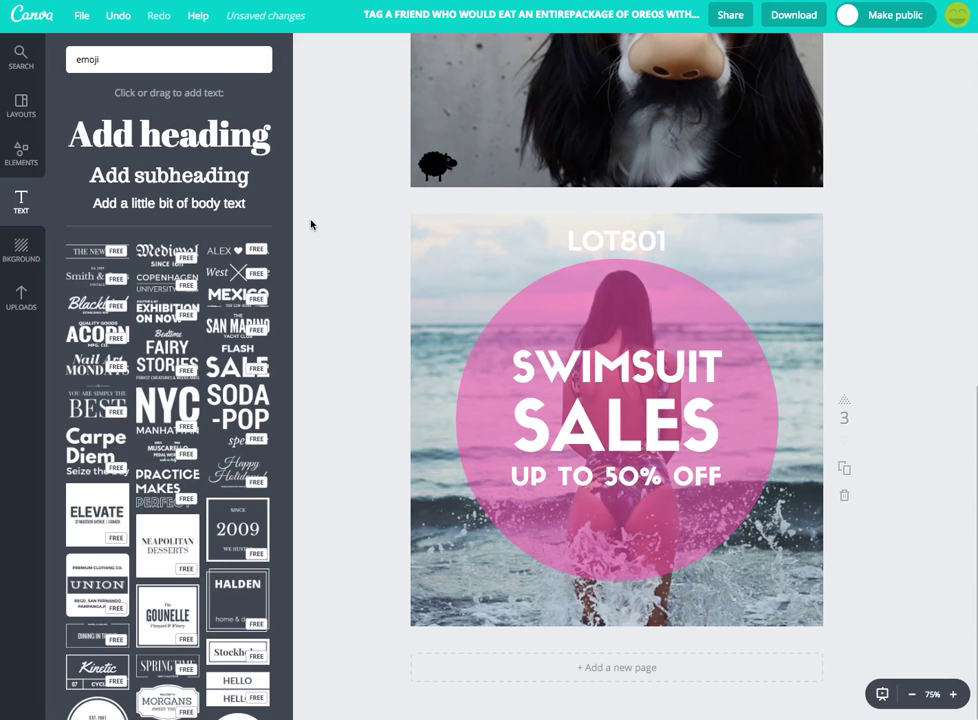
Delete the turquoise triangle from the "tag a friend" design on page 1
{"action": "scroll", "coordinate": [311, 225], "scroll_direction": "up", "scroll_amount": 5}
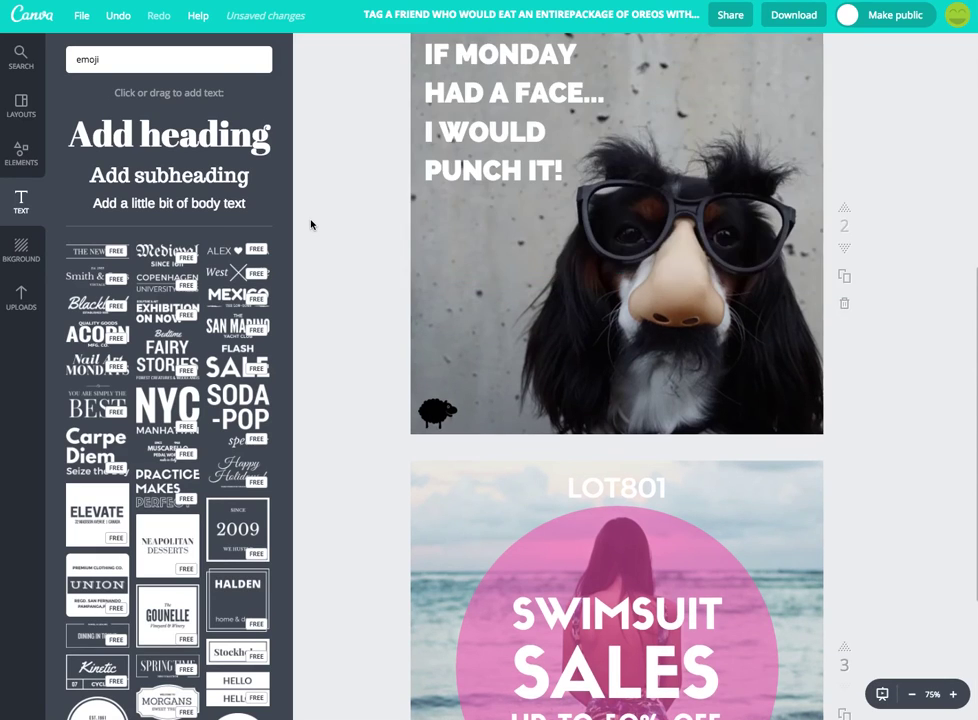
{"action": "scroll", "coordinate": [311, 225], "scroll_direction": "up", "scroll_amount": 2}
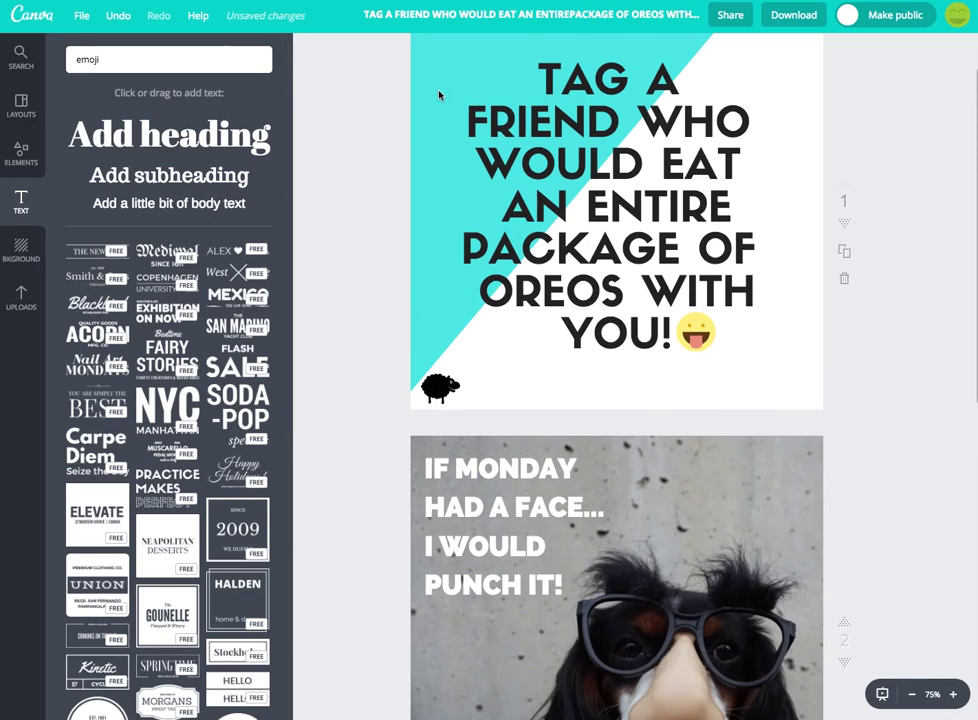
{"action": "left_click", "coordinate": [431, 93]}
{"action": "key", "text": "Delete"}
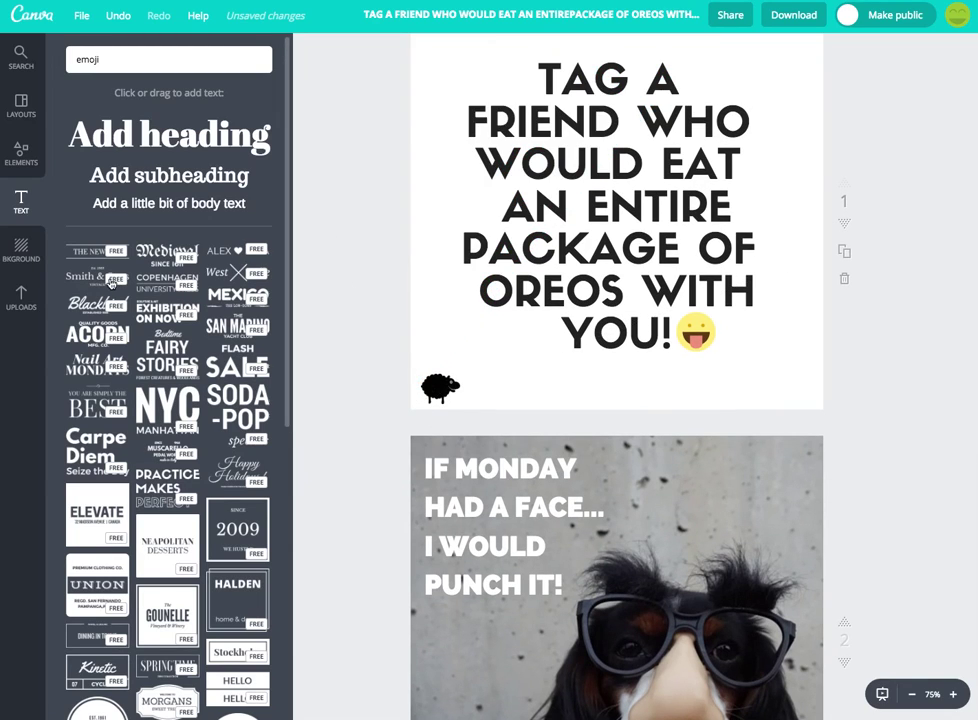
Add a sharp-cornered square outline shape to page 1 and enlarge it toward the page's upper-left corner to about 692 × 692
{"action": "left_click", "coordinate": [21, 153]}
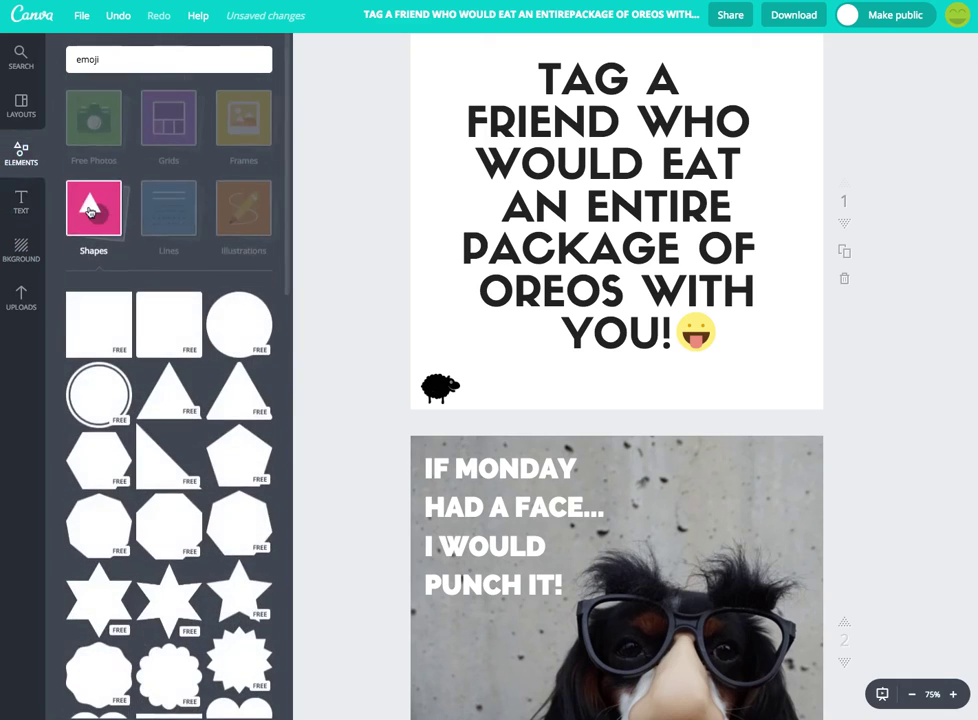
{"action": "scroll", "coordinate": [116, 264], "scroll_direction": "down", "scroll_amount": 7}
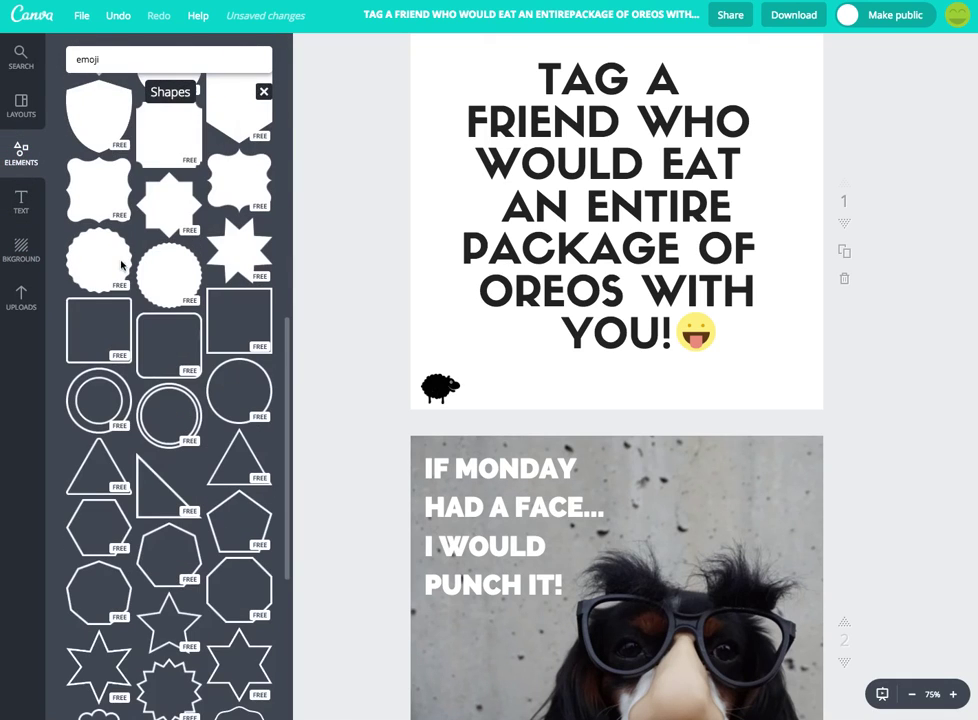
{"action": "left_click", "coordinate": [222, 330]}
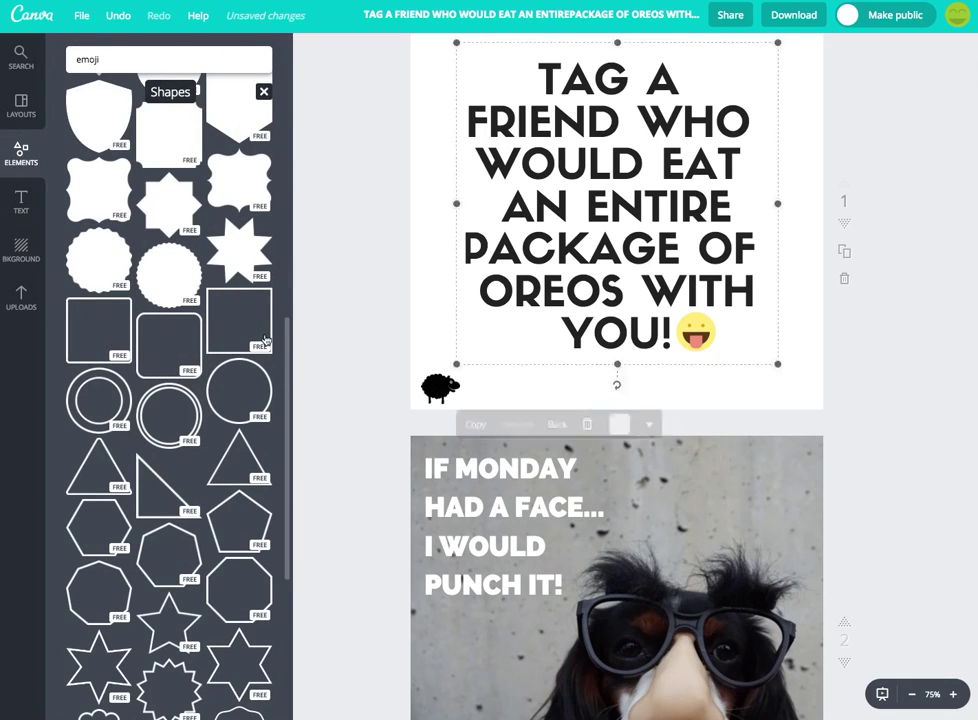
{"action": "scroll", "coordinate": [515, 70], "scroll_direction": "up", "scroll_amount": 2}
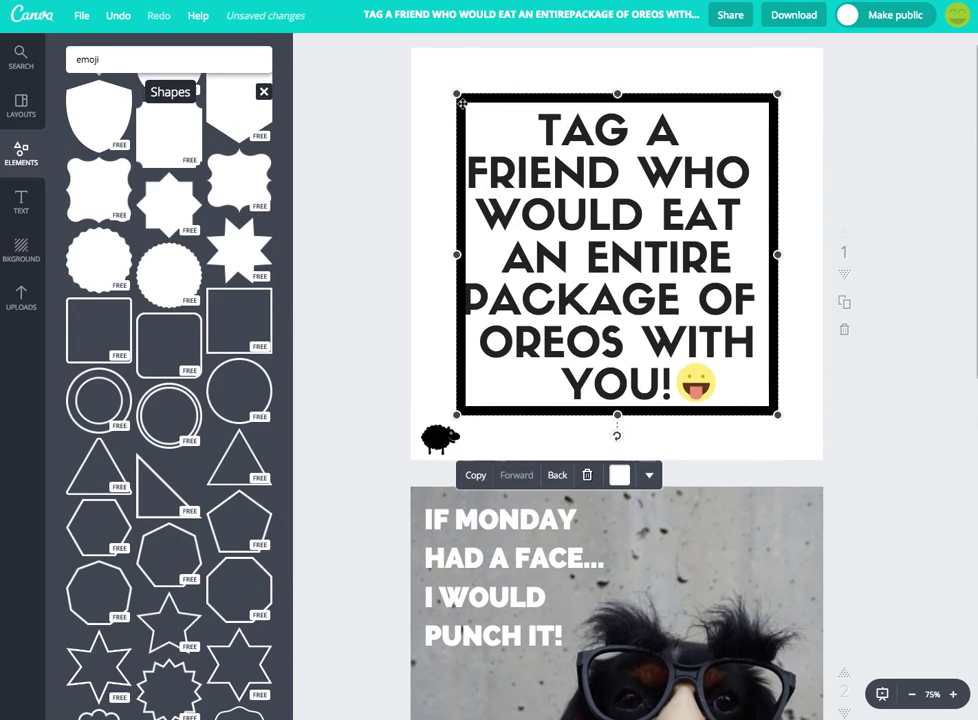
{"action": "left_click_drag", "start_coordinate": [456, 91], "coordinate": [422, 58]}
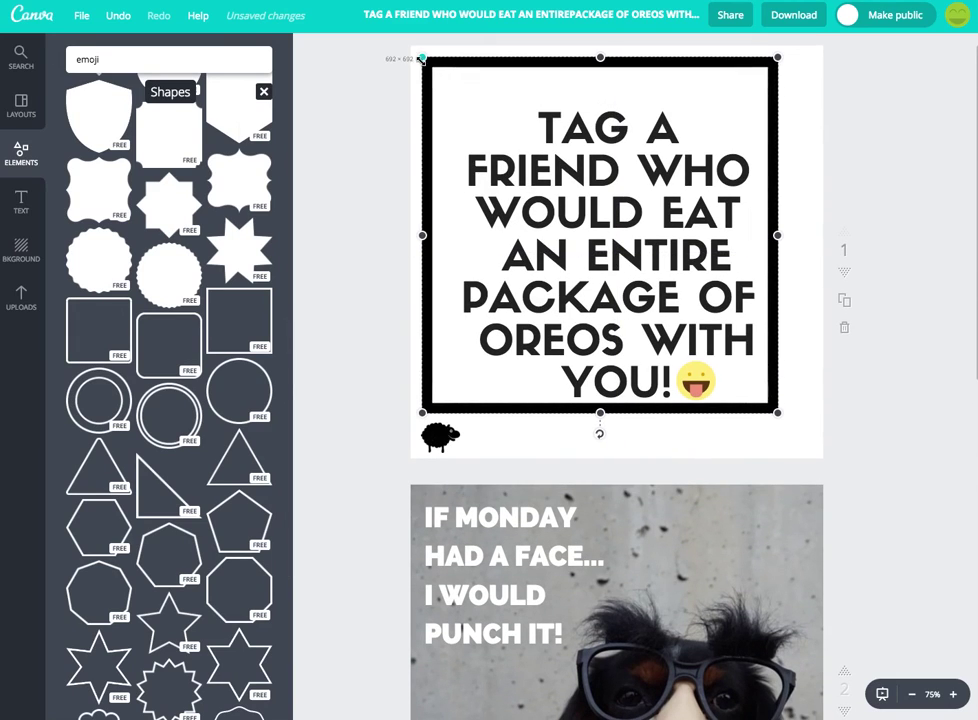
Delete the black sheep logo from page 1 and enlarge the square frame toward the lower-right corner, leaving a narrow even margin
{"action": "left_click", "coordinate": [440, 437]}
{"action": "left_click", "coordinate": [620, 394]}
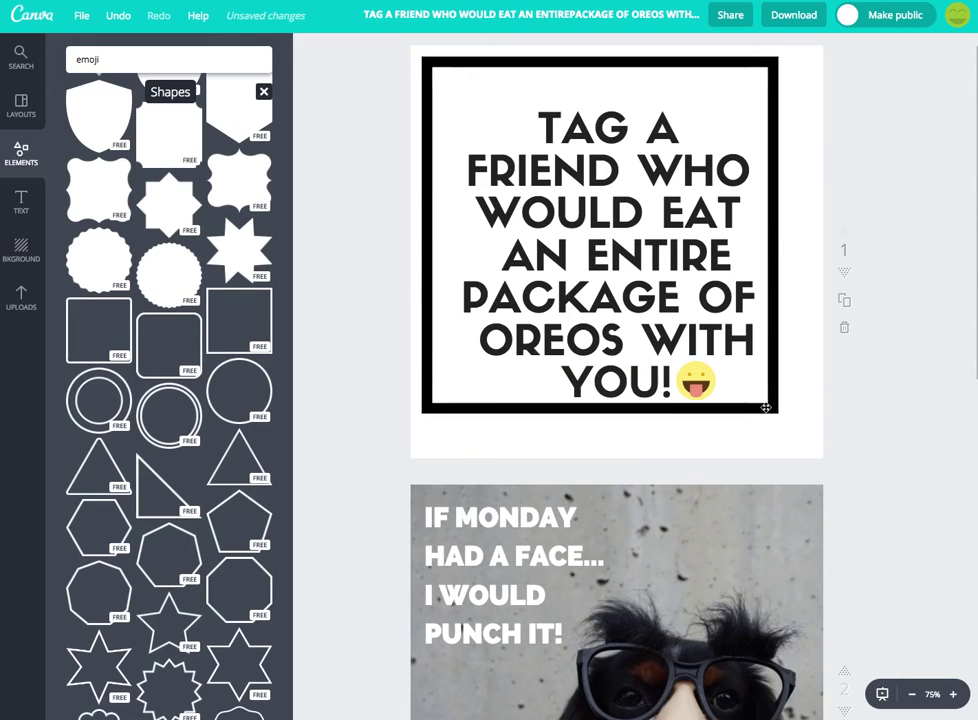
{"action": "left_click", "coordinate": [773, 408]}
{"action": "left_click_drag", "start_coordinate": [812, 451], "coordinate": [812, 447]}
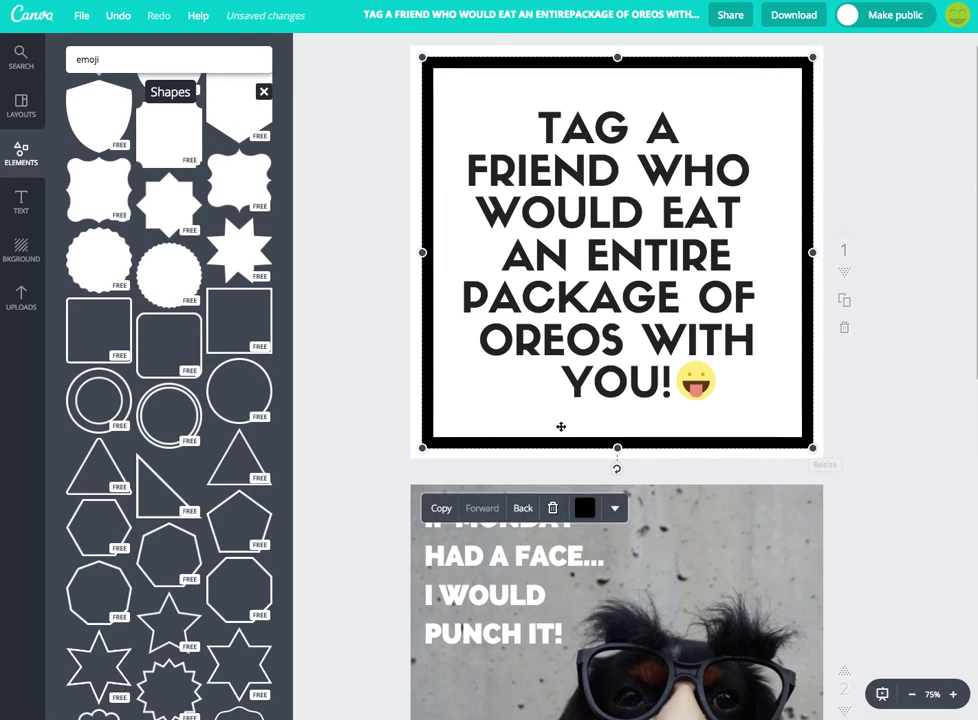
Try pink, turquoise and light blue as the color of the square frame on page 1
{"action": "left_click", "coordinate": [585, 507]}
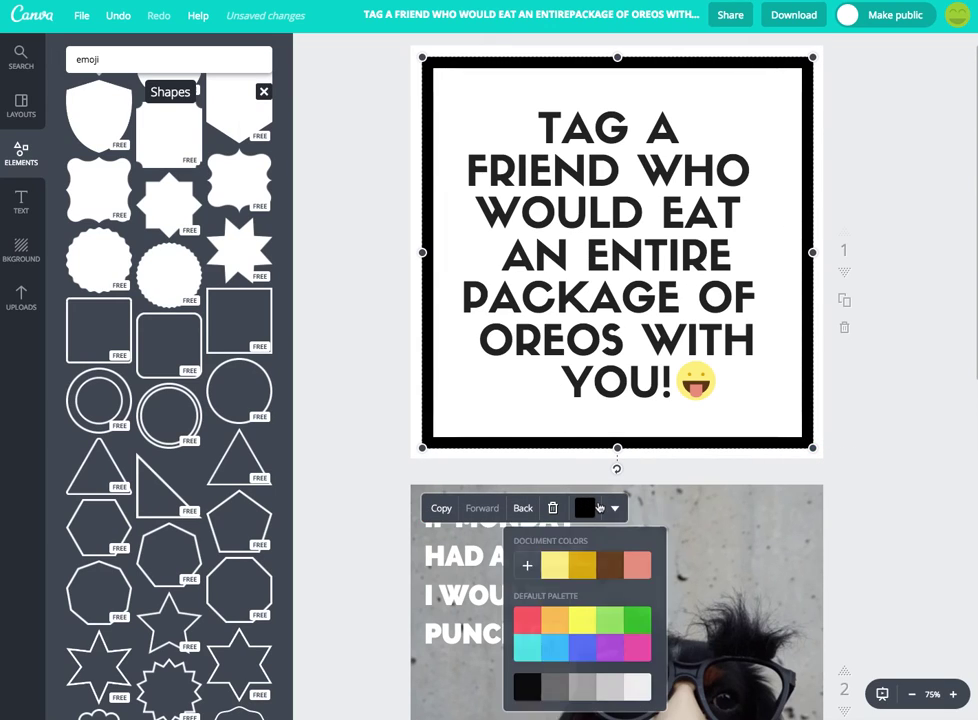
{"action": "left_click", "coordinate": [632, 651]}
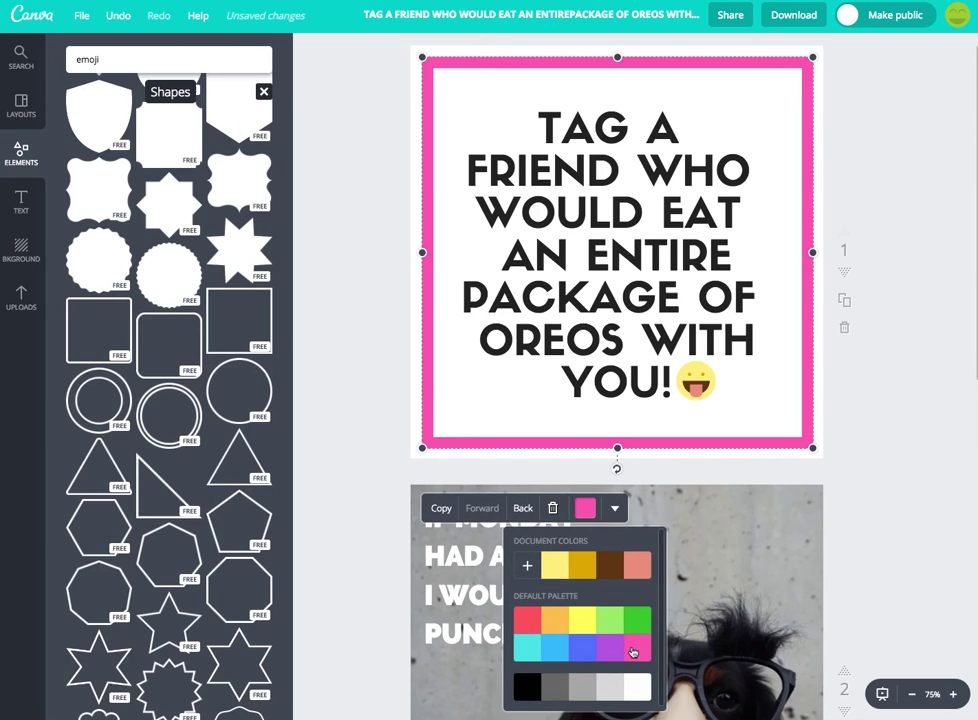
{"action": "left_click", "coordinate": [526, 645]}
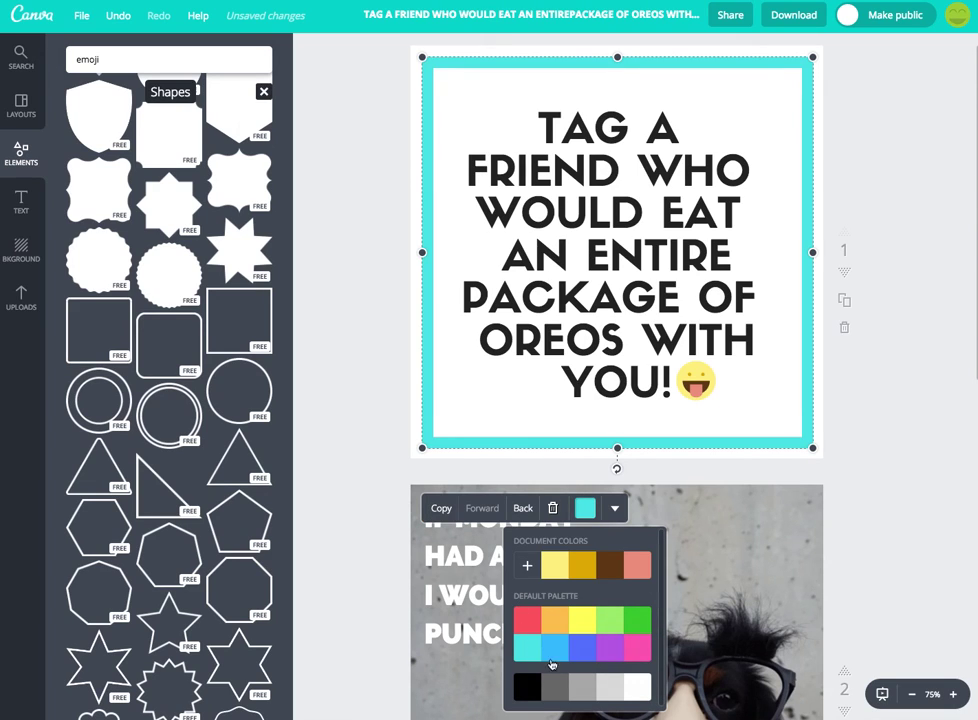
{"action": "left_click", "coordinate": [555, 645]}
Center the square frame on page 1 and set its color to black
{"action": "left_click_drag", "start_coordinate": [590, 66], "coordinate": [584, 66]}
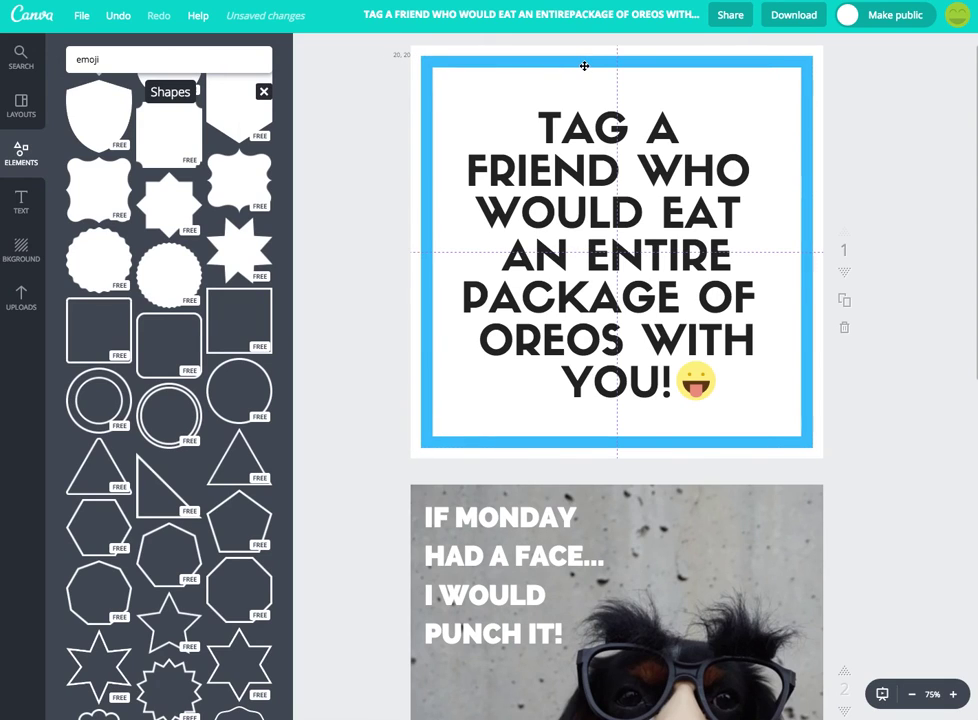
{"action": "left_click", "coordinate": [618, 430]}
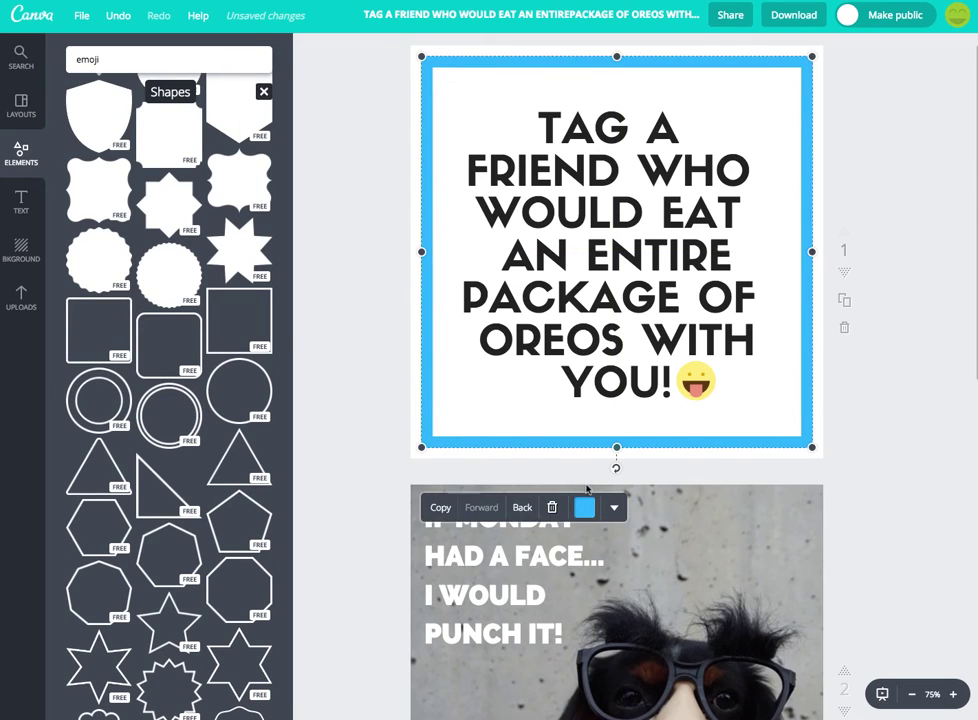
{"action": "left_click", "coordinate": [585, 508]}
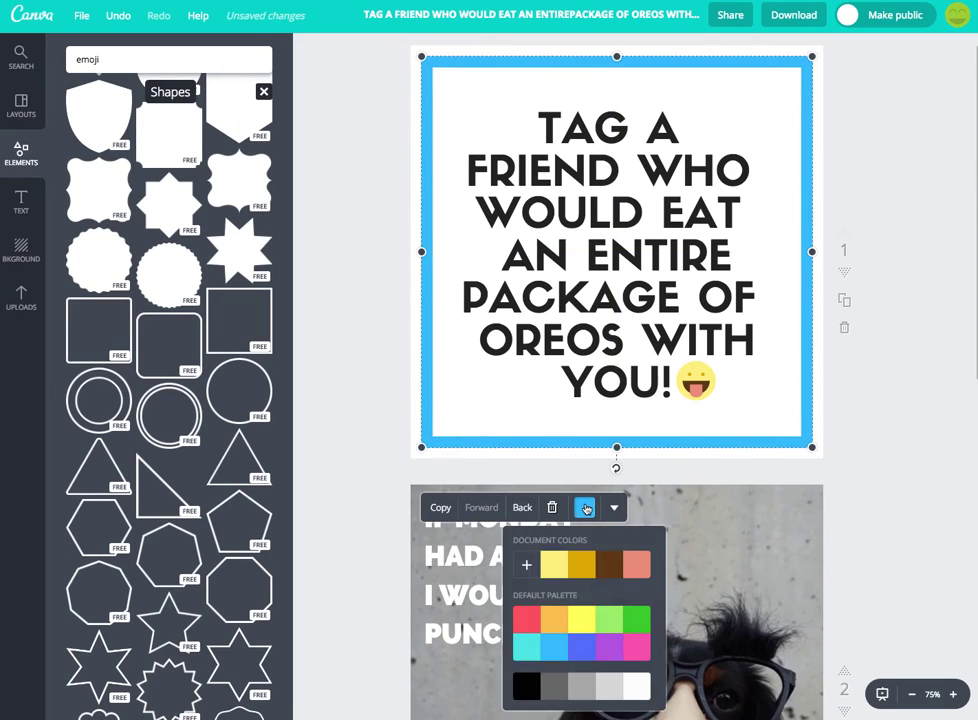
{"action": "left_click", "coordinate": [526, 686]}
{"action": "left_click", "coordinate": [343, 357]}
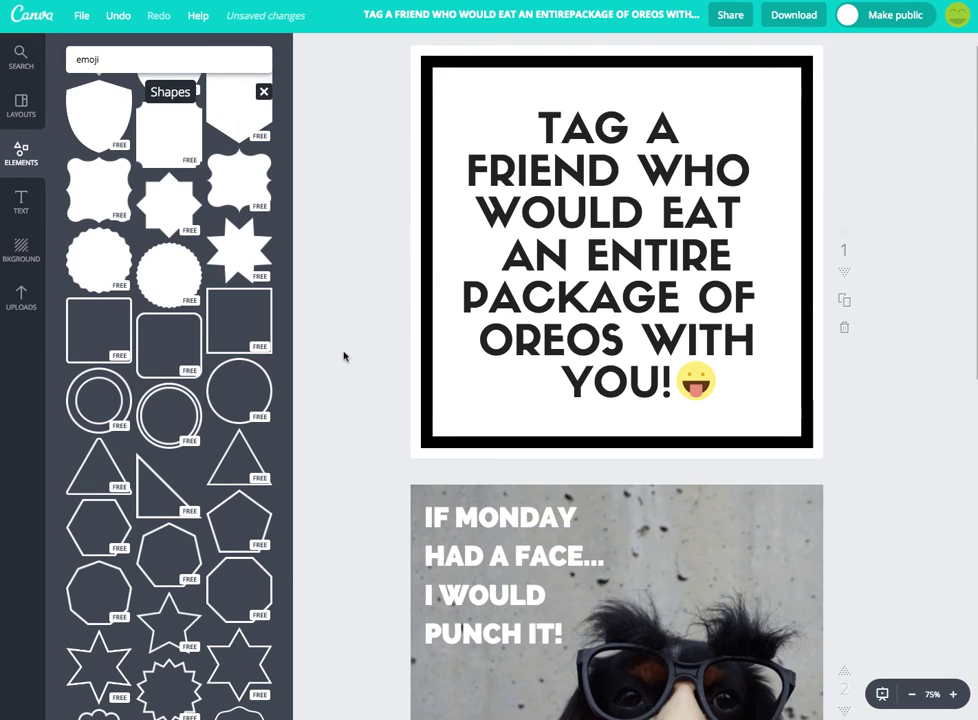
Rename the design as "July IG Images"
{"action": "scroll", "coordinate": [343, 357], "scroll_direction": "down", "scroll_amount": 10}
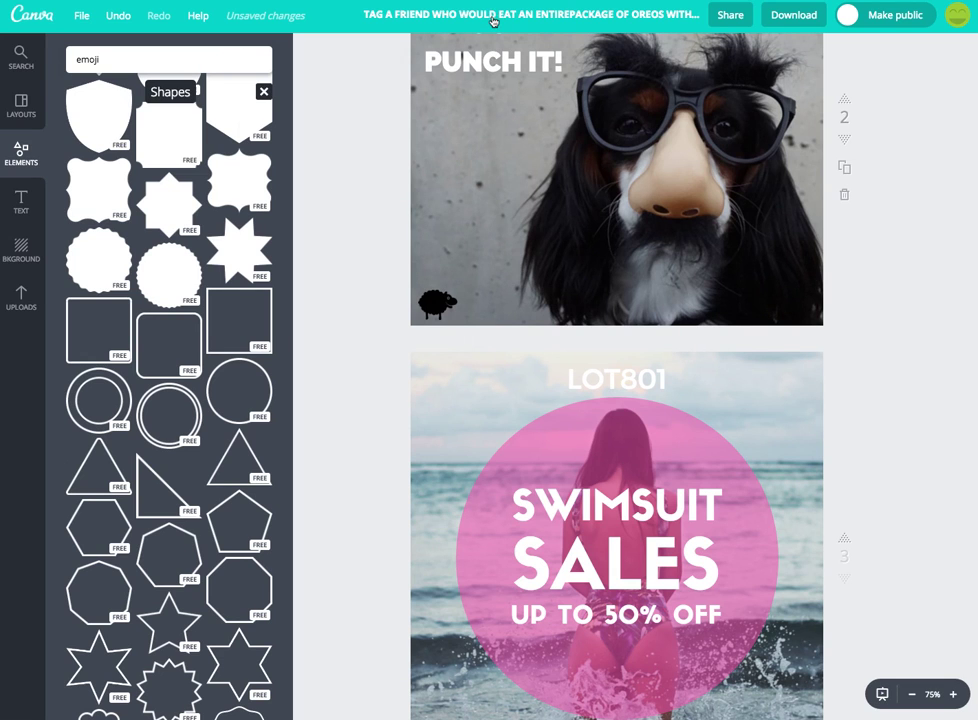
{"action": "left_click", "coordinate": [491, 17]}
{"action": "left_click", "coordinate": [517, 18]}
{"action": "left_click", "coordinate": [524, 18]}
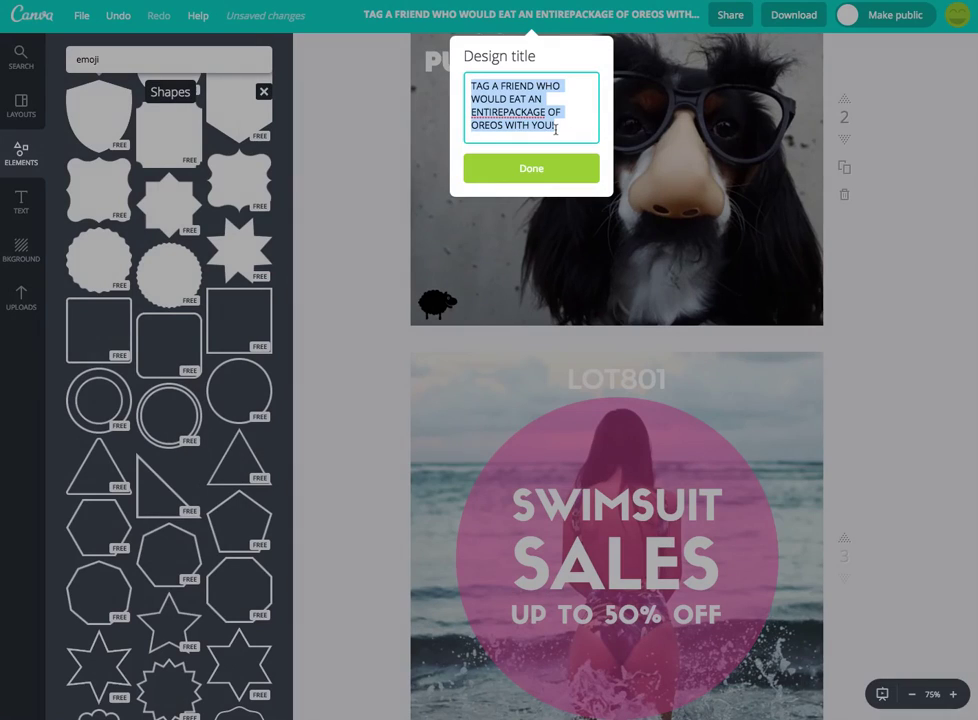
{"action": "type", "text": "July"}
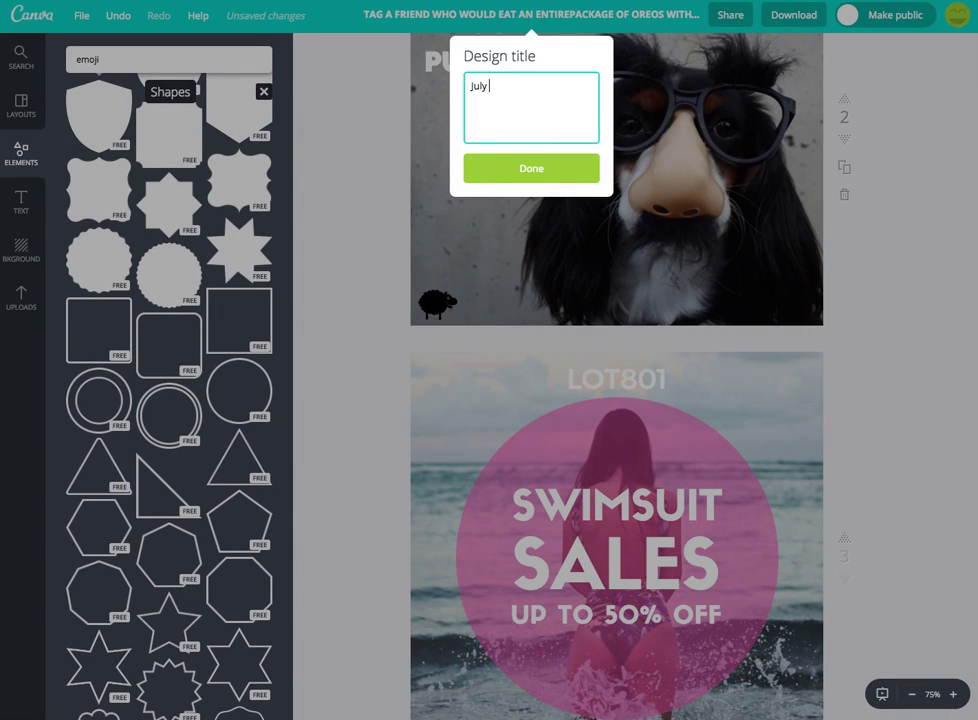
{"action": "type", "text": " IG Images"}
{"action": "left_click", "coordinate": [532, 170]}
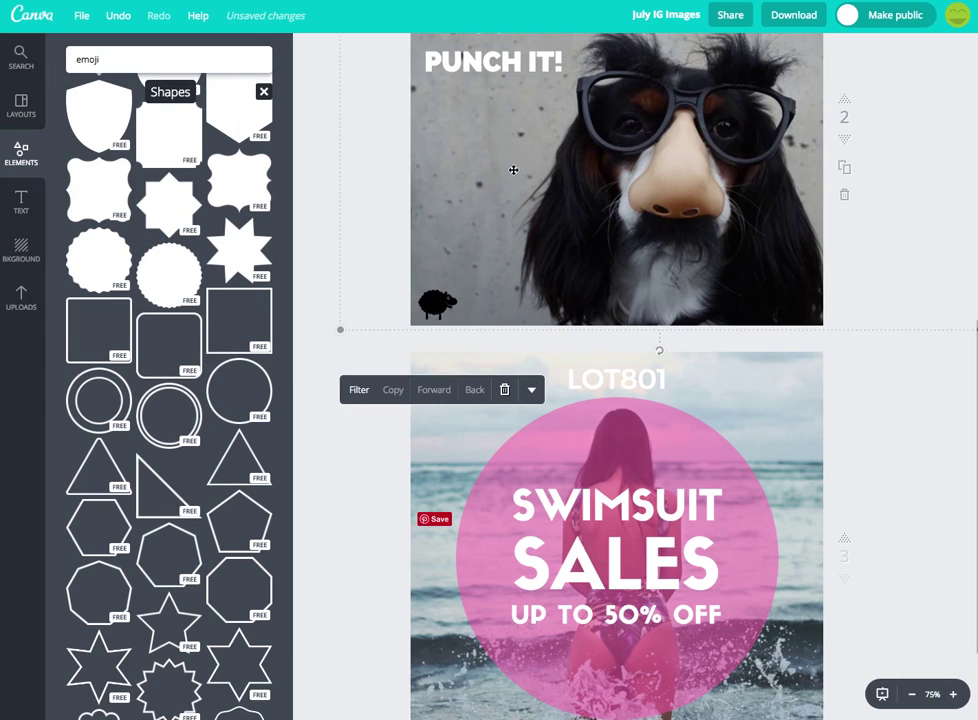
{"action": "left_click", "coordinate": [30, 14]}
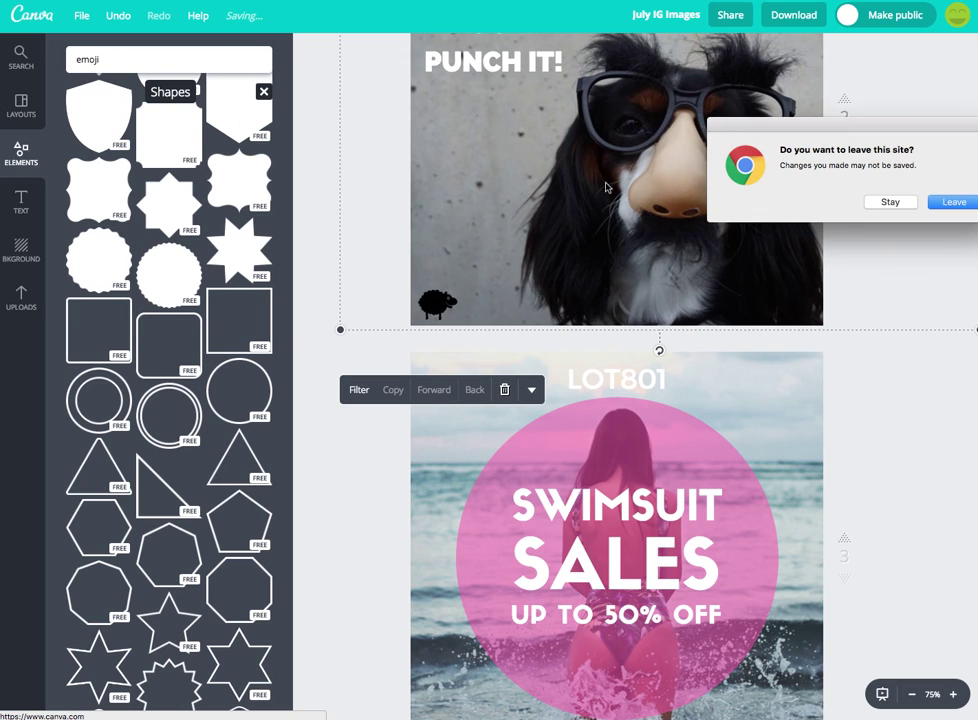
{"action": "left_click", "coordinate": [890, 202]}
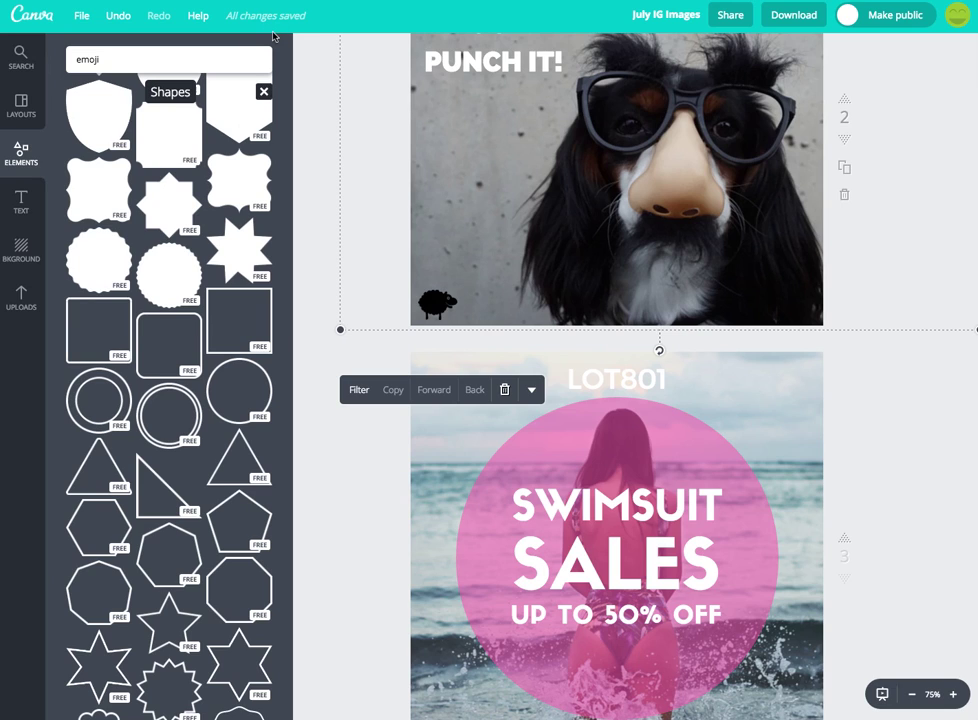
{"action": "left_click", "coordinate": [308, 205]}
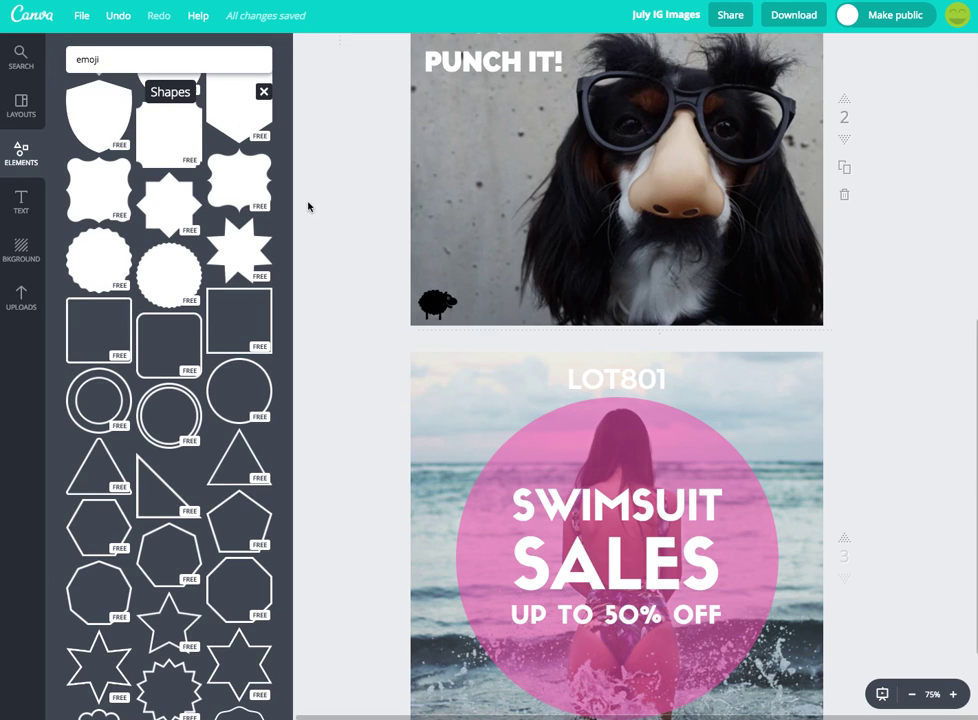
Open the download options for the design
{"action": "left_click", "coordinate": [797, 18]}
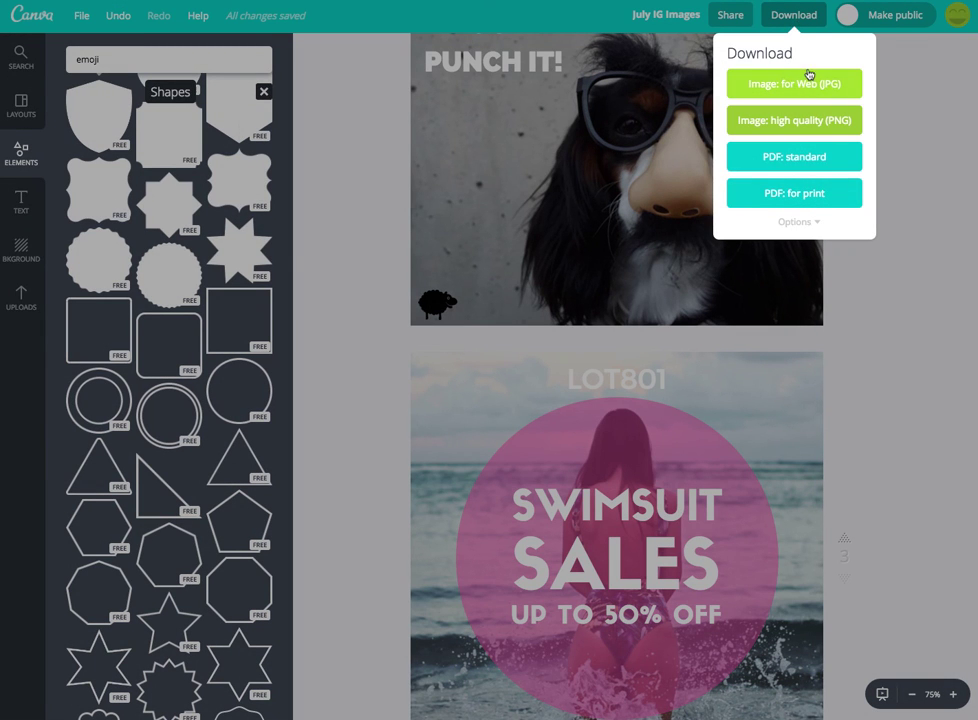